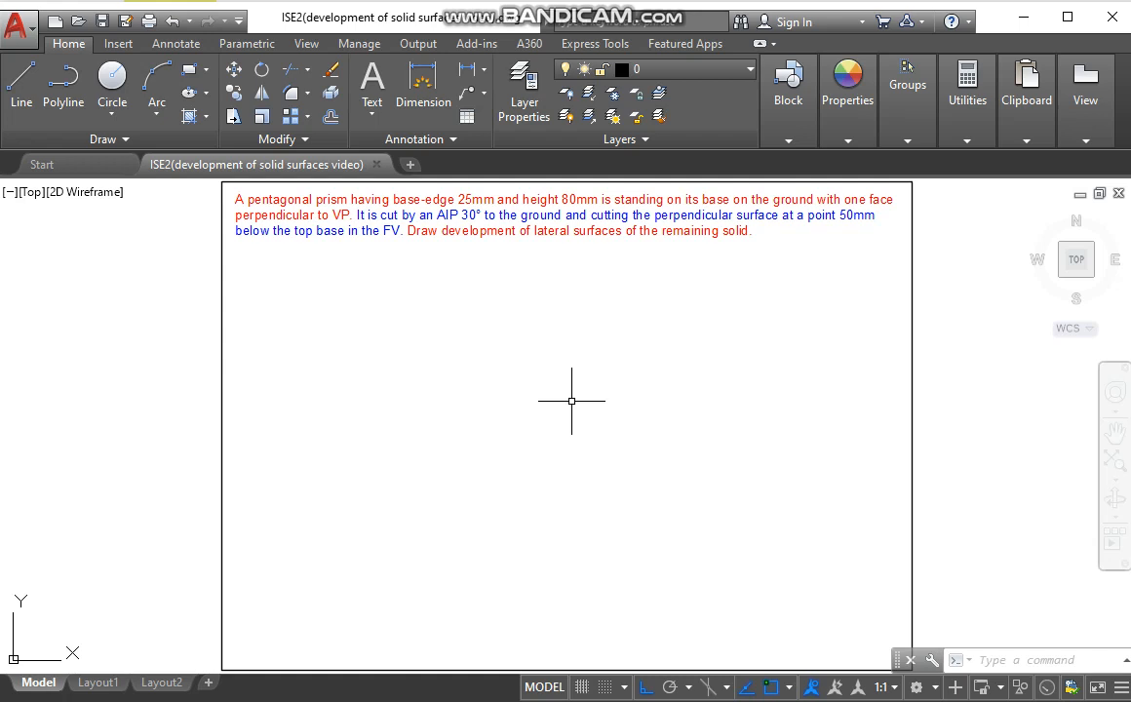
Step: Draw a horizontal reference line across the full width of the frame, in its lower part
{"action": "type", "text": "l"}
{"action": "key", "text": "Return"}
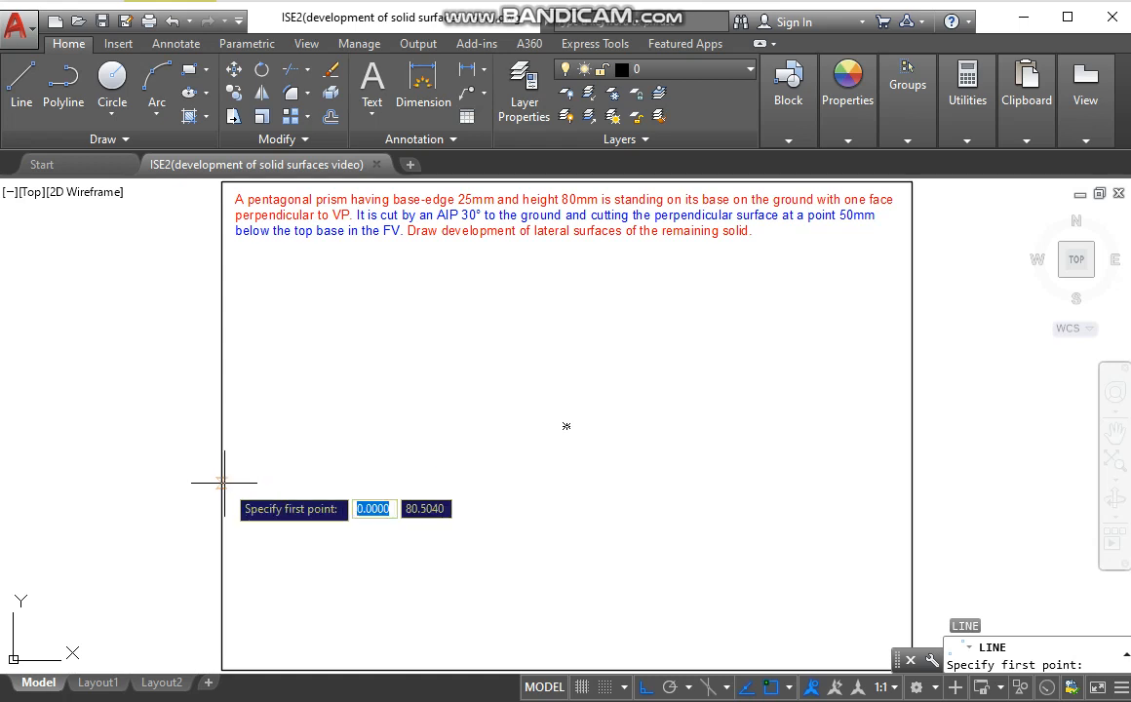
{"action": "left_click", "coordinate": [223, 485]}
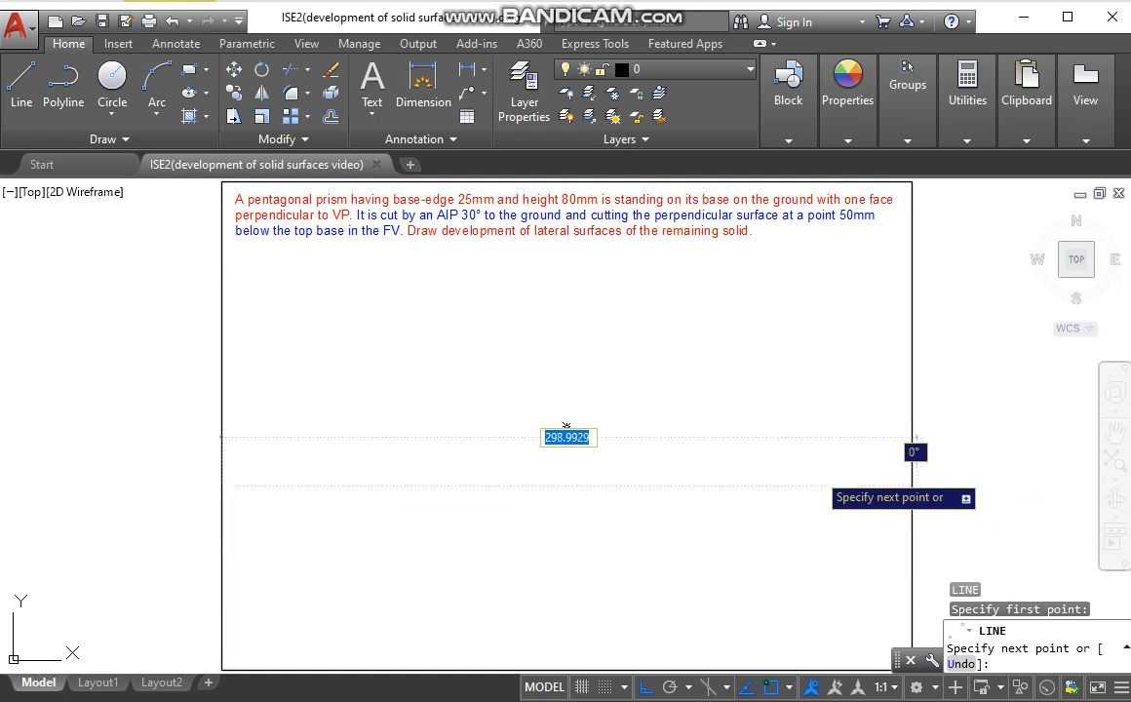
{"action": "left_click", "coordinate": [911, 485]}
{"action": "key", "text": "Escape"}
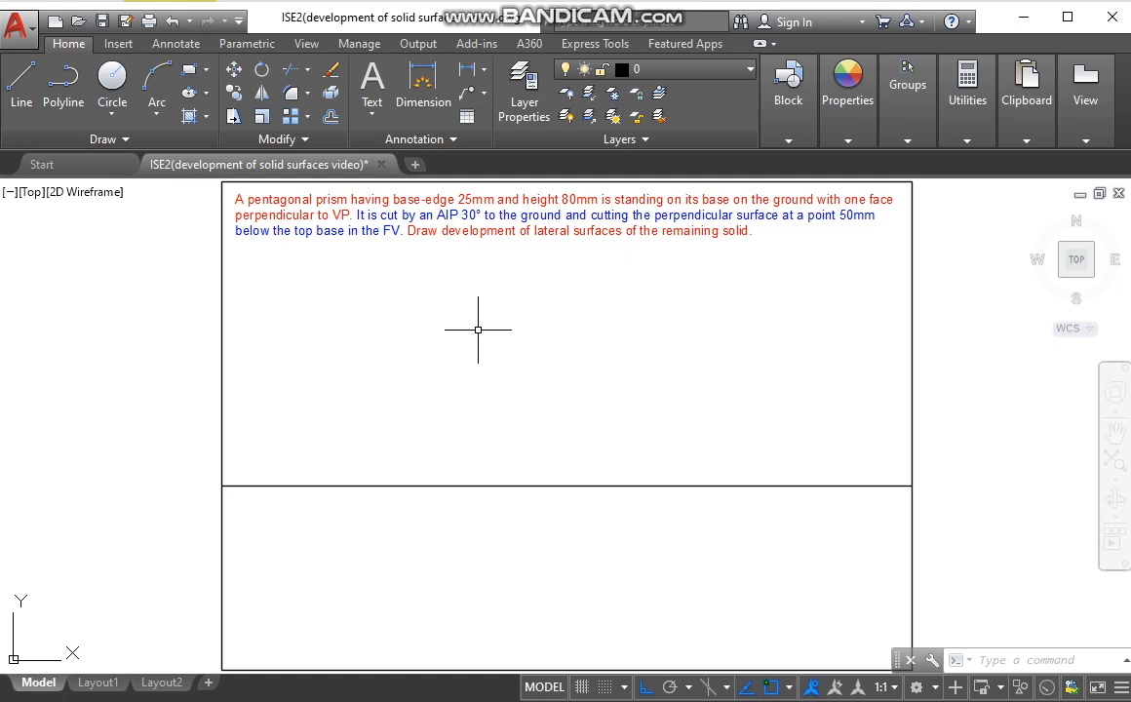
Step: Draw a five-sided polygon by its edge below the reference line, with a vertical 25 mm edge on its left side
{"action": "left_click", "coordinate": [206, 70]}
{"action": "left_click", "coordinate": [200, 137]}
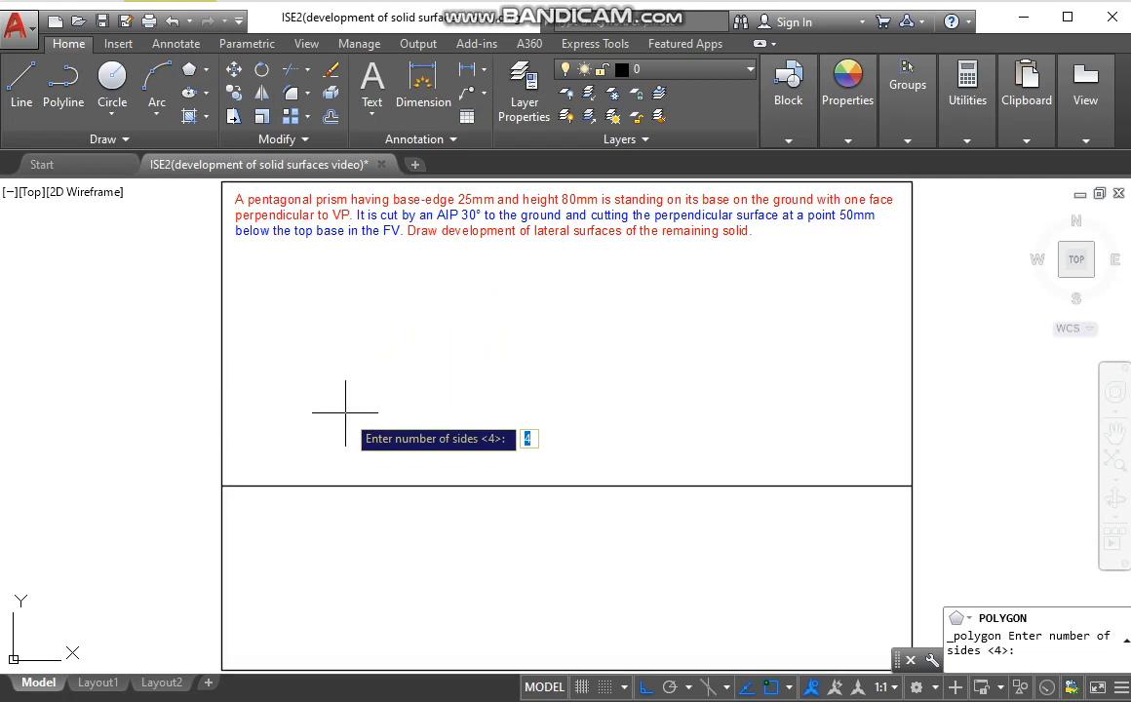
{"action": "type", "text": "5"}
{"action": "key", "text": "Return"}
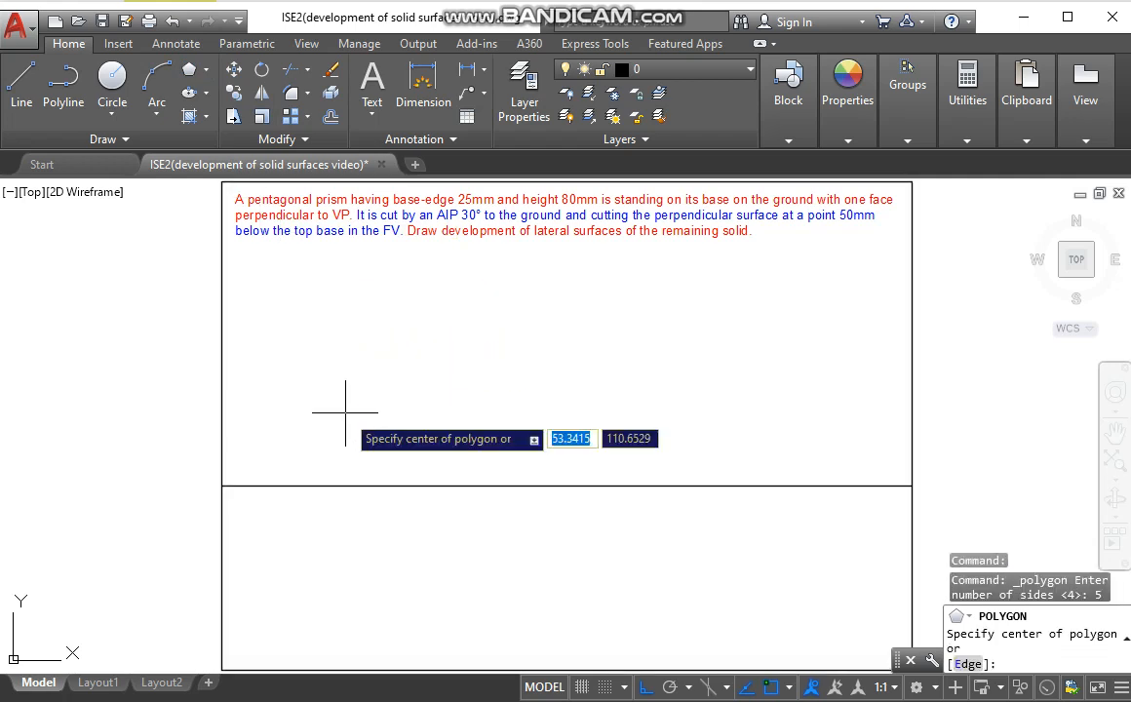
{"action": "type", "text": "e"}
{"action": "key", "text": "Return"}
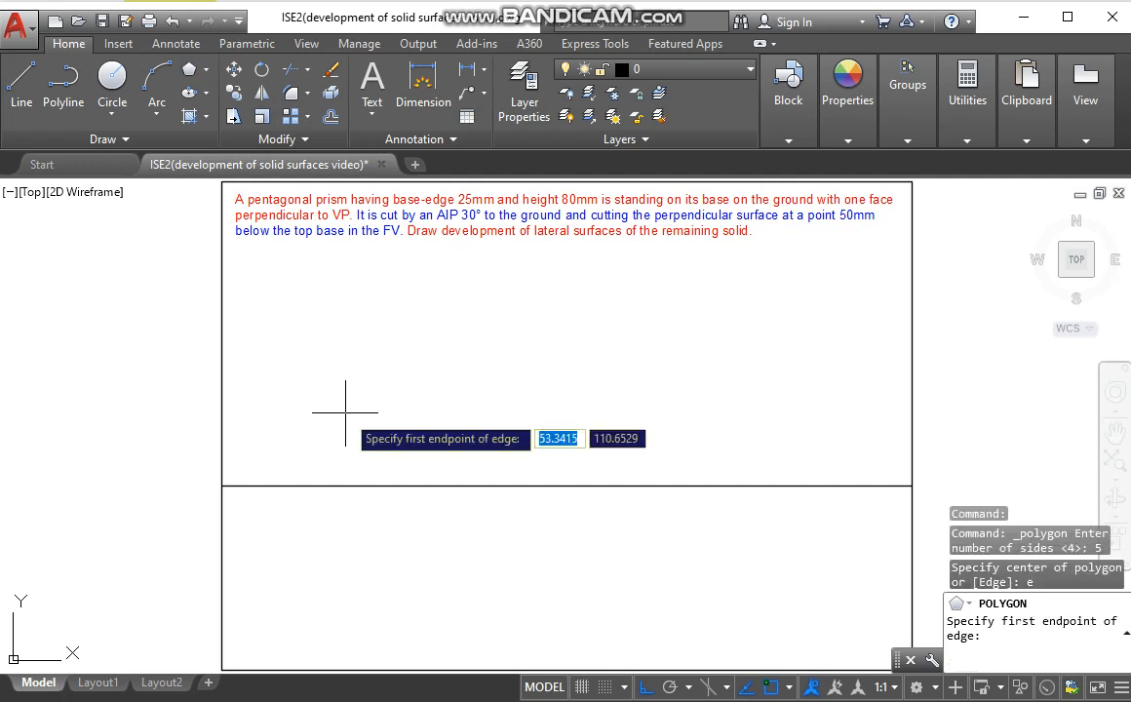
{"action": "left_click", "coordinate": [298, 533]}
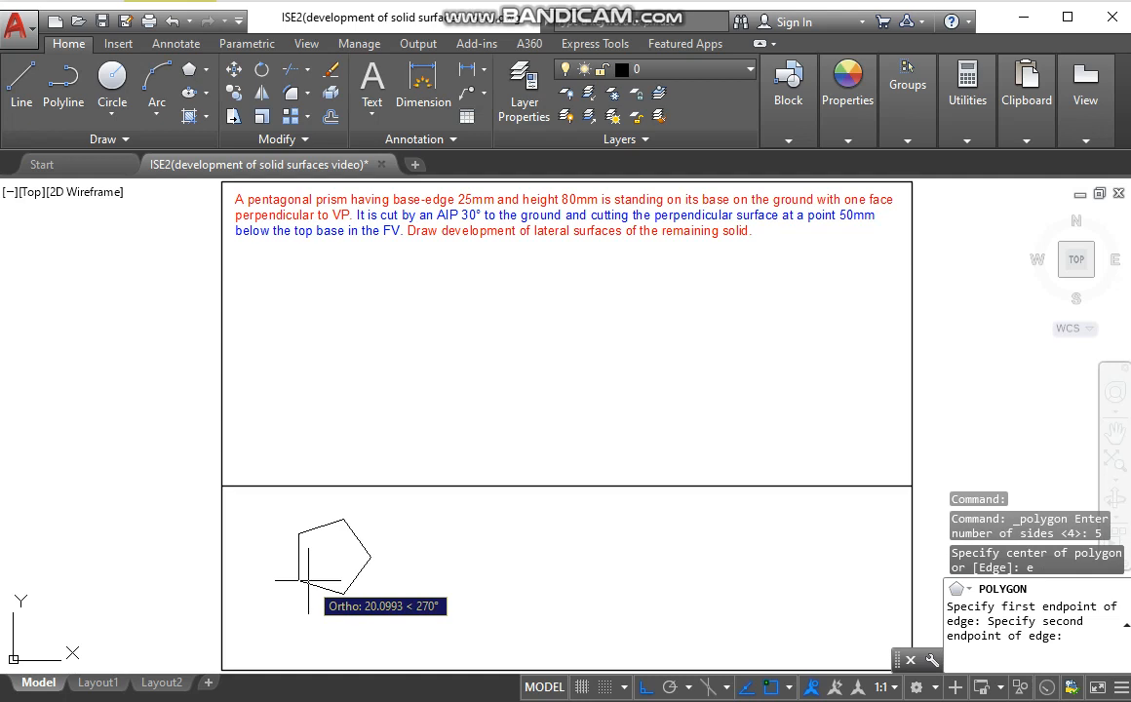
{"action": "type", "text": "25"}
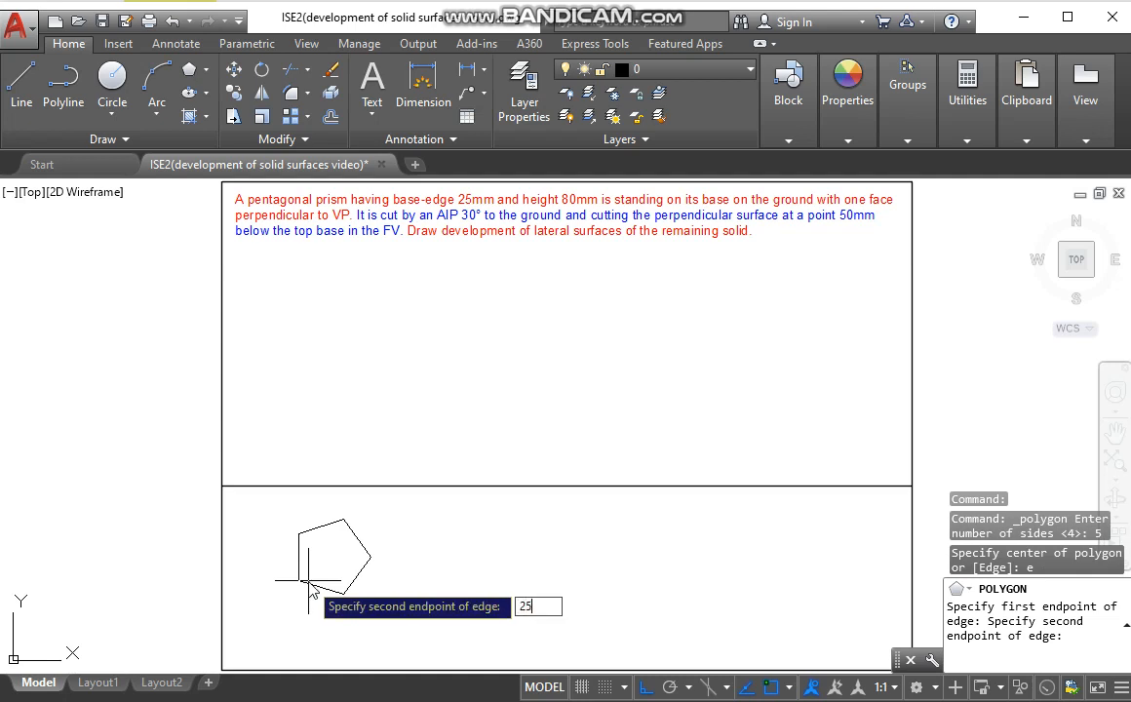
{"action": "key", "text": "Return"}
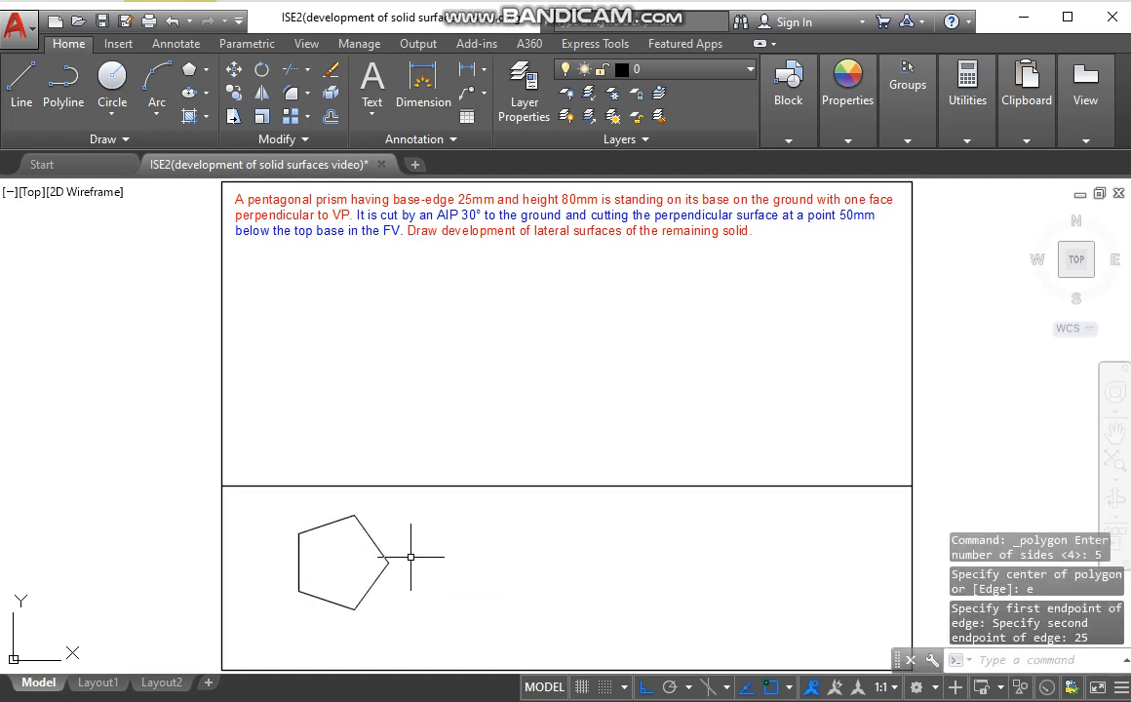
Step: Try to label the pentagon's corners a, b, c, d and e at the default text height, then delete the stray text beside the right corner
{"action": "type", "text": "DT"}
{"action": "key", "text": "Return"}
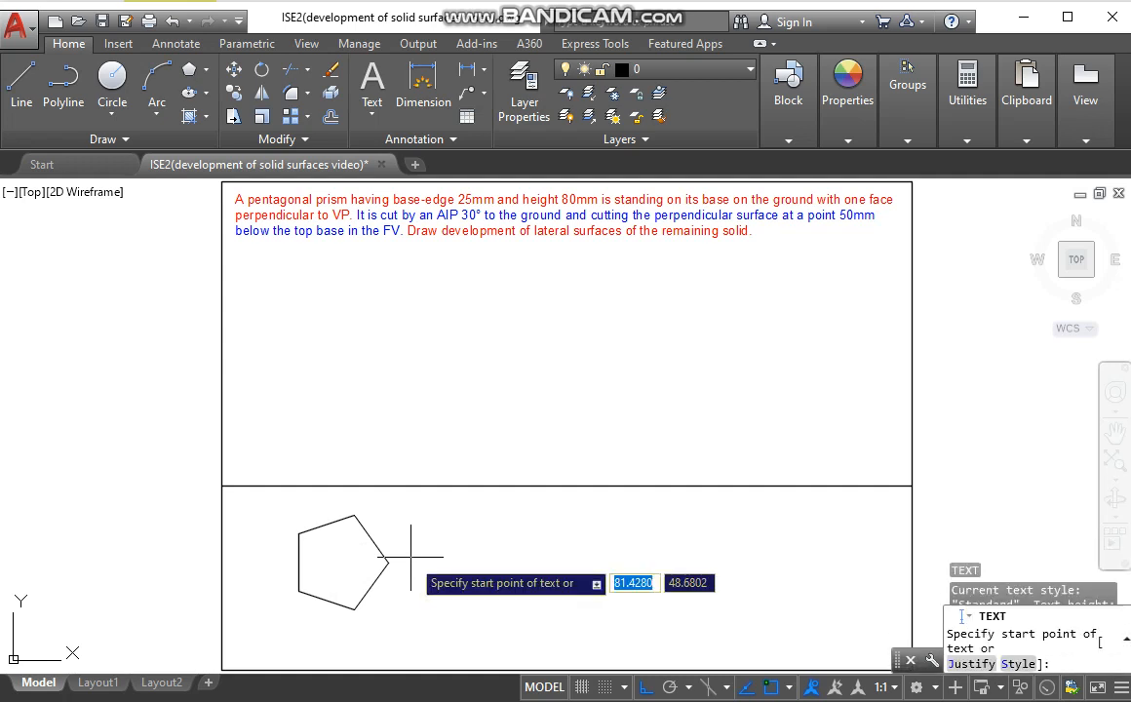
{"action": "left_click", "coordinate": [388, 562]}
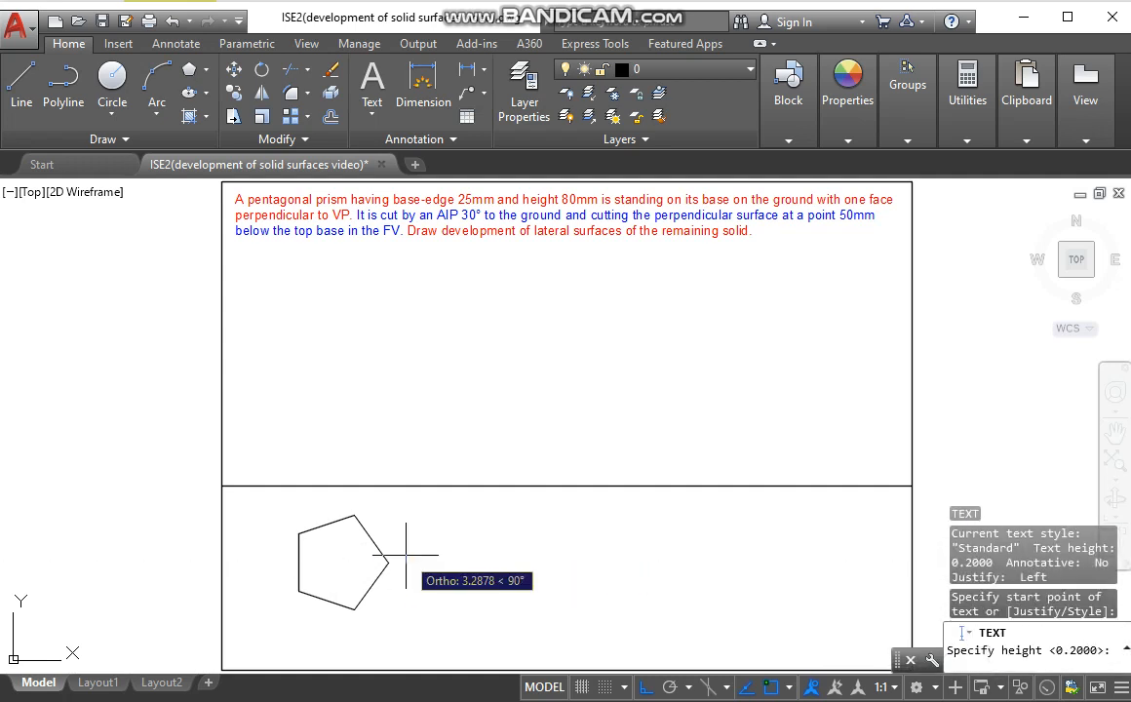
{"action": "key", "text": "Return"}
{"action": "key", "text": "Return"}
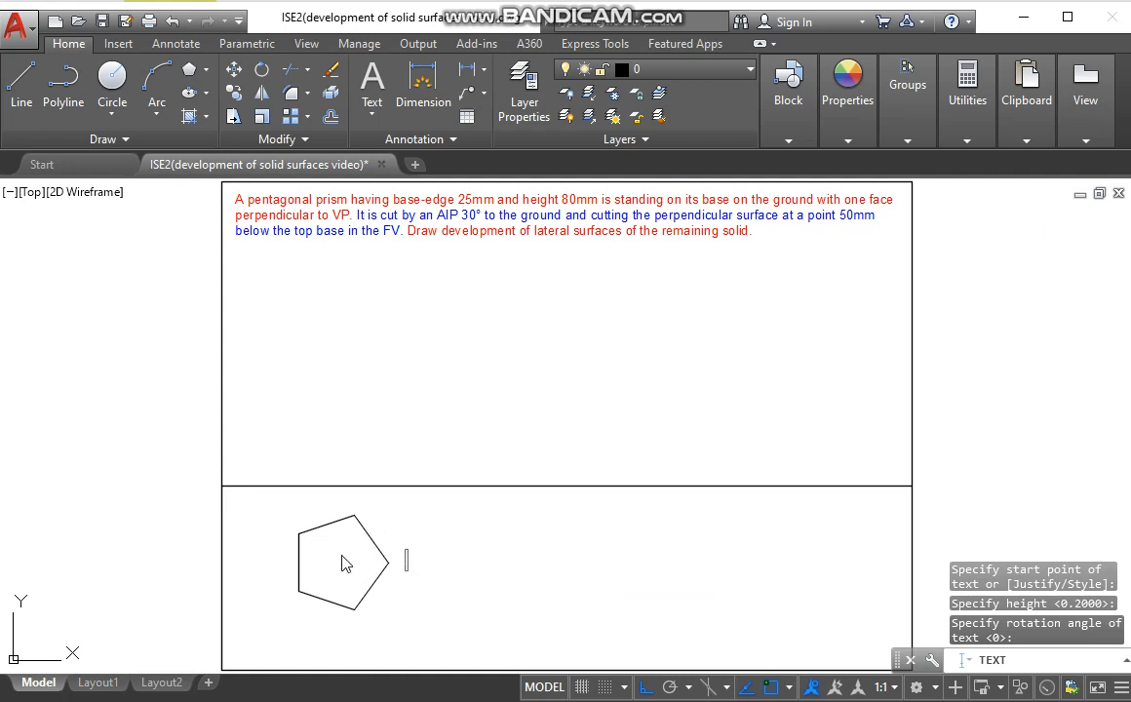
{"action": "left_click", "coordinate": [284, 531]}
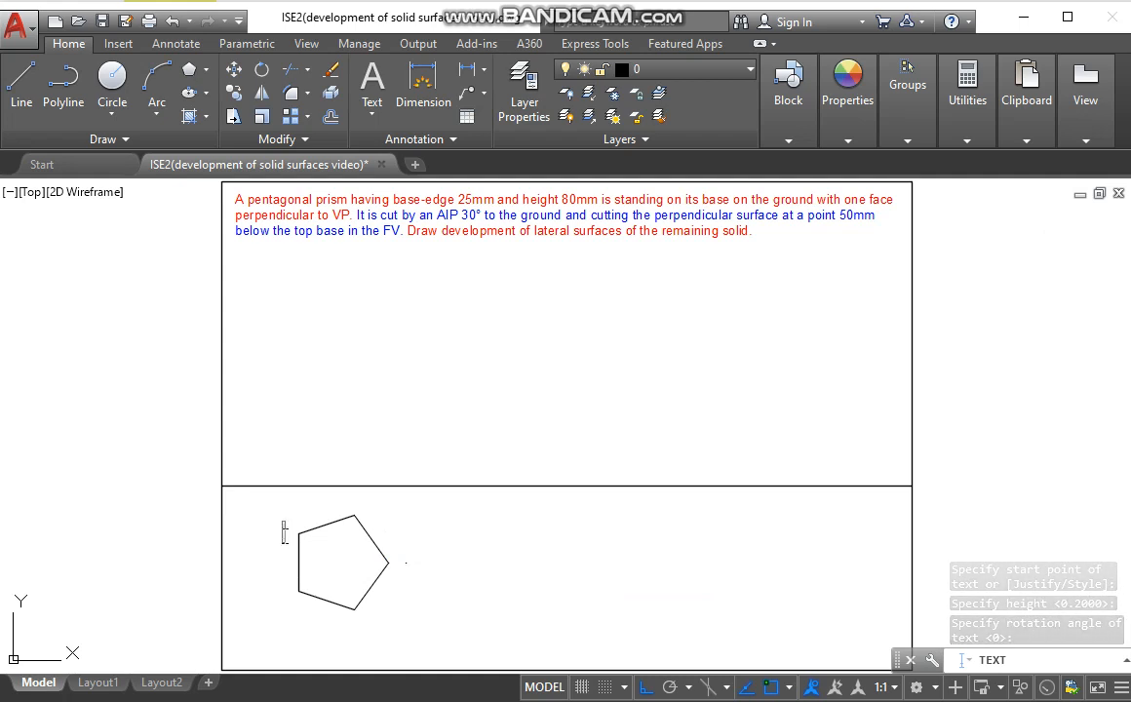
{"action": "type", "text": "a"}
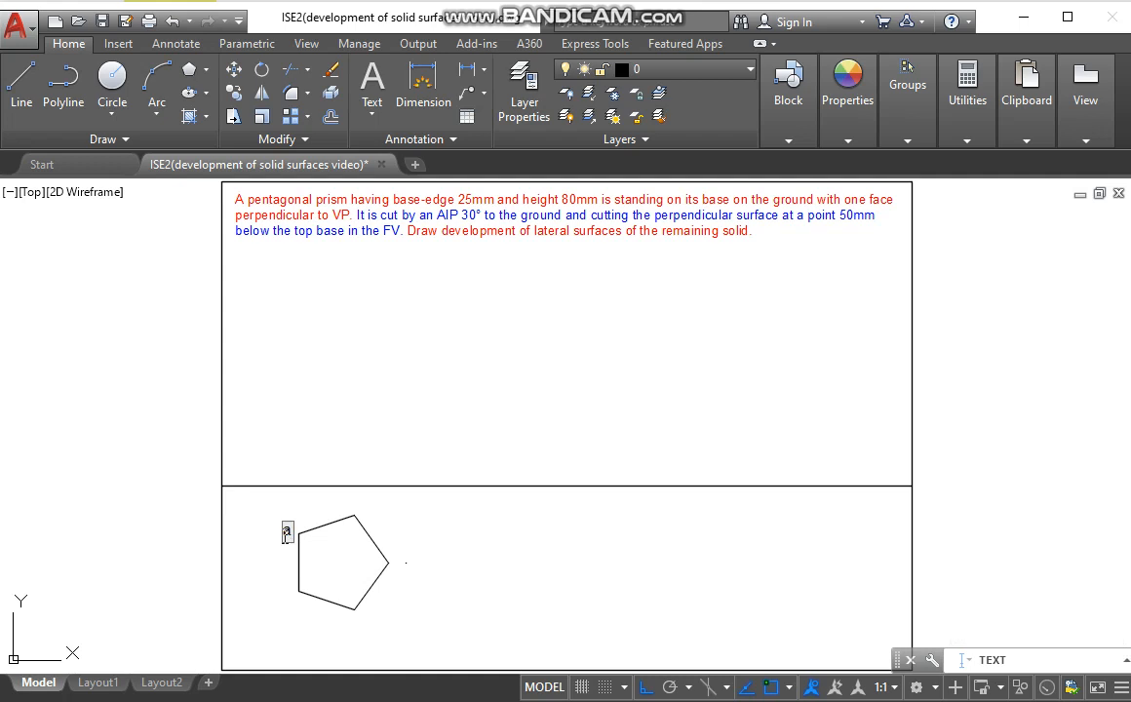
{"action": "left_click", "coordinate": [287, 593]}
{"action": "type", "text": "b"}
{"action": "left_click", "coordinate": [356, 620]}
{"action": "type", "text": "c"}
{"action": "left_click", "coordinate": [392, 564]}
{"action": "type", "text": "d"}
{"action": "left_click", "coordinate": [358, 515]}
{"action": "type", "text": "e"}
{"action": "left_click", "coordinate": [462, 529]}
{"action": "key", "text": "Escape"}
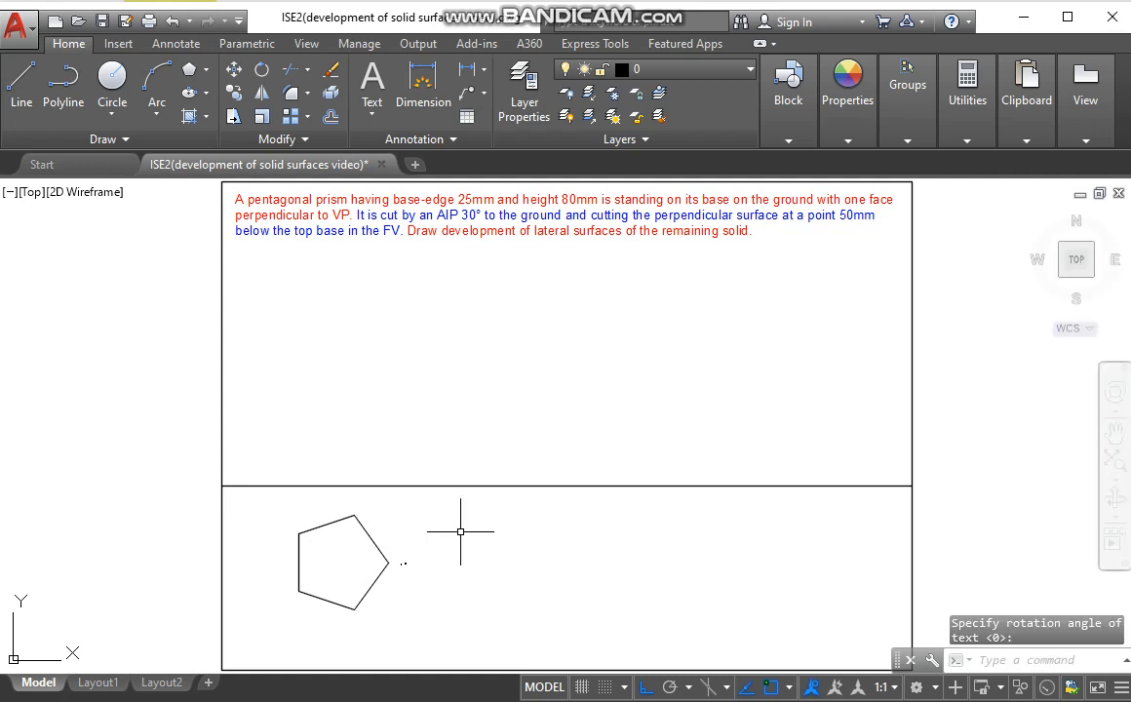
{"action": "left_click", "coordinate": [404, 562]}
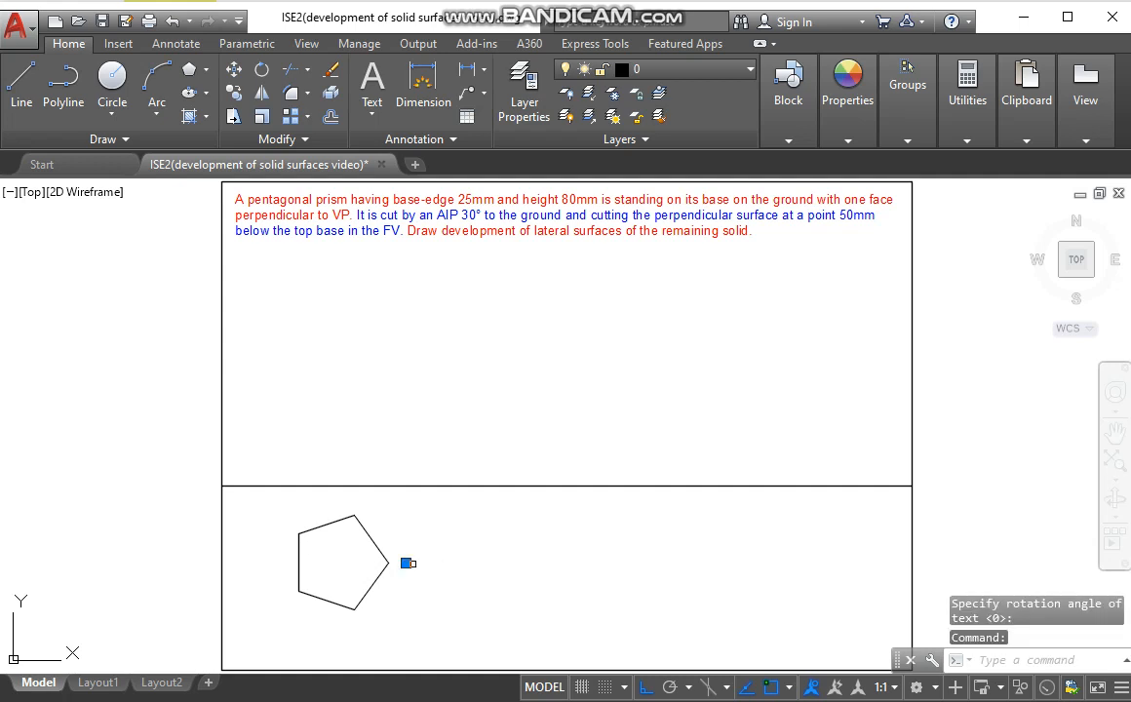
{"action": "key", "text": "Delete"}
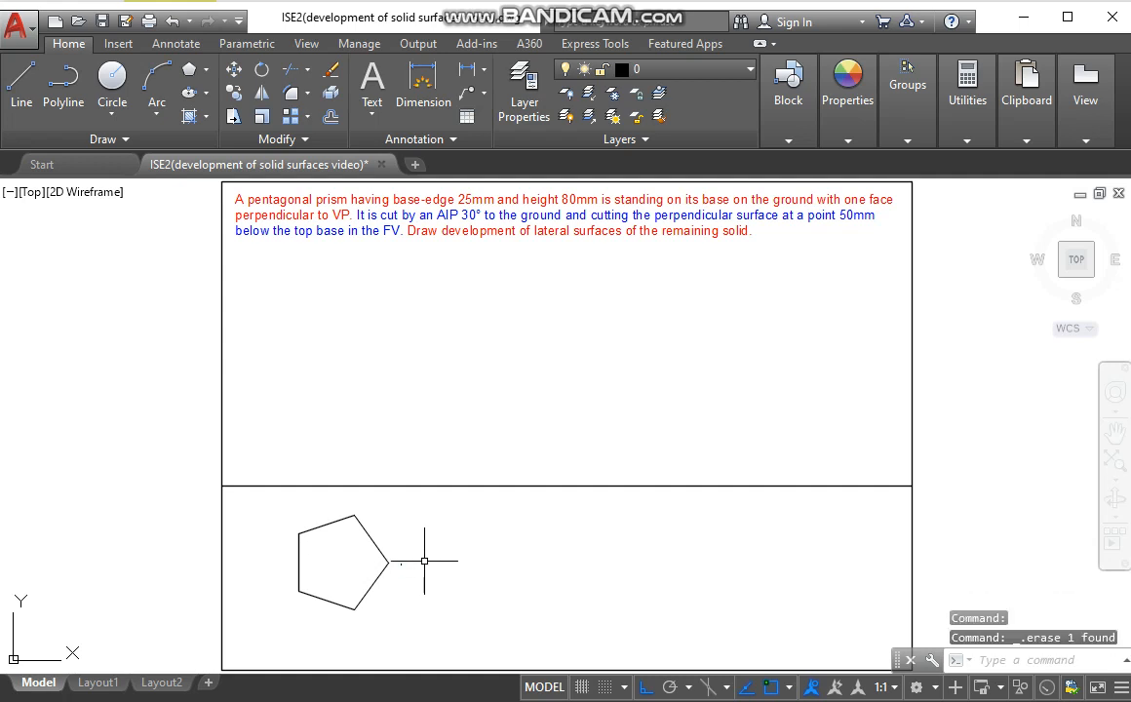
Step: Start single-line text with height 4 and rotation 0, and label the pentagon's upper-left corner a
{"action": "type", "text": "dt"}
{"action": "key", "text": "Return"}
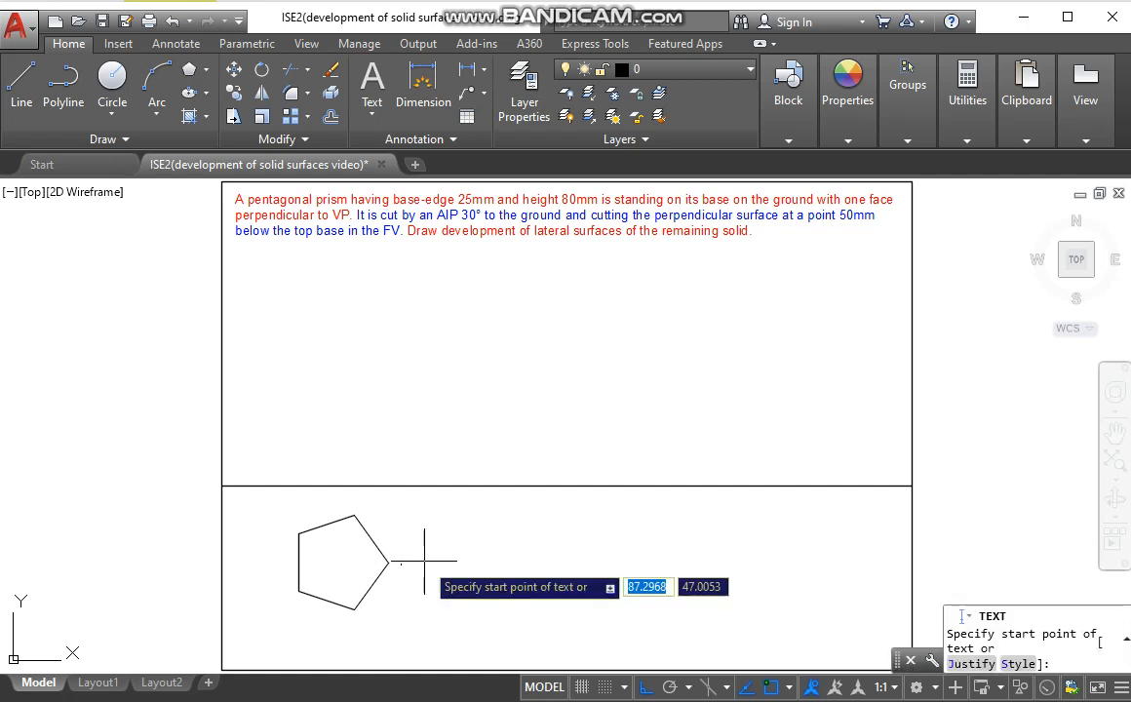
{"action": "left_click", "coordinate": [424, 563]}
{"action": "type", "text": "4"}
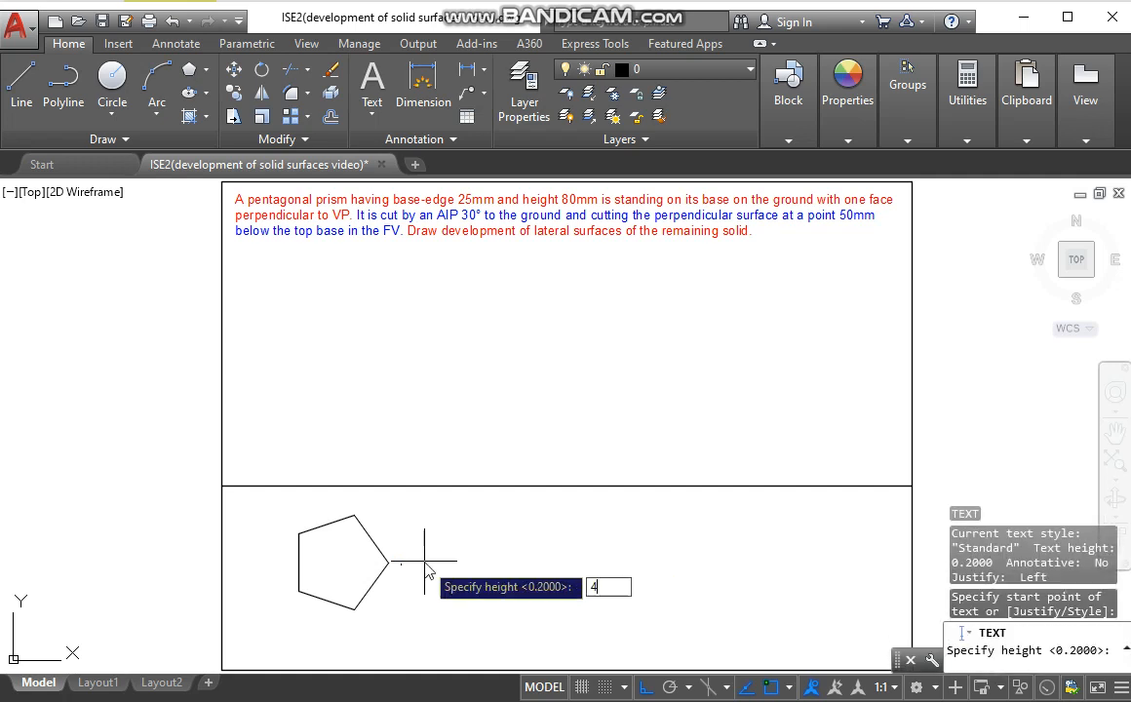
{"action": "key", "text": "Return"}
{"action": "key", "text": "Return"}
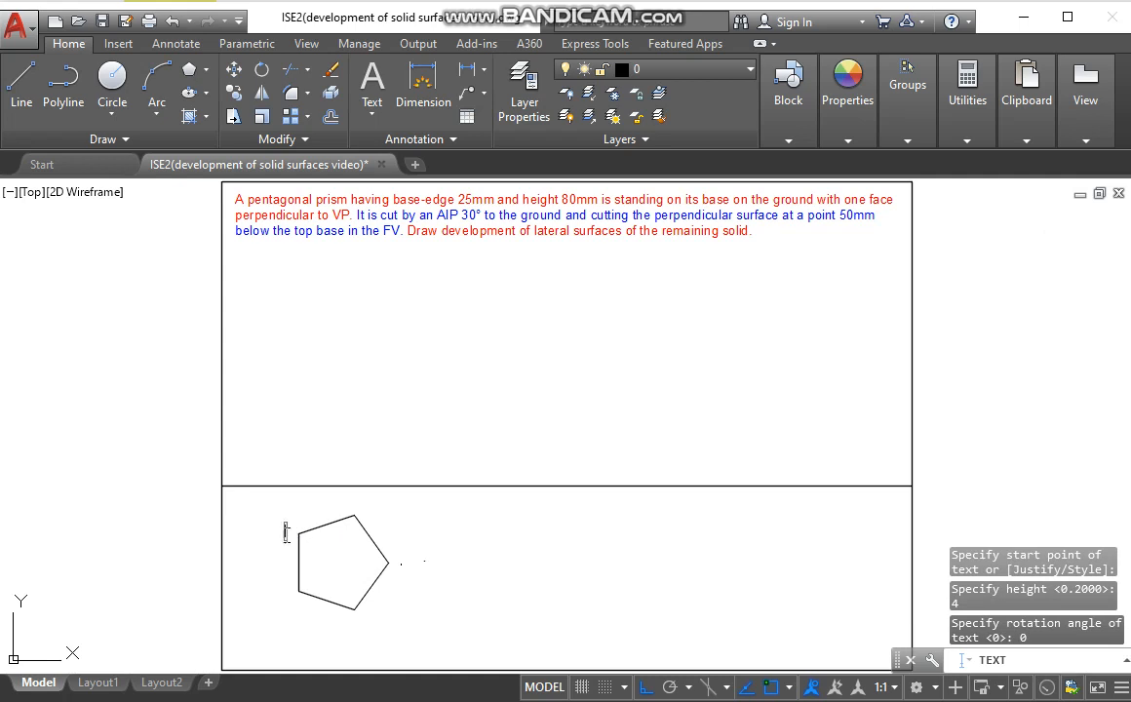
{"action": "type", "text": "a"}
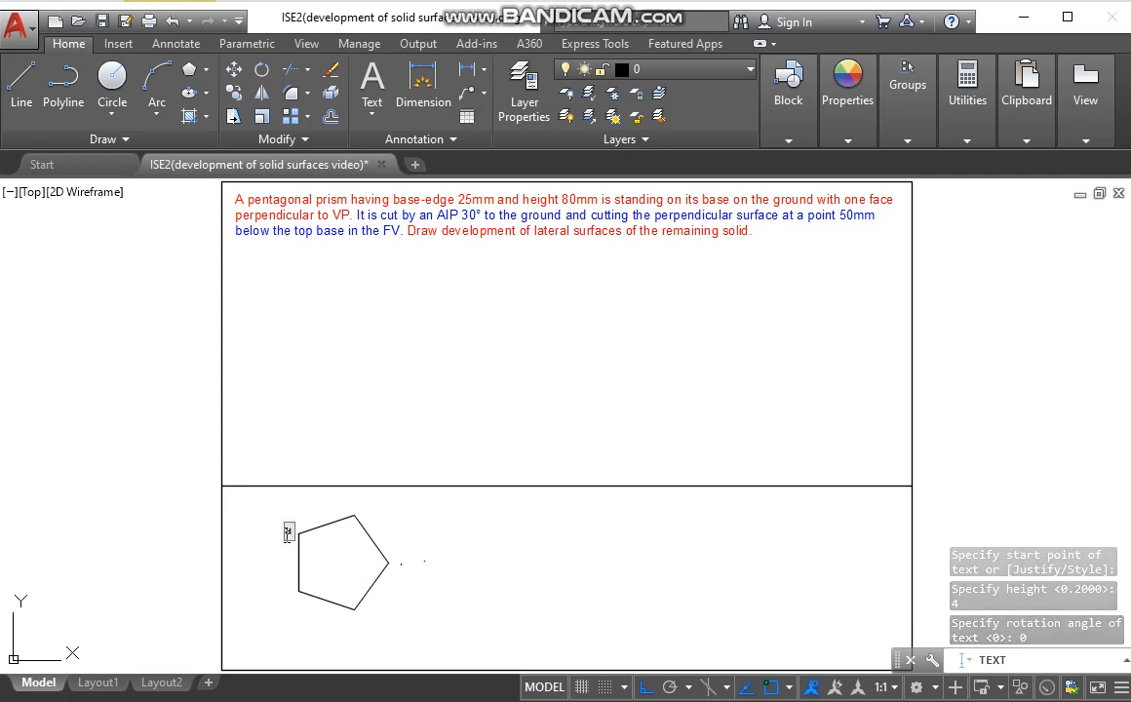
Step: Label the pentagon's remaining corners b, c, d and e counterclockwise from the lower-left corner
{"action": "left_click", "coordinate": [288, 592]}
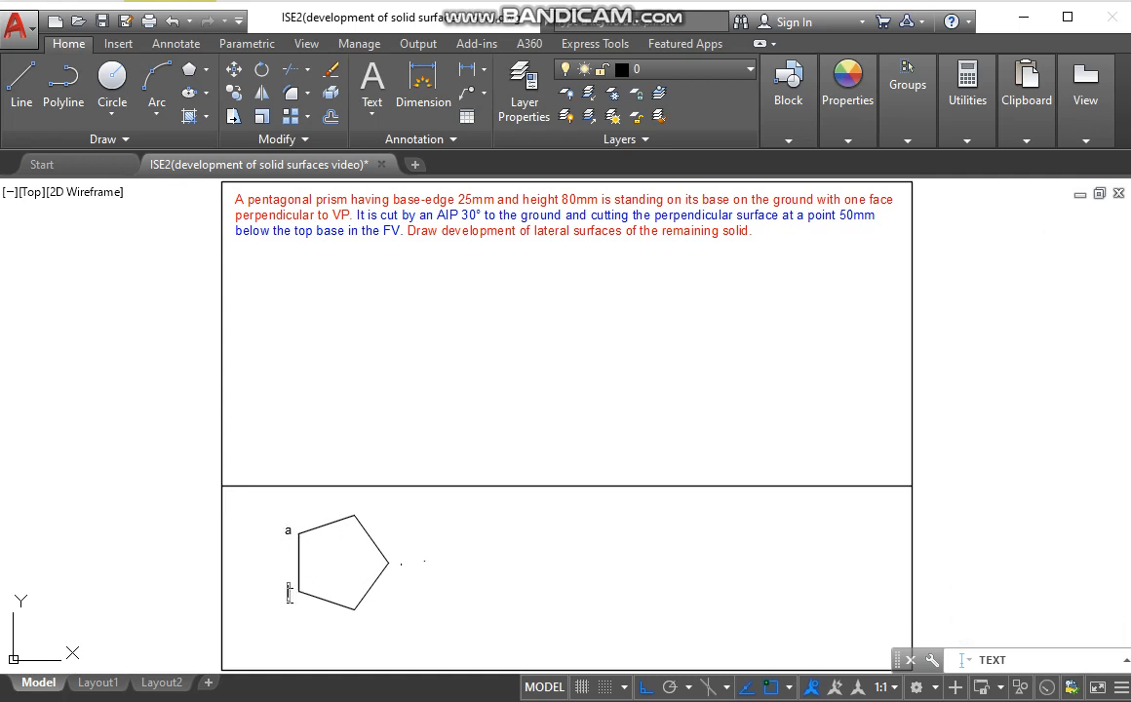
{"action": "type", "text": "b"}
{"action": "left_click", "coordinate": [353, 620]}
{"action": "type", "text": "c"}
{"action": "left_click", "coordinate": [392, 566]}
{"action": "type", "text": "d"}
{"action": "left_click", "coordinate": [360, 513]}
{"action": "type", "text": "e"}
{"action": "left_click", "coordinate": [521, 562]}
{"action": "key", "text": "Escape"}
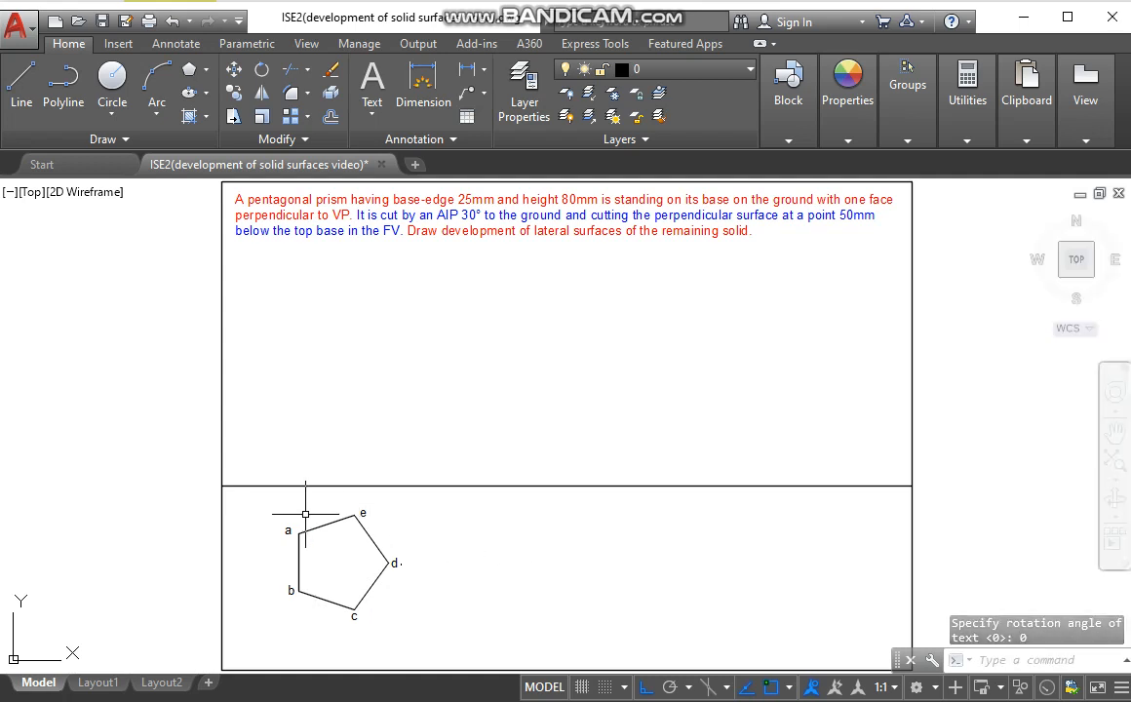
Step: Draw a vertical line from corner a up to the reference line and continue it 80 mm above that line
{"action": "type", "text": "l"}
{"action": "key", "text": "Return"}
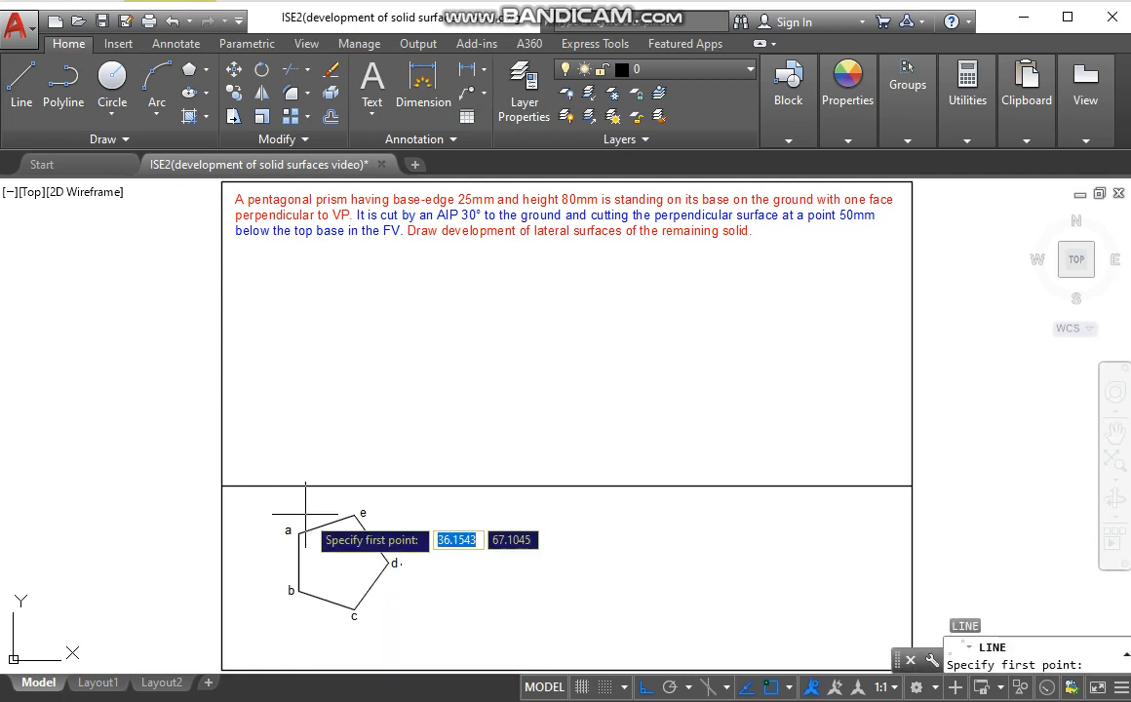
{"action": "left_click", "coordinate": [297, 533]}
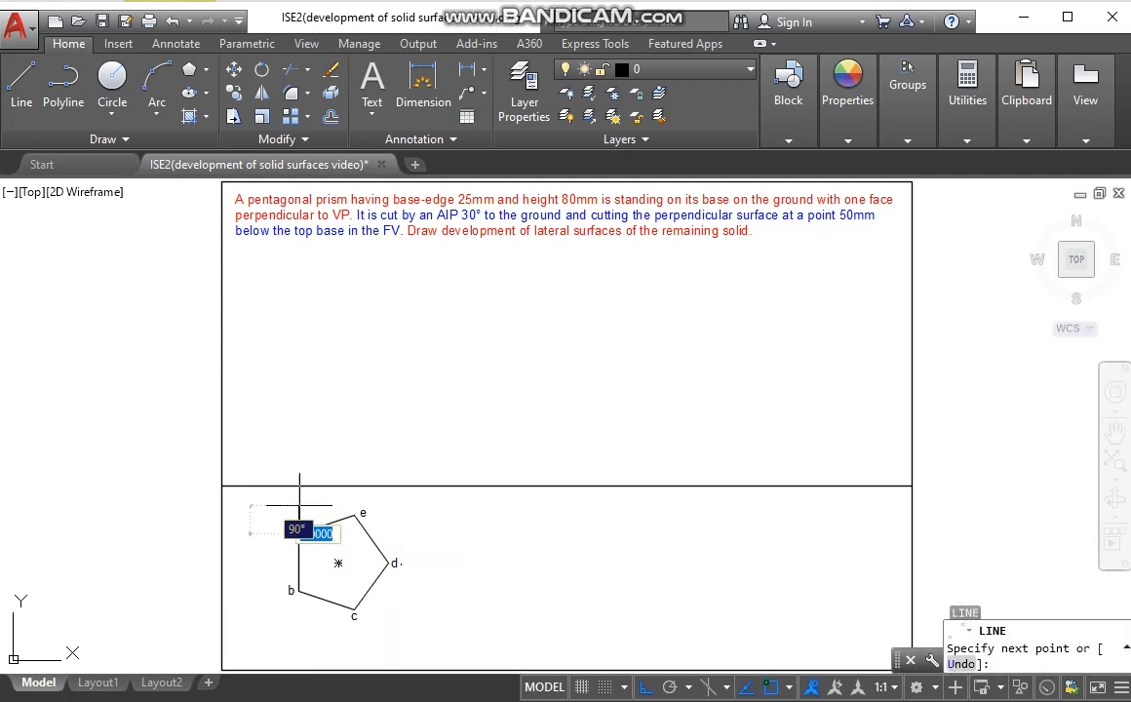
{"action": "left_click", "coordinate": [298, 485]}
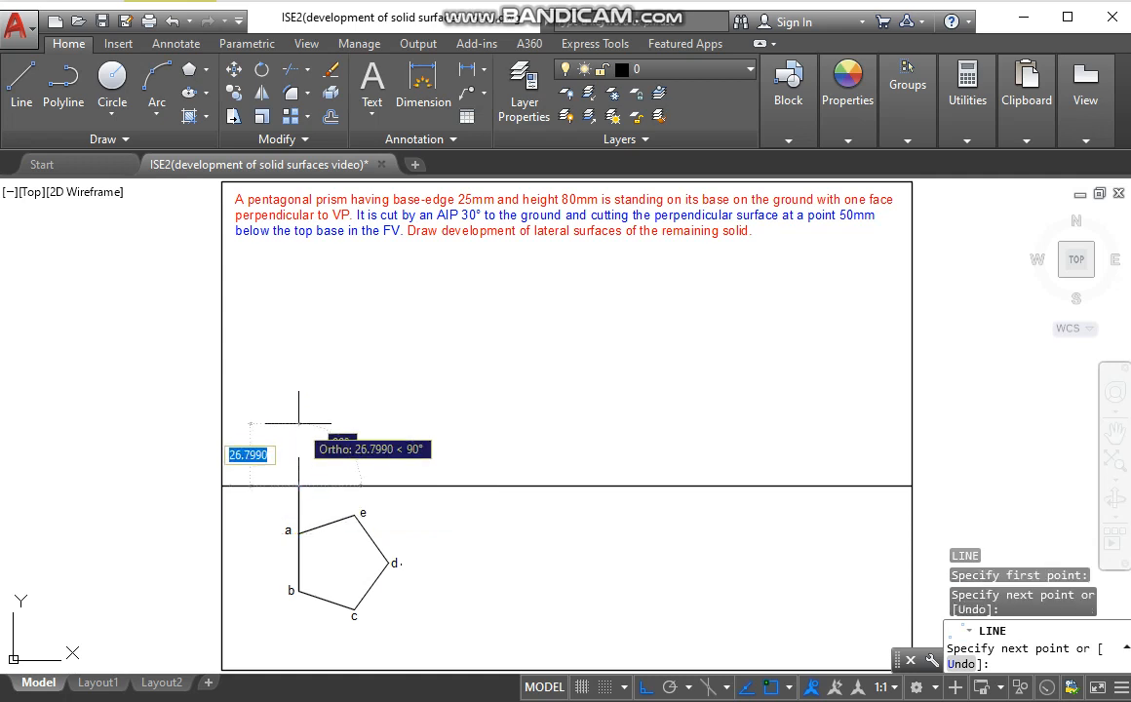
{"action": "type", "text": "80"}
{"action": "key", "text": "Return"}
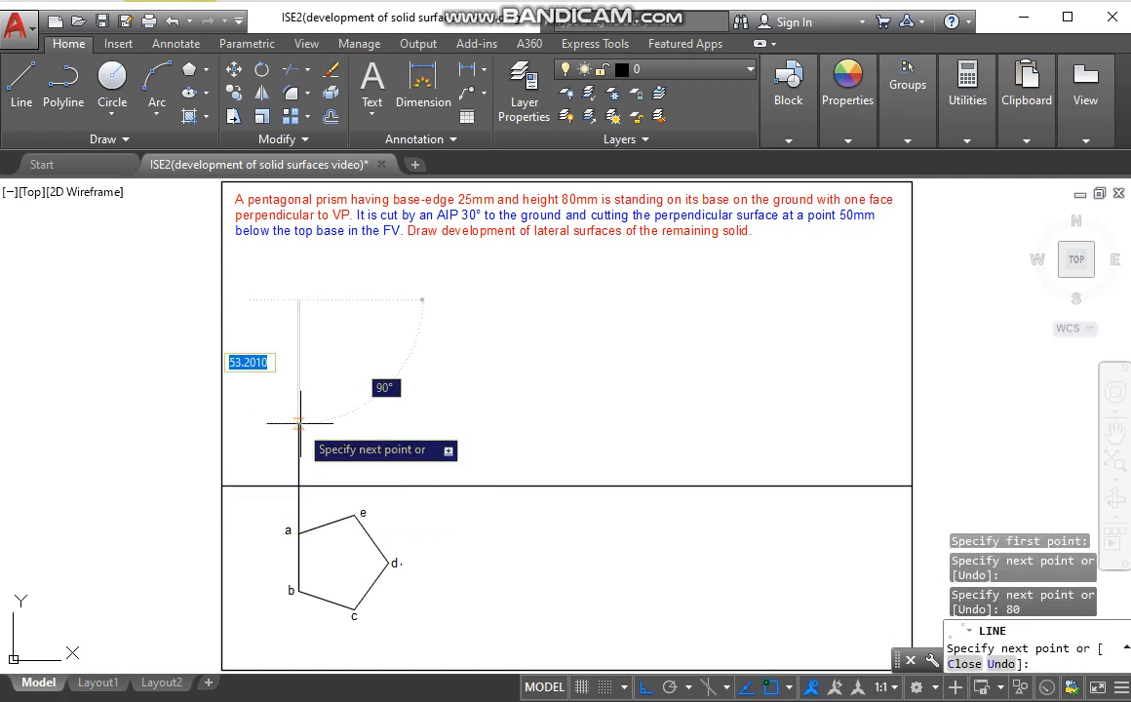
{"action": "key", "text": "Return"}
Step: Draw a vertical line from corner e up to the horizontal reference line
{"action": "key", "text": "Return"}
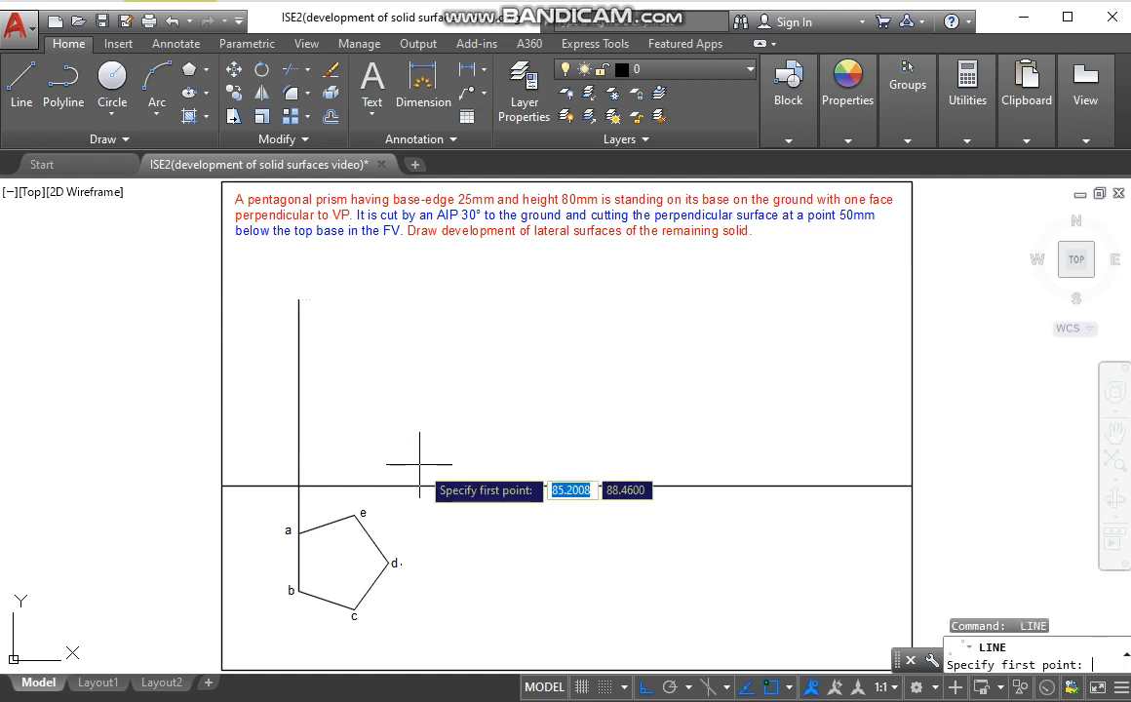
{"action": "left_click", "coordinate": [355, 515]}
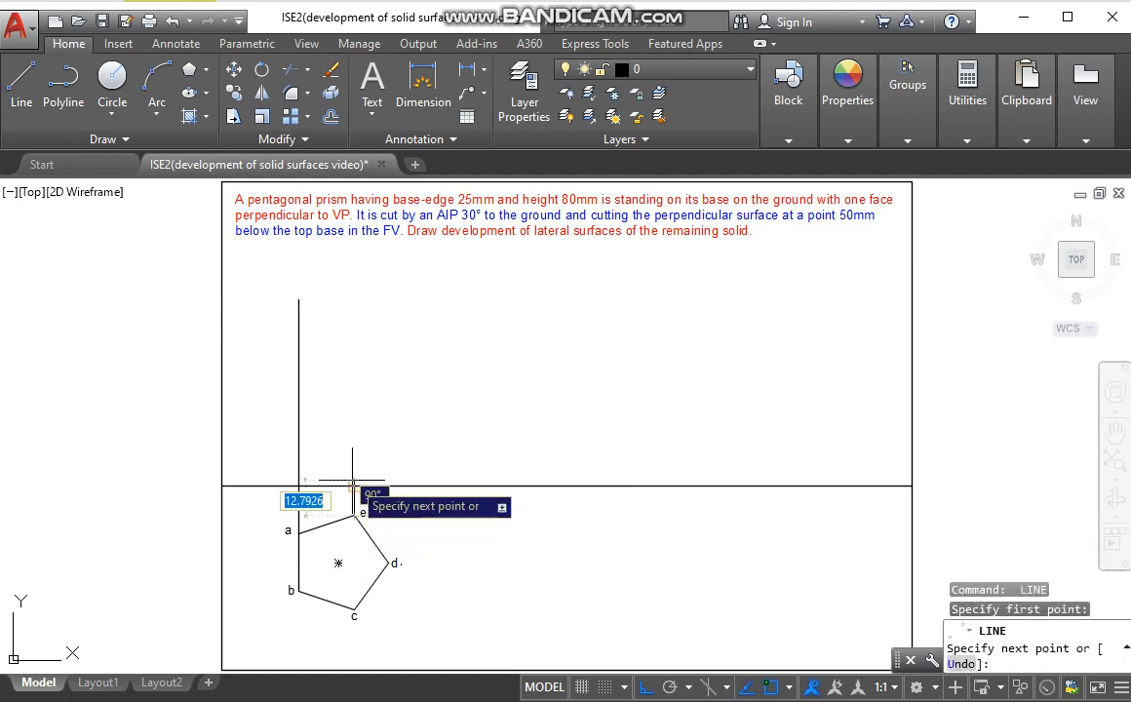
{"action": "left_click", "coordinate": [352, 472]}
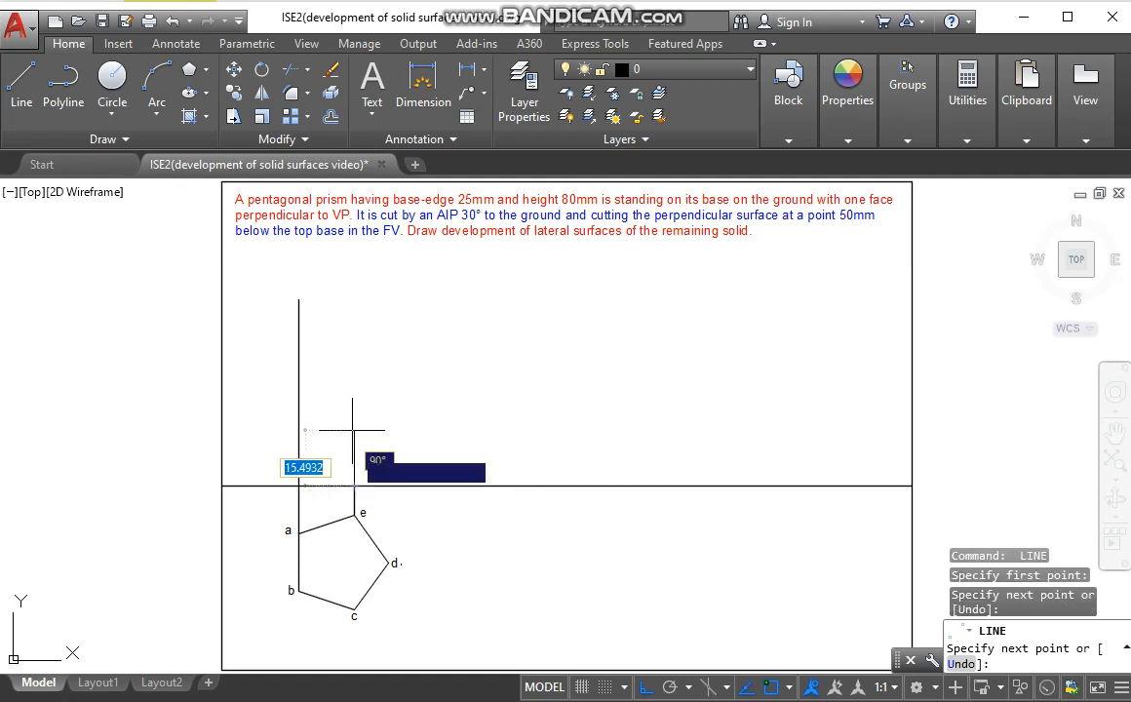
{"action": "type", "text": "50"}
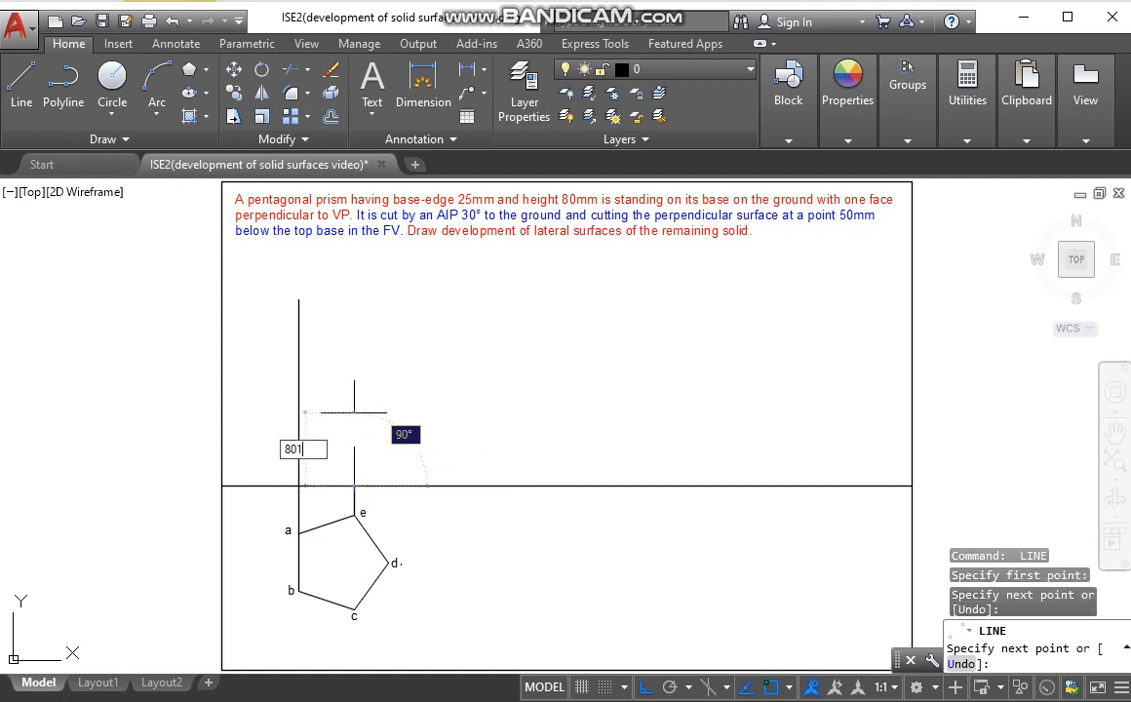
{"action": "key", "text": "Return"}
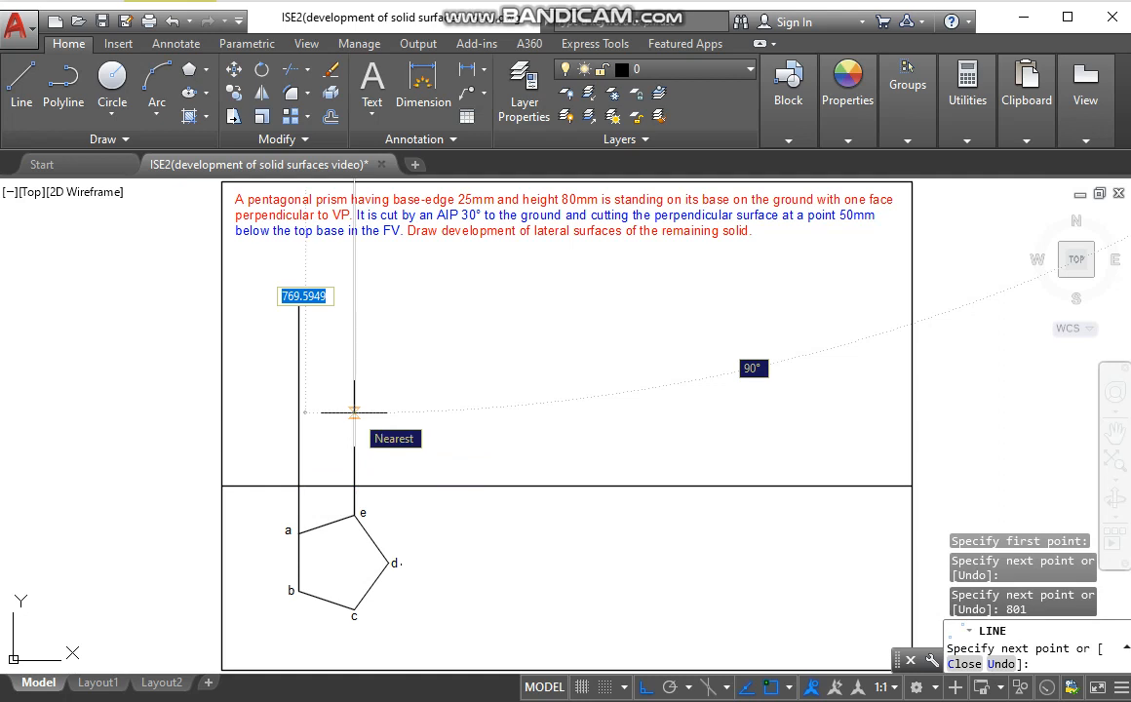
{"action": "key", "text": "ctrl+z"}
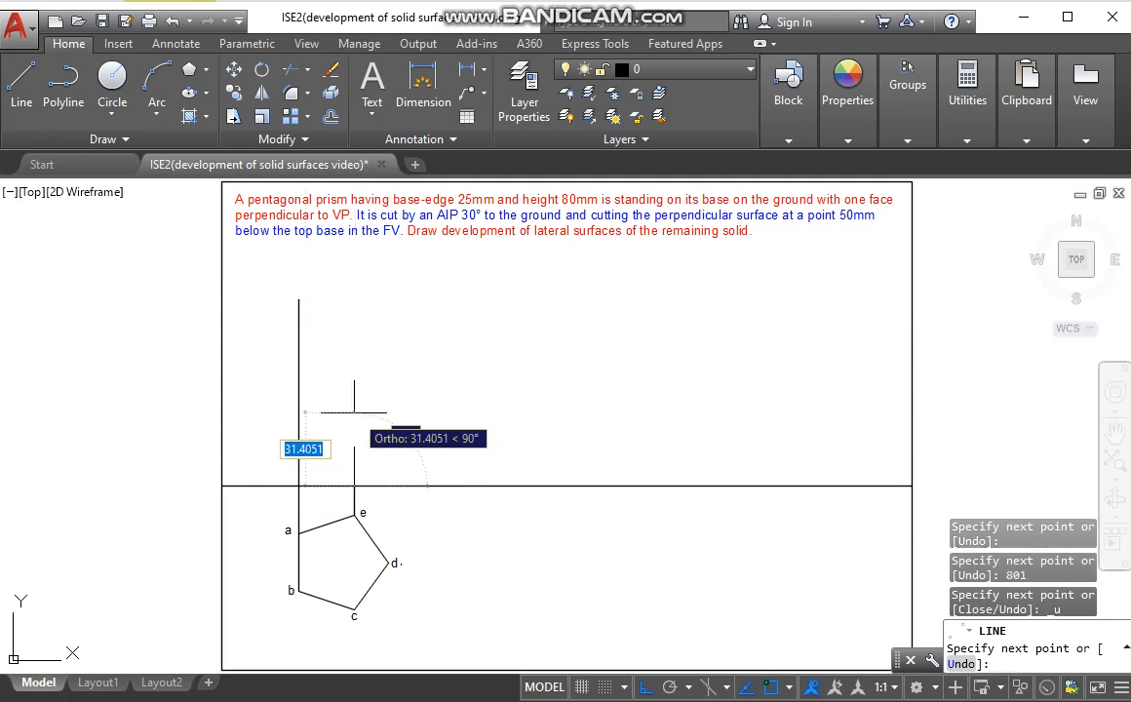
Step: Continue the vertical line from corner e 80 mm above the reference line
{"action": "type", "text": "80"}
{"action": "key", "text": "Return"}
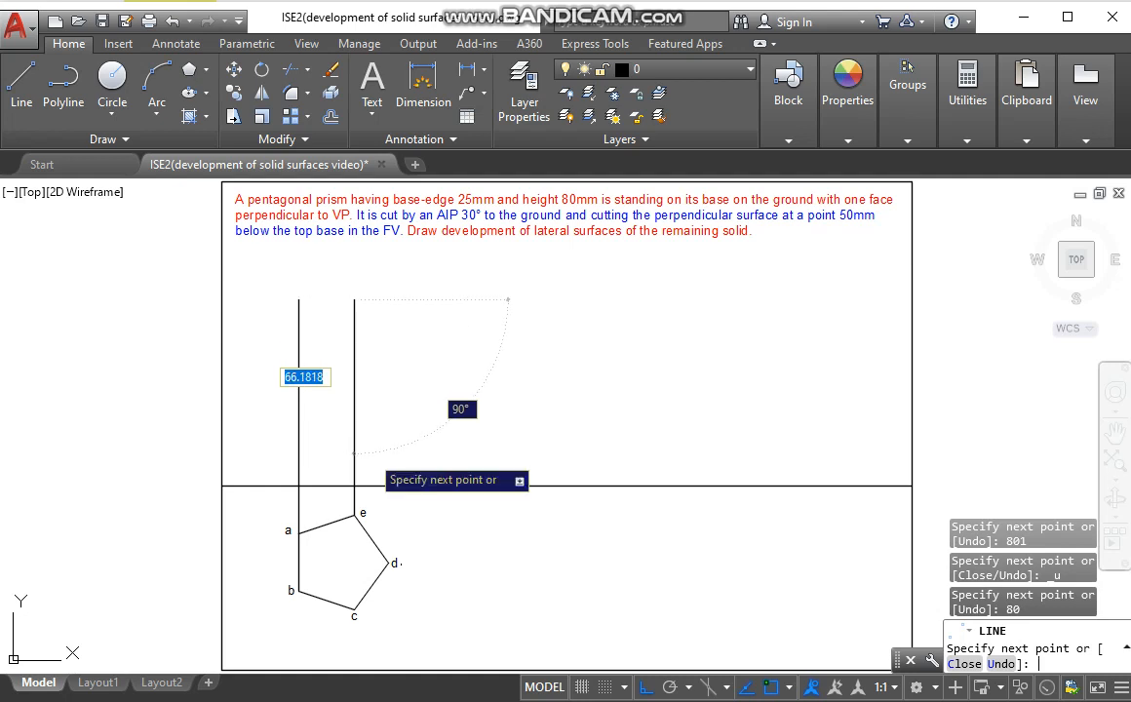
{"action": "key", "text": "Return"}
Step: Draw a vertical line from corner d to 80 mm above the reference line, continuing it horizontally to close the front view's top edge
{"action": "key", "text": "Return"}
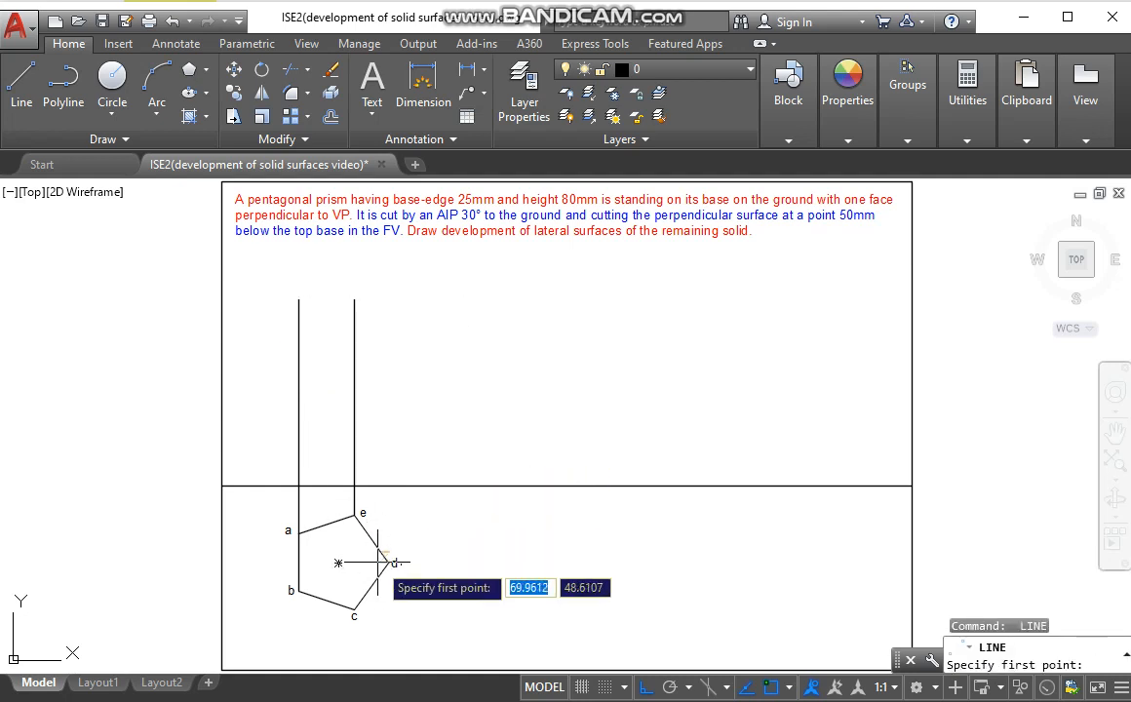
{"action": "left_click", "coordinate": [388, 563]}
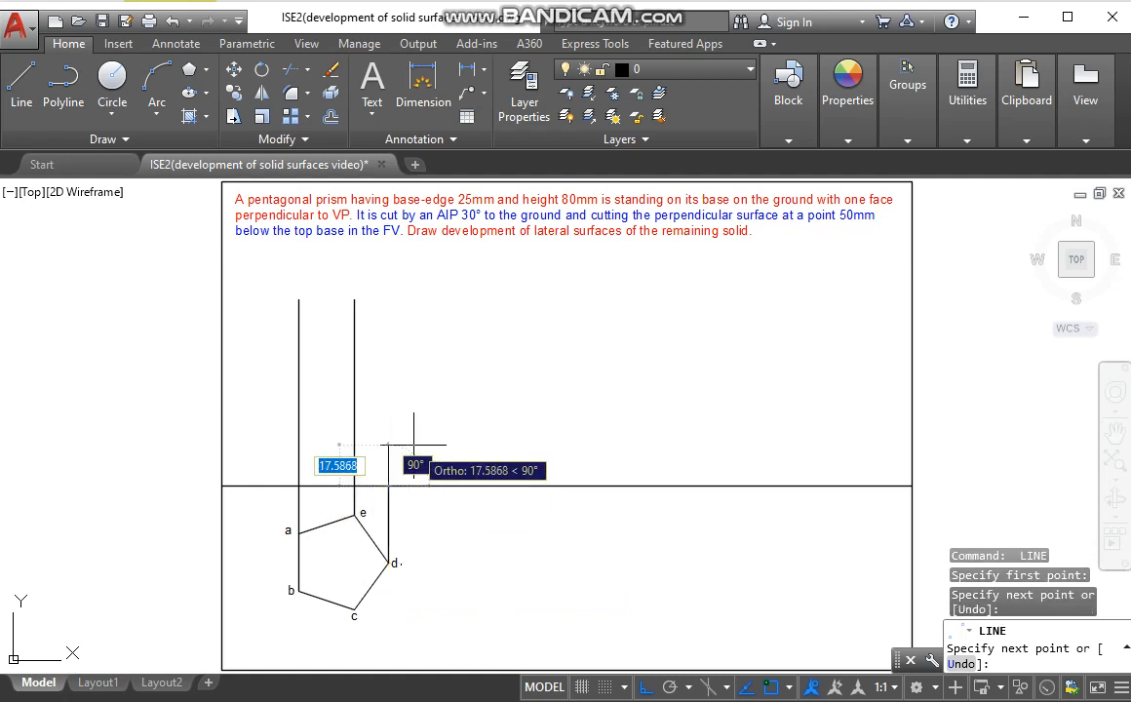
{"action": "type", "text": "80"}
{"action": "key", "text": "Return"}
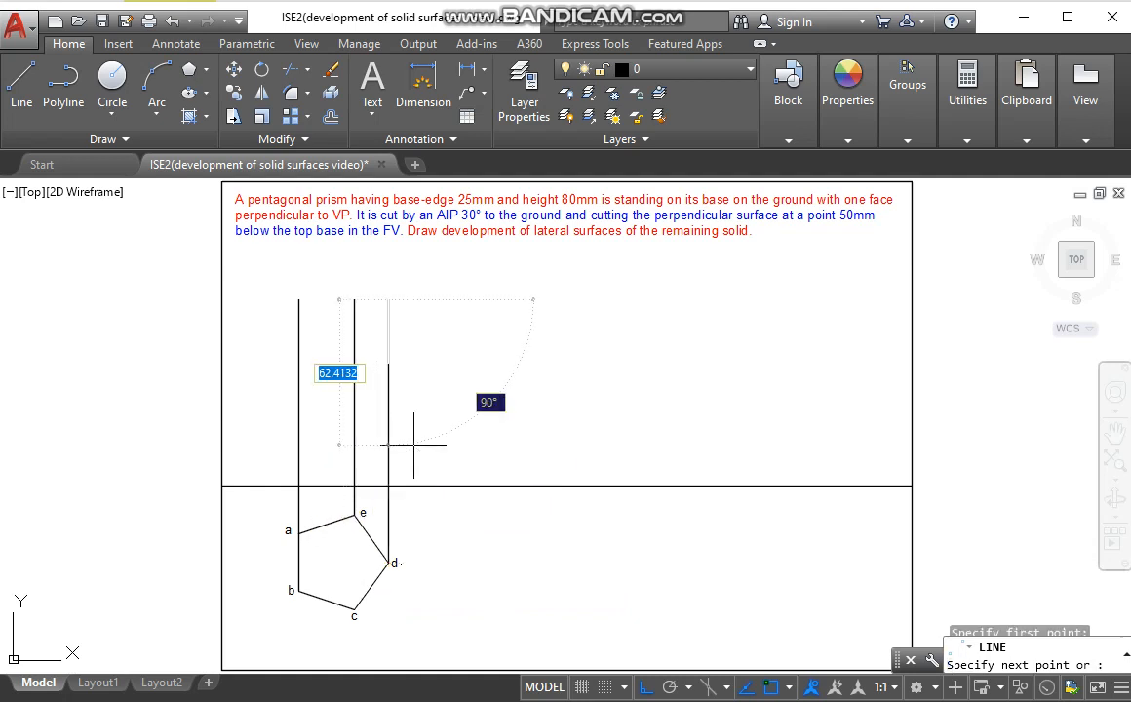
{"action": "left_click", "coordinate": [299, 300]}
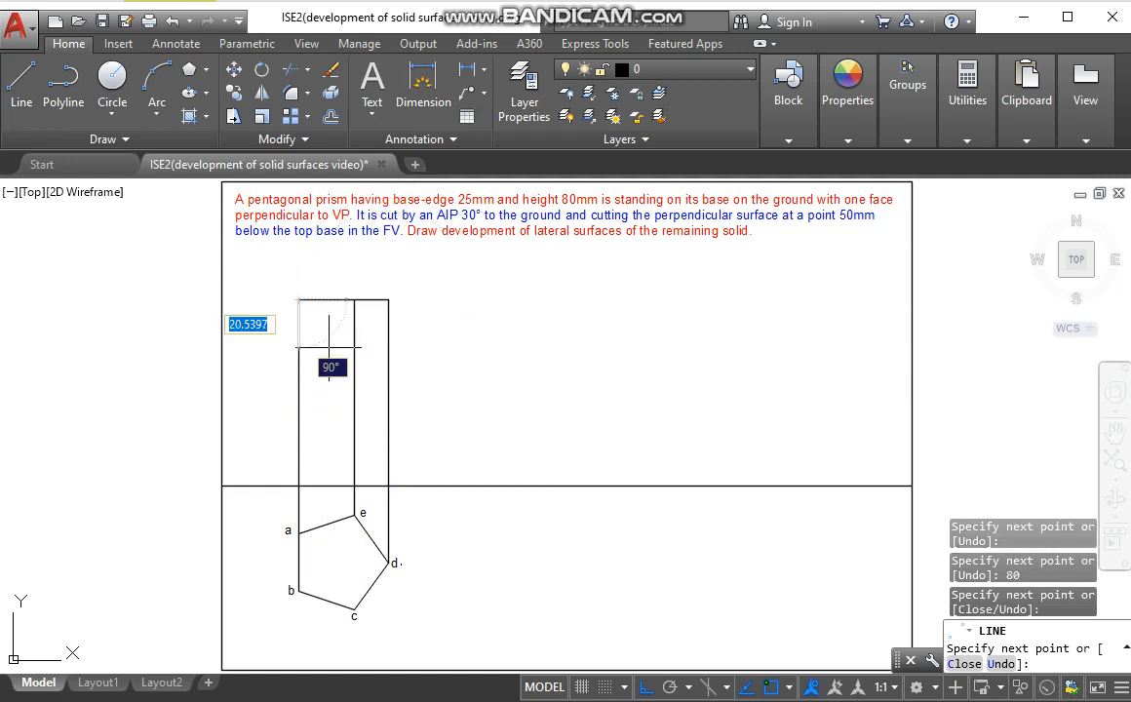
{"action": "key", "text": "Escape"}
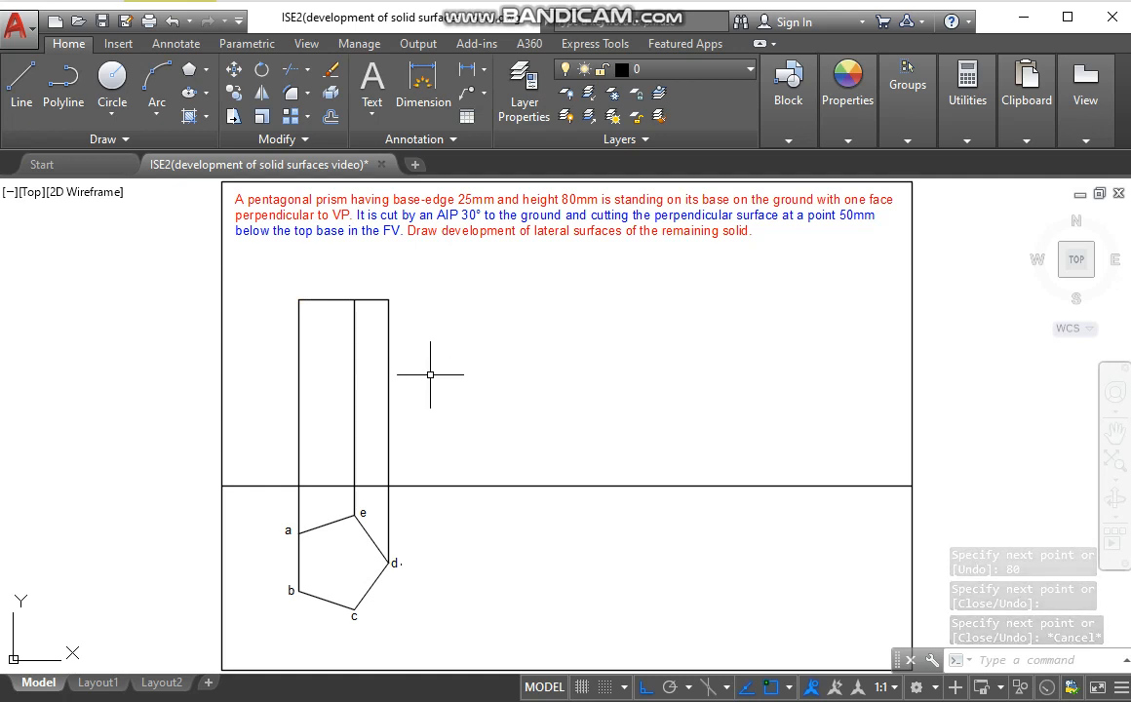
Step: Label the front view's base points on the reference line ab, ce and d, keeping the default text height and rotation
{"action": "type", "text": "DT"}
{"action": "key", "text": "Return"}
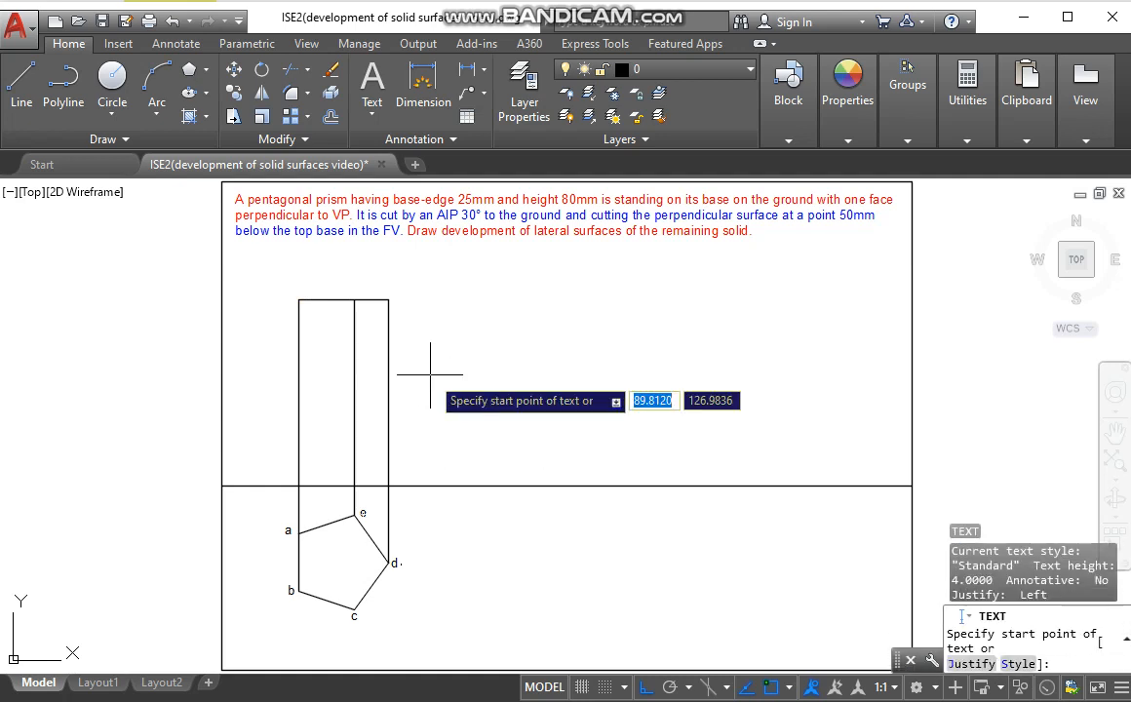
{"action": "left_click", "coordinate": [442, 359]}
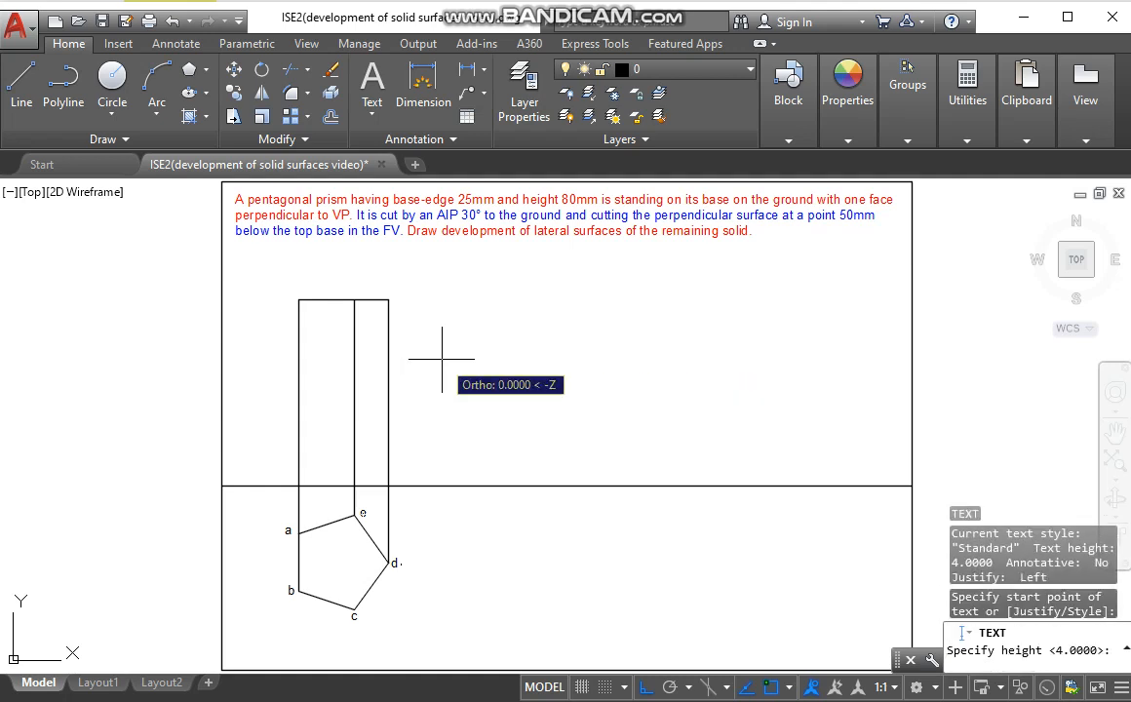
{"action": "key", "text": "Return"}
{"action": "key", "text": "Return"}
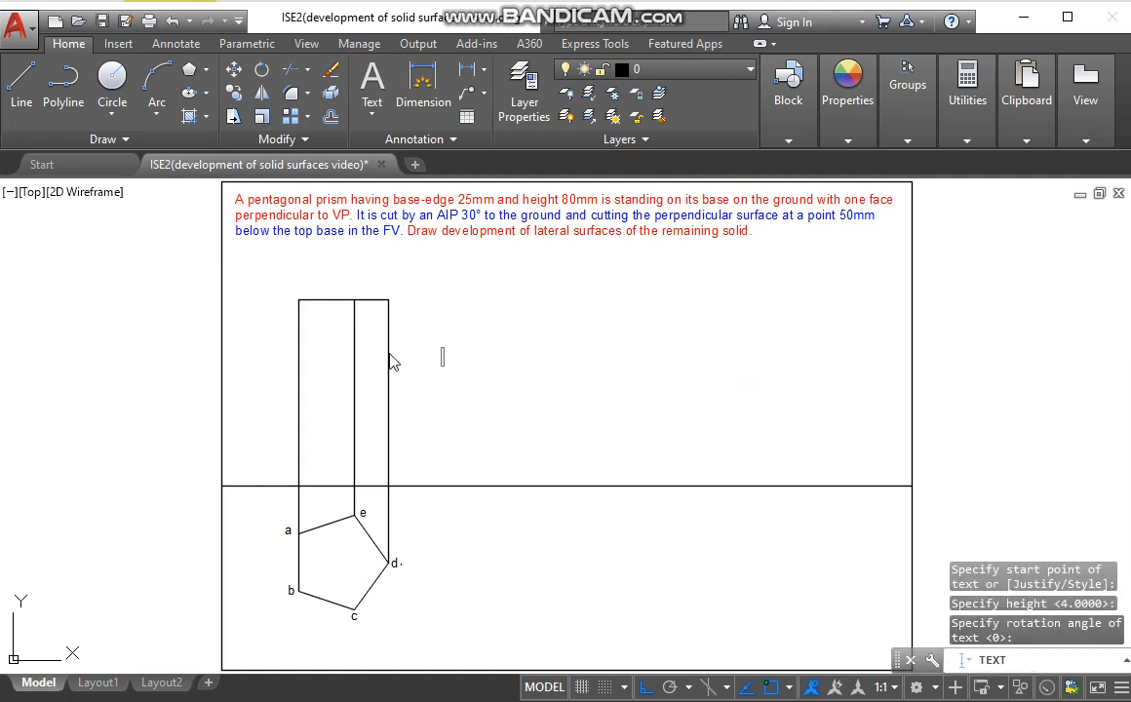
{"action": "left_click", "coordinate": [297, 475]}
{"action": "type", "text": "a"}
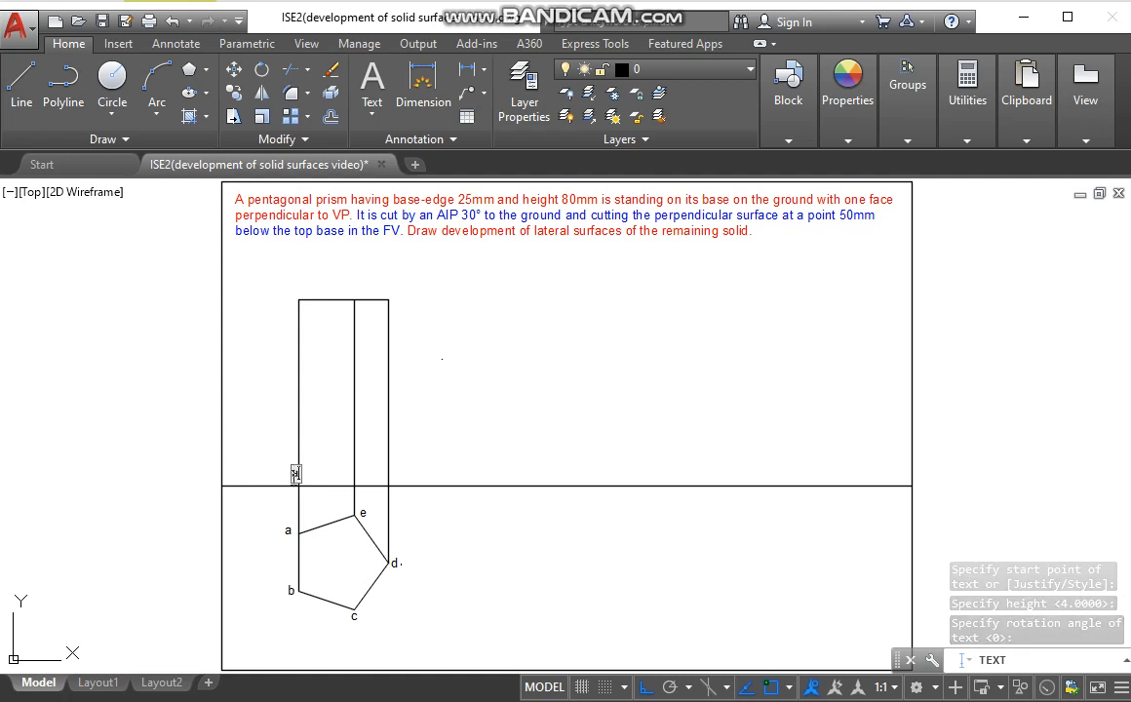
{"action": "type", "text": "b"}
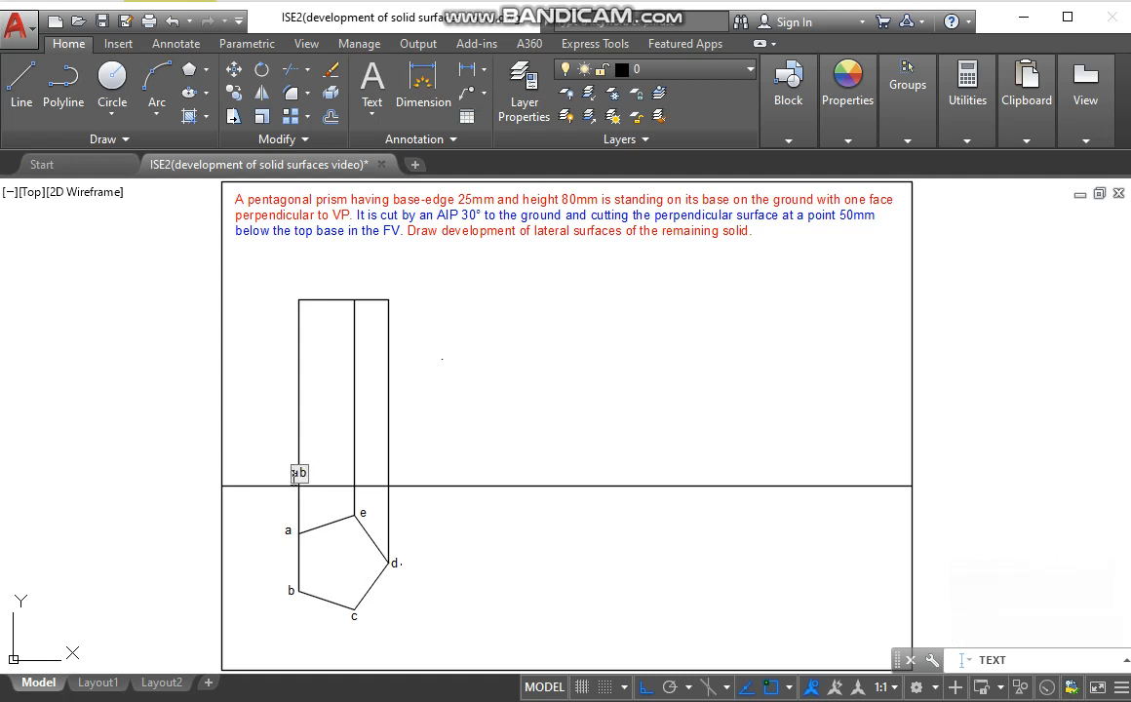
{"action": "left_click", "coordinate": [346, 478]}
{"action": "type", "text": "ce"}
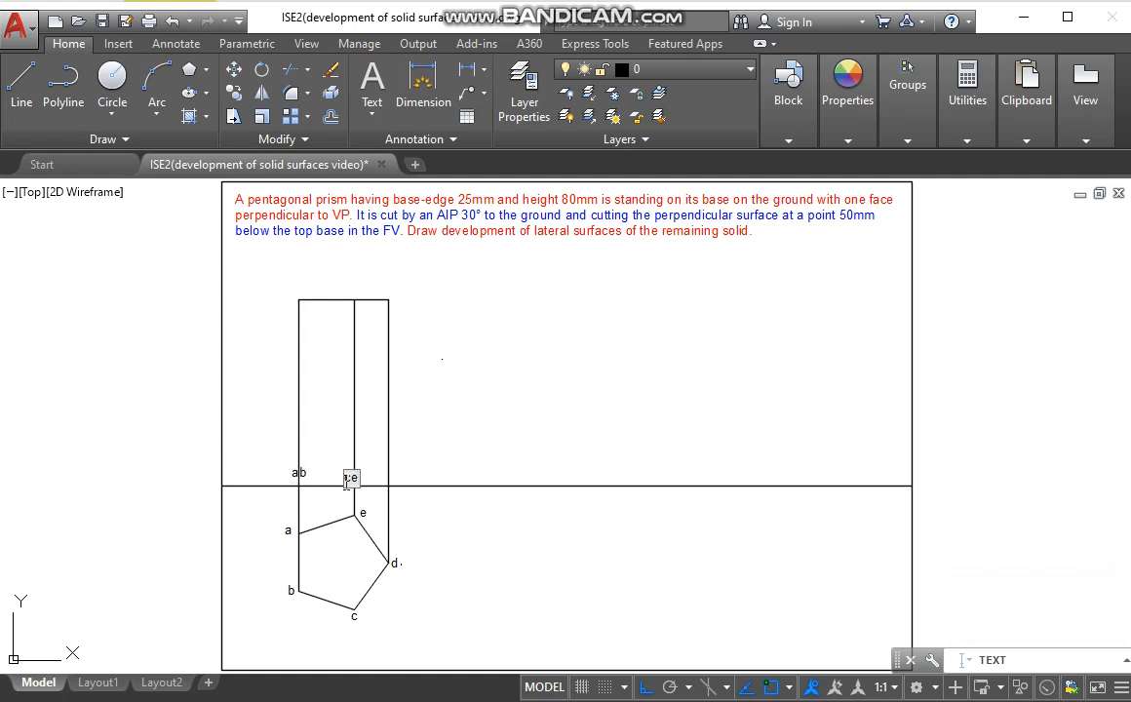
{"action": "left_click", "coordinate": [392, 475]}
{"action": "type", "text": "d"}
Step: Label the matching points along the front view's top edge ab, ce and d
{"action": "left_click", "coordinate": [291, 290]}
{"action": "type", "text": "ab"}
{"action": "left_click", "coordinate": [344, 290]}
{"action": "type", "text": "ce"}
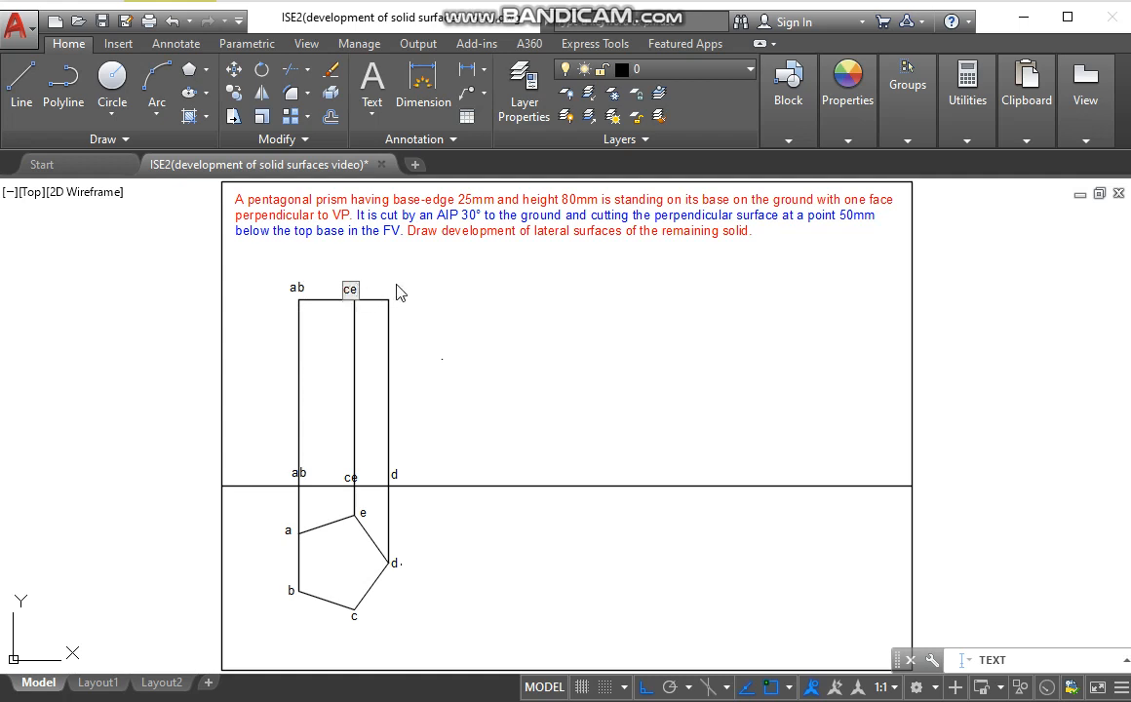
{"action": "left_click", "coordinate": [395, 290]}
{"action": "type", "text": "d"}
{"action": "left_click", "coordinate": [452, 318]}
{"action": "key", "text": "Return"}
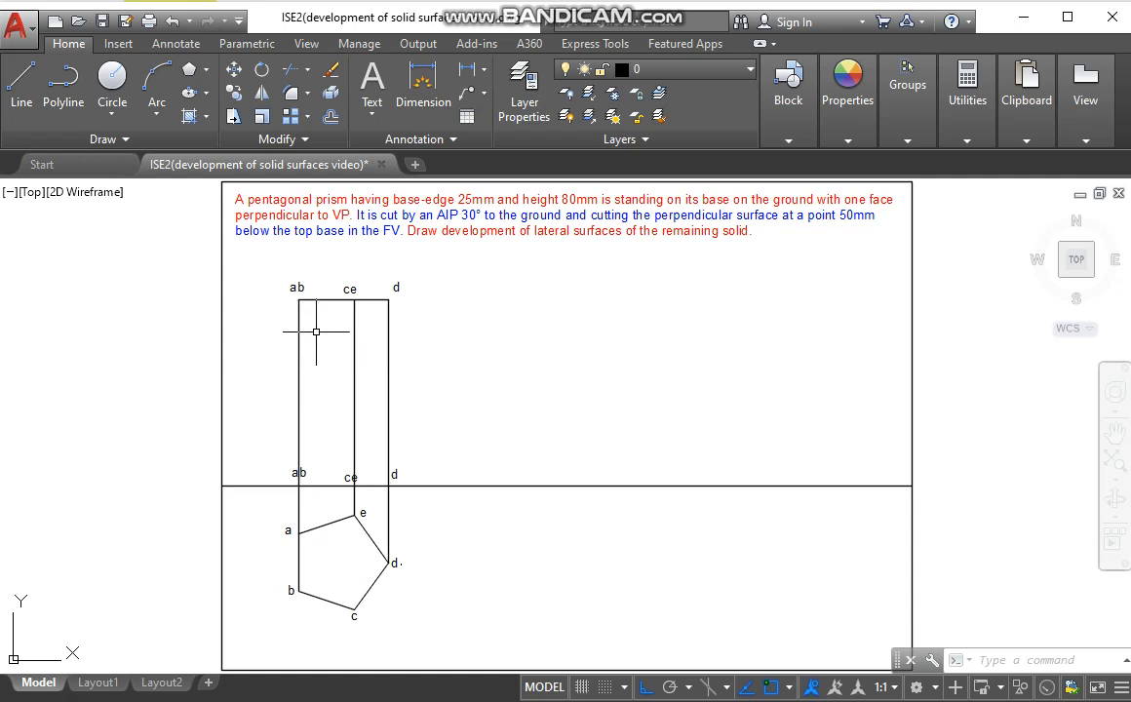
Step: Offset the front view's top edge 50 mm downward
{"action": "type", "text": "o"}
{"action": "key", "text": "Return"}
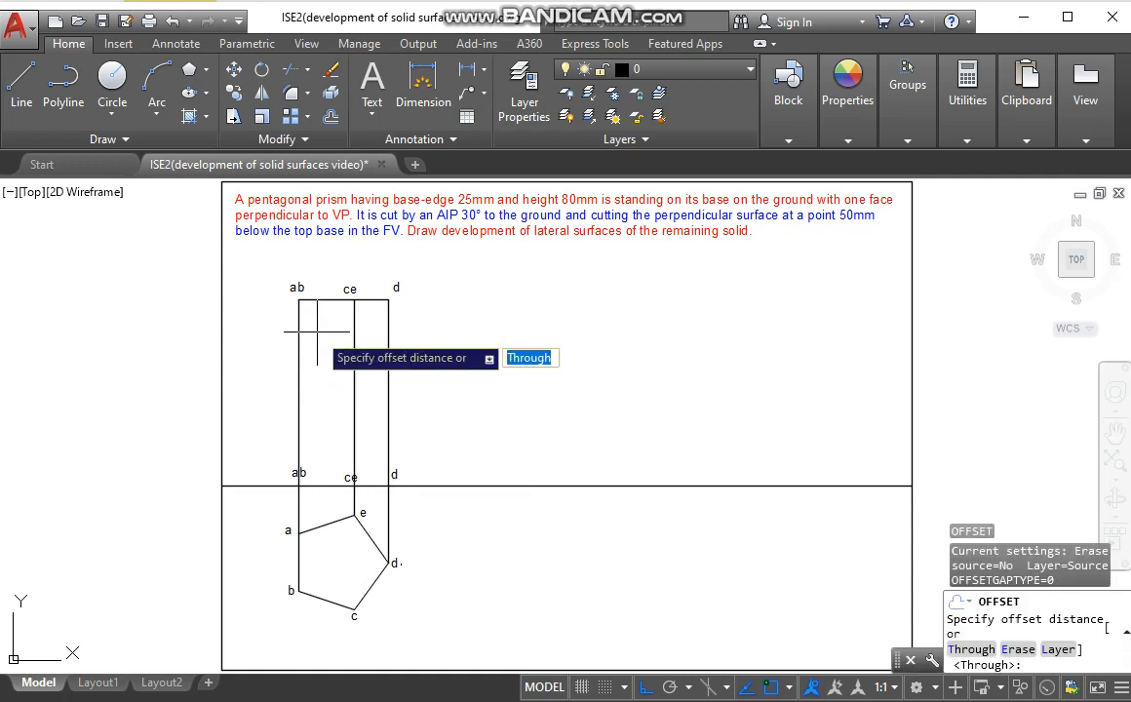
{"action": "type", "text": "50"}
{"action": "key", "text": "Return"}
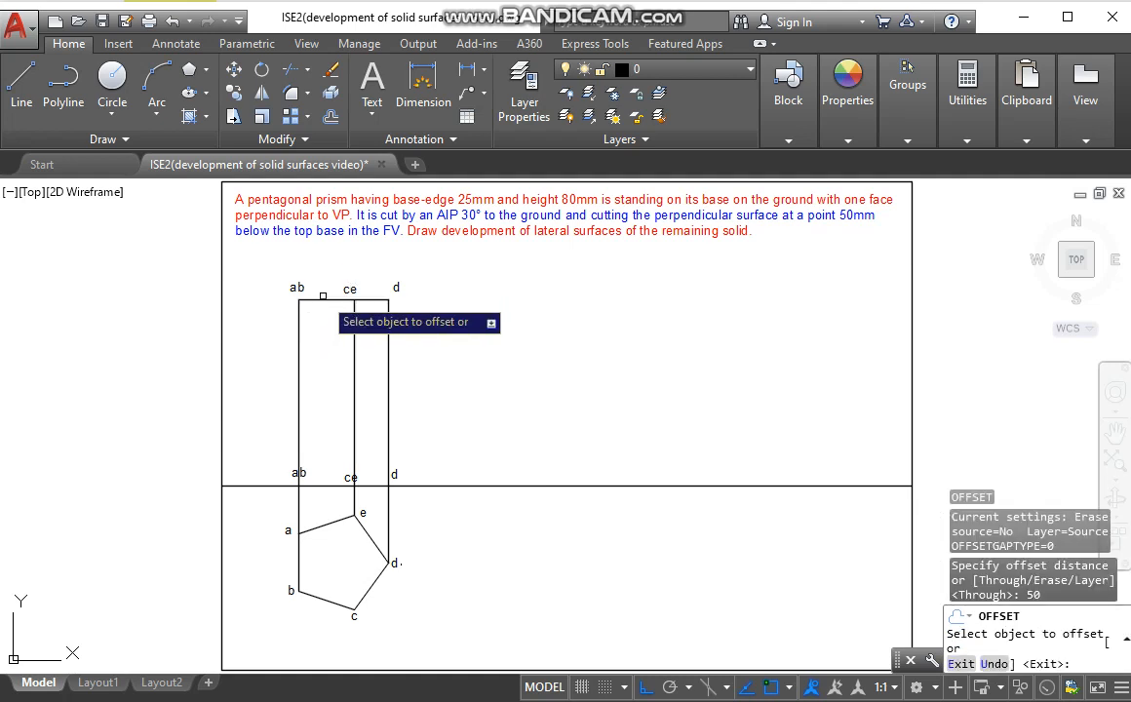
{"action": "left_click", "coordinate": [323, 299]}
{"action": "left_click", "coordinate": [334, 444]}
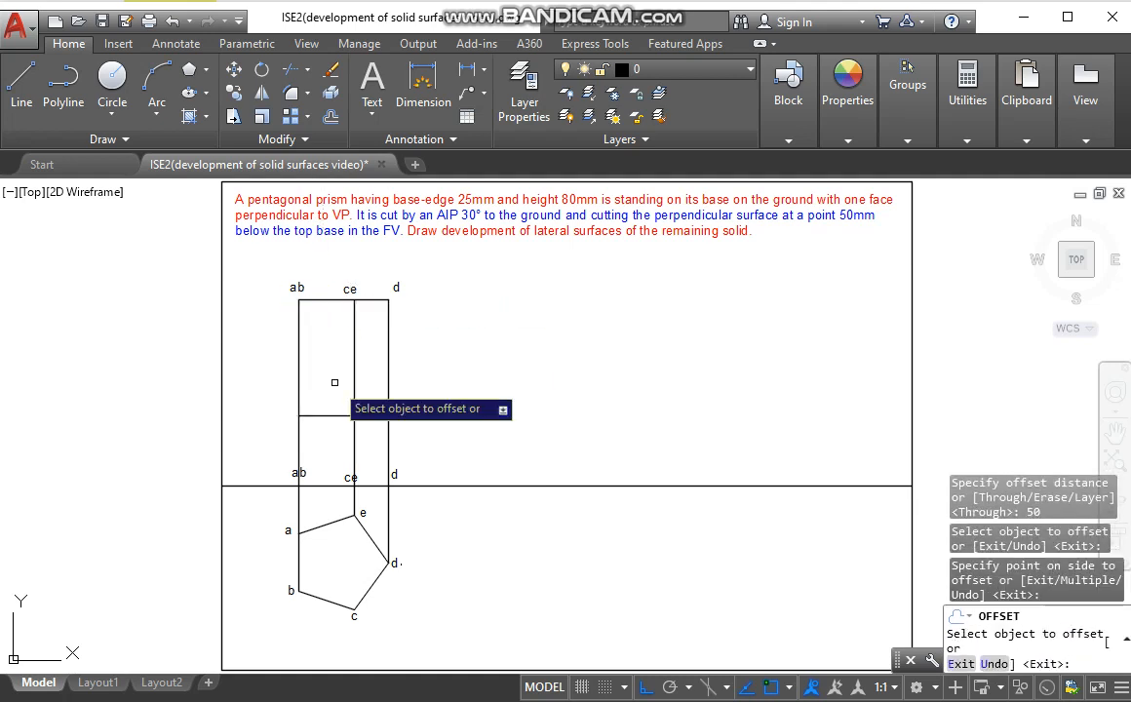
{"action": "key", "text": "Escape"}
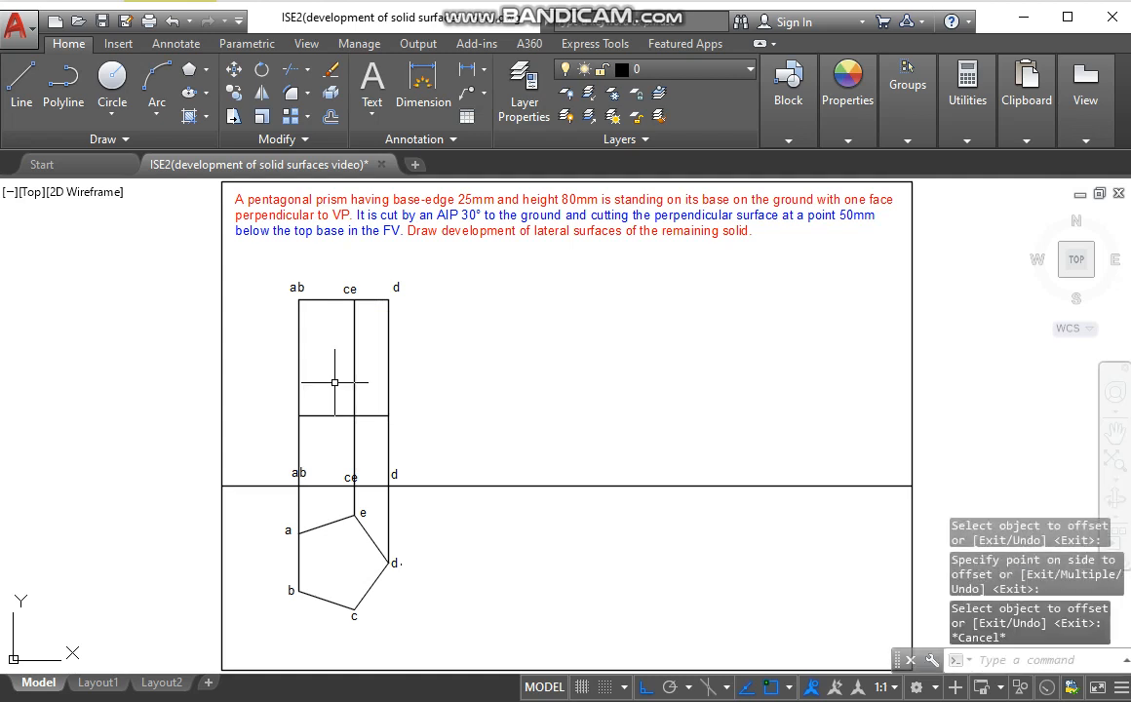
Step: Draw a 60 mm cutting line at 30° from the offset line's end on edge ab
{"action": "type", "text": "l"}
{"action": "key", "text": "Return"}
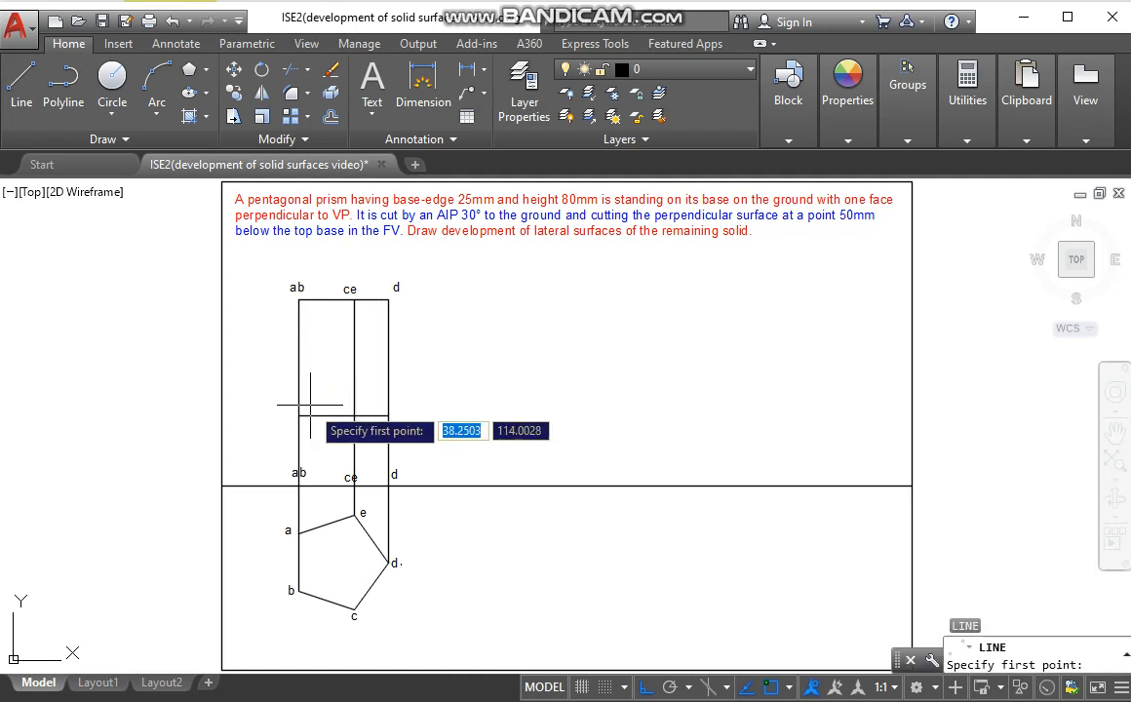
{"action": "left_click", "coordinate": [298, 415]}
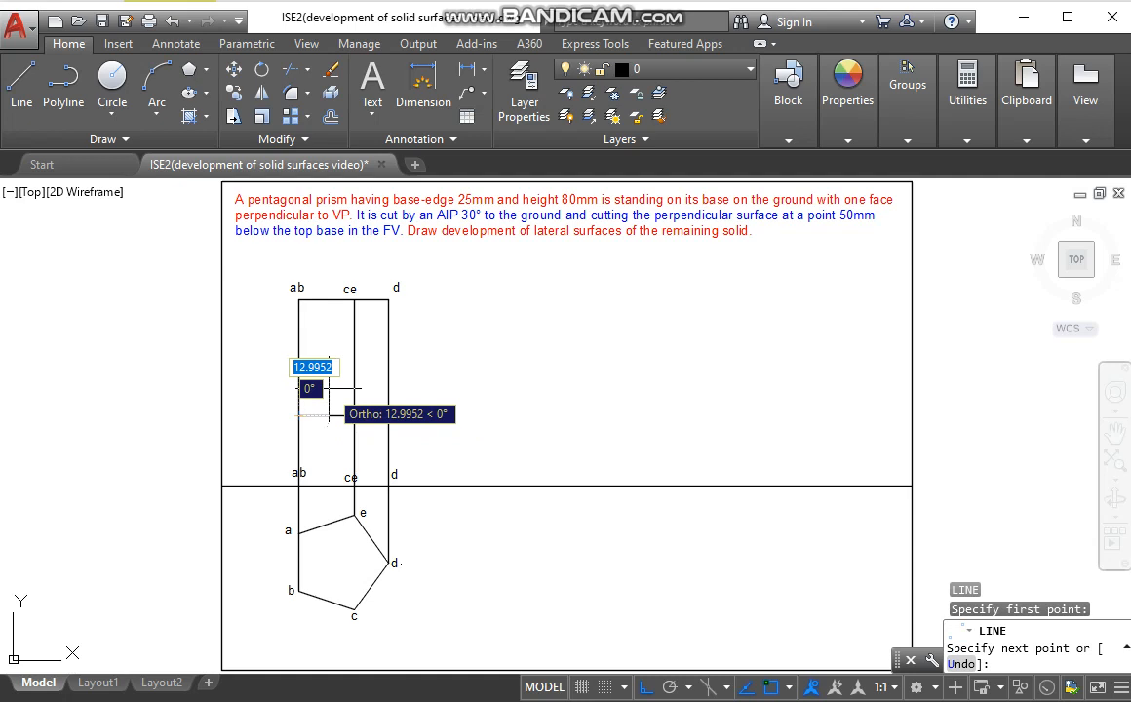
{"action": "type", "text": "@"}
{"action": "type", "text": "60"}
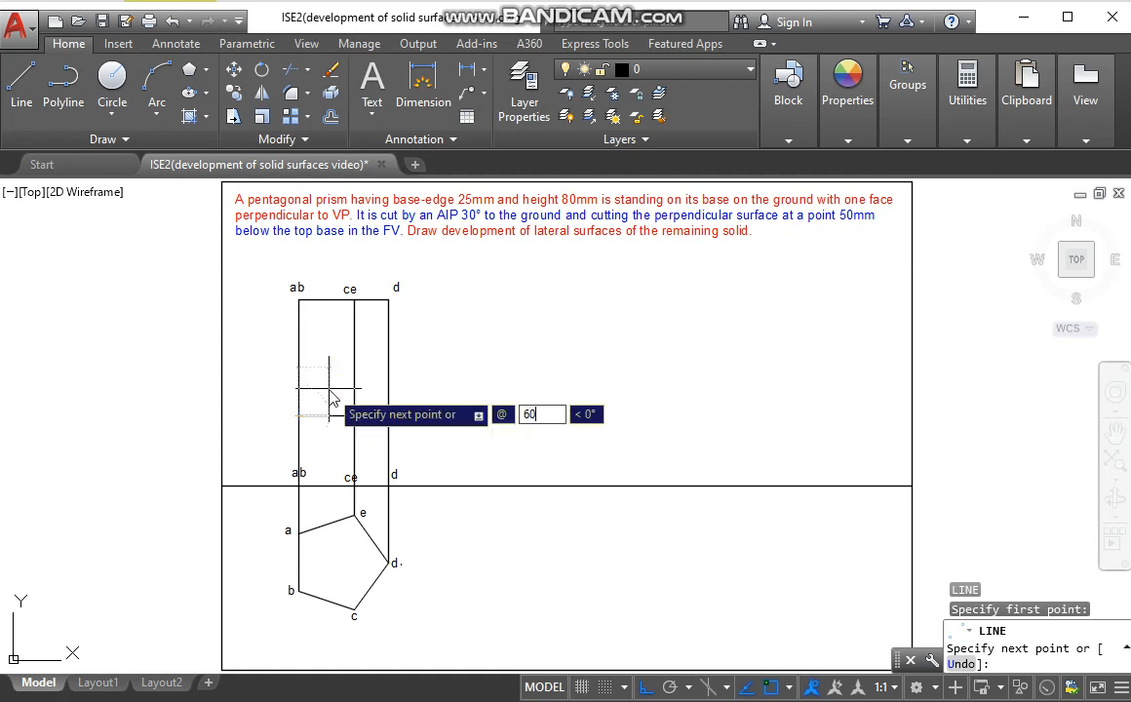
{"action": "key", "text": "Tab"}
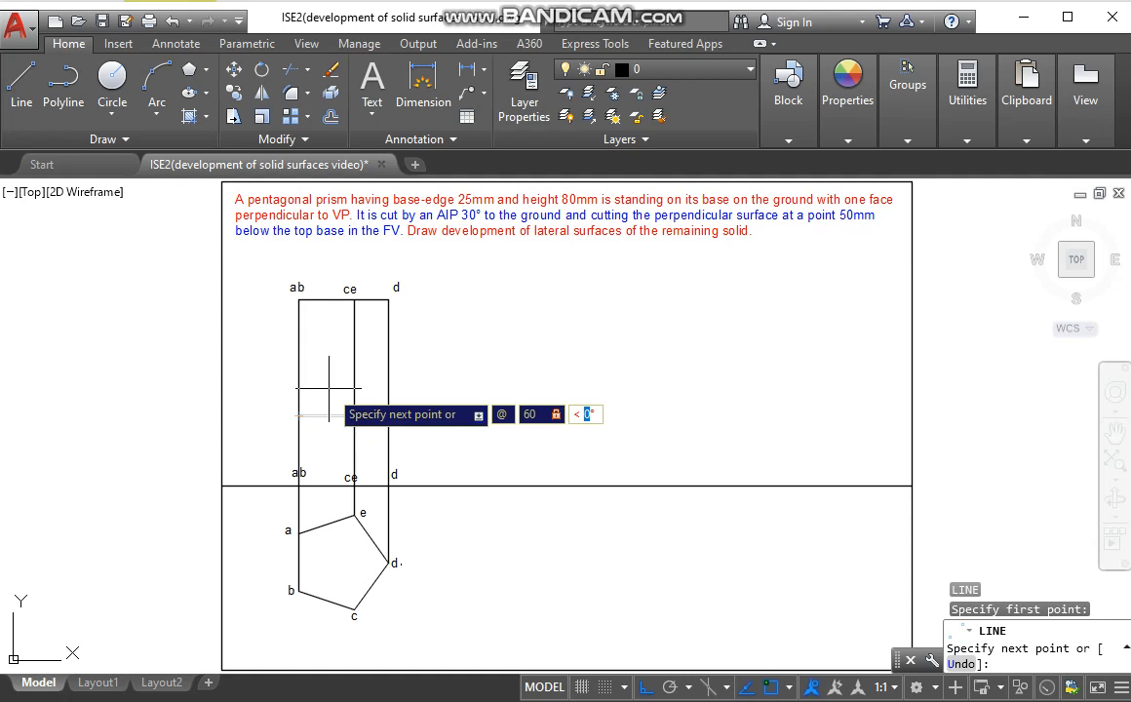
{"action": "type", "text": "30"}
{"action": "key", "text": "Return"}
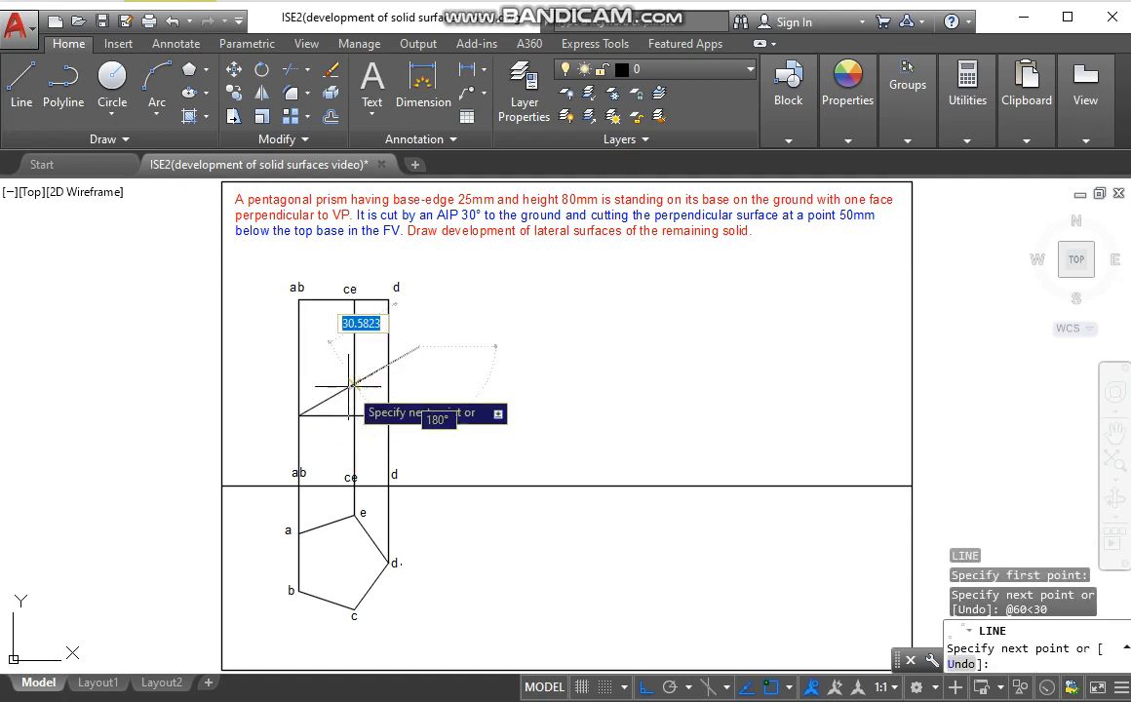
{"action": "key", "text": "Escape"}
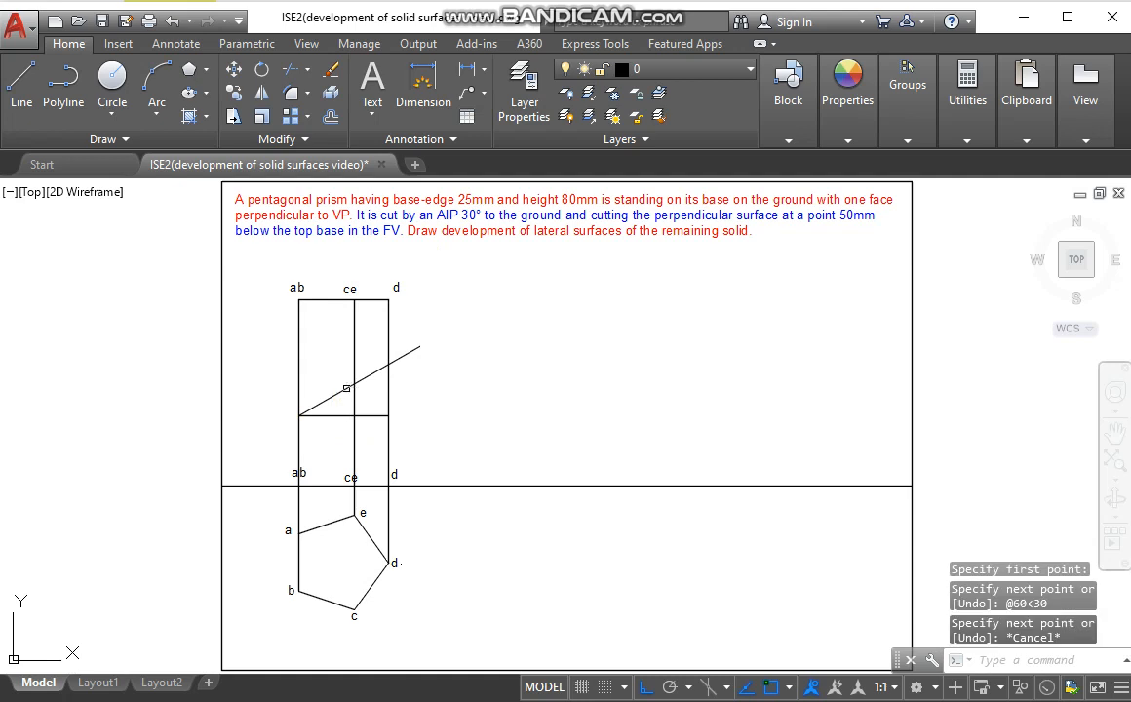
Step: Extend the inclined cutting line beyond edge ab to the drawing frame and delete the horizontal offset line
{"action": "type", "text": "ex"}
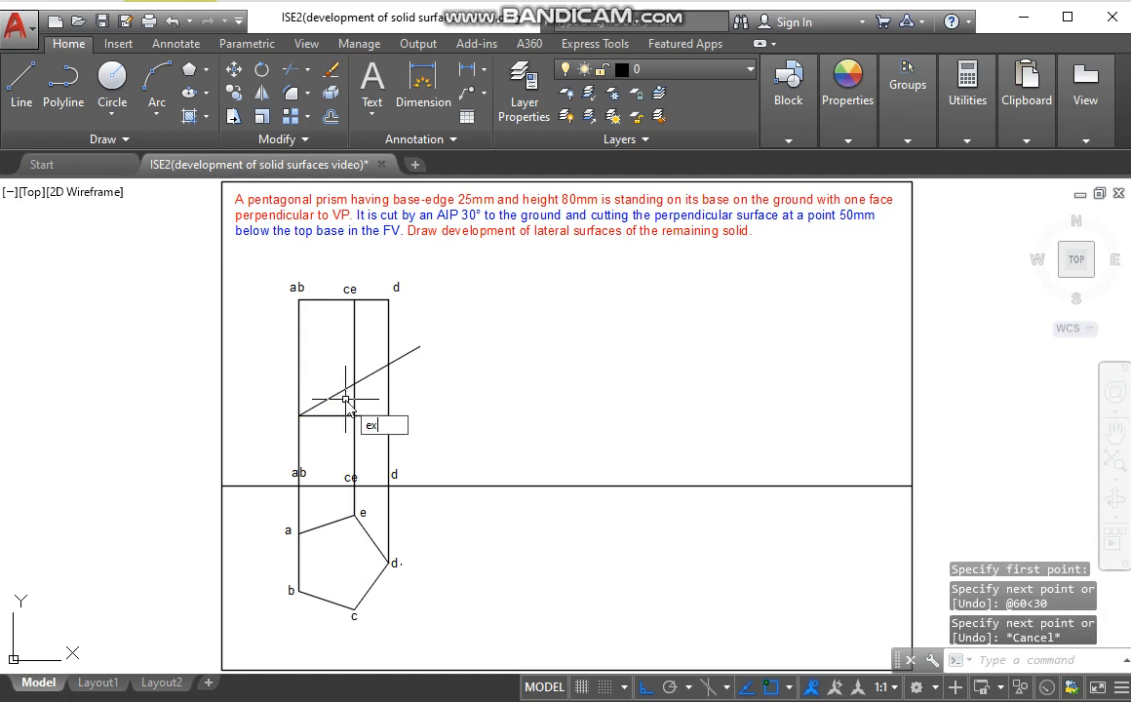
{"action": "key", "text": "Return"}
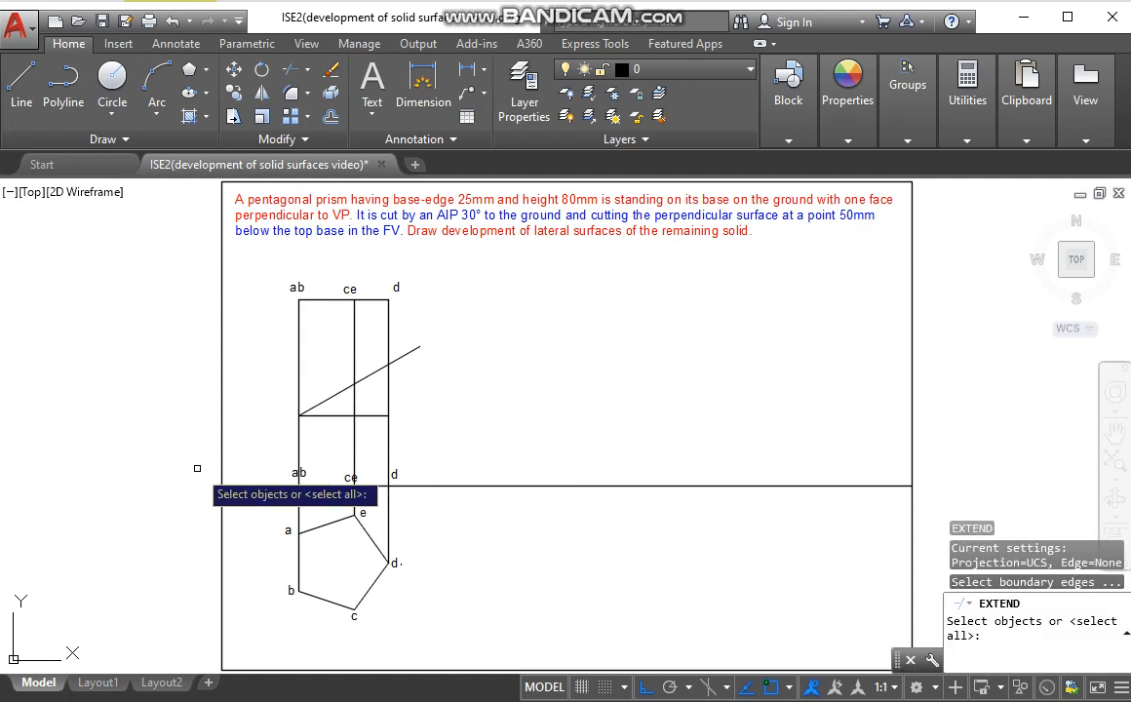
{"action": "left_click", "coordinate": [224, 456]}
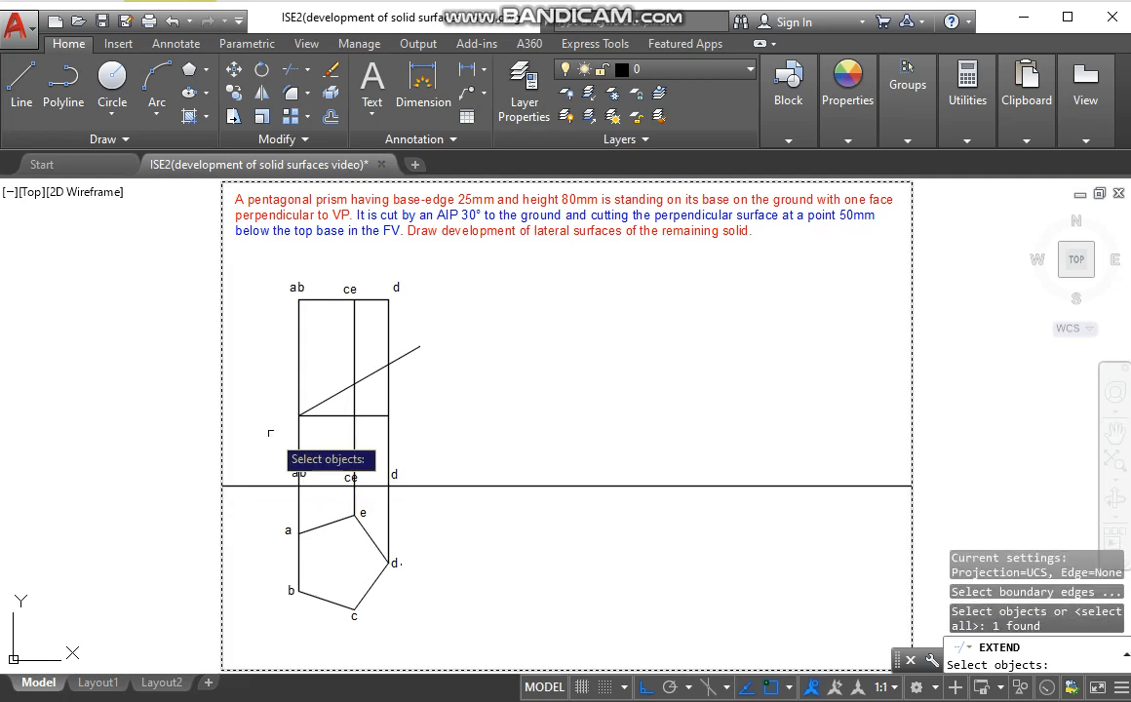
{"action": "key", "text": "Return"}
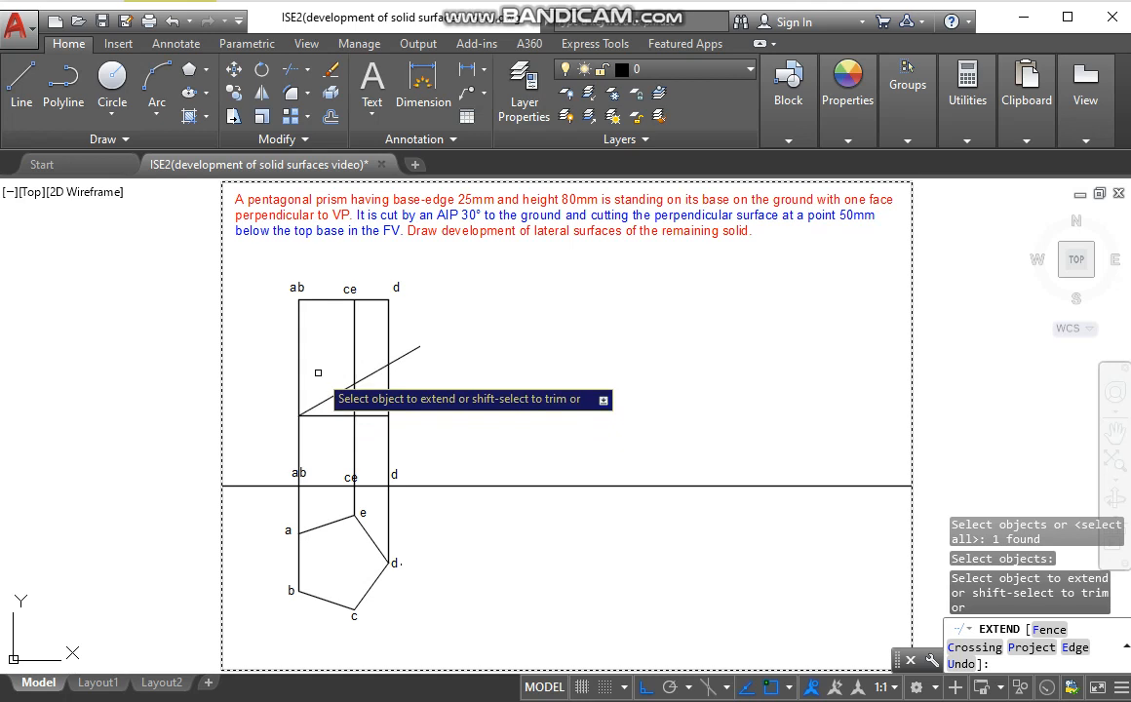
{"action": "left_click", "coordinate": [321, 403]}
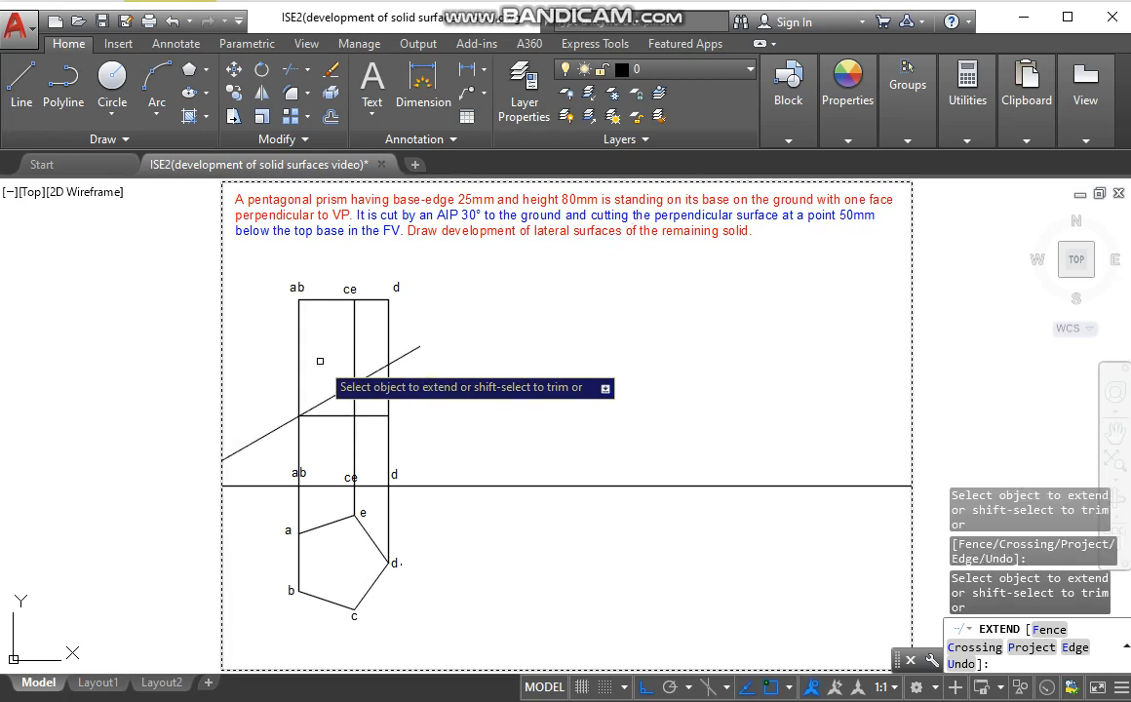
{"action": "key", "text": "Escape"}
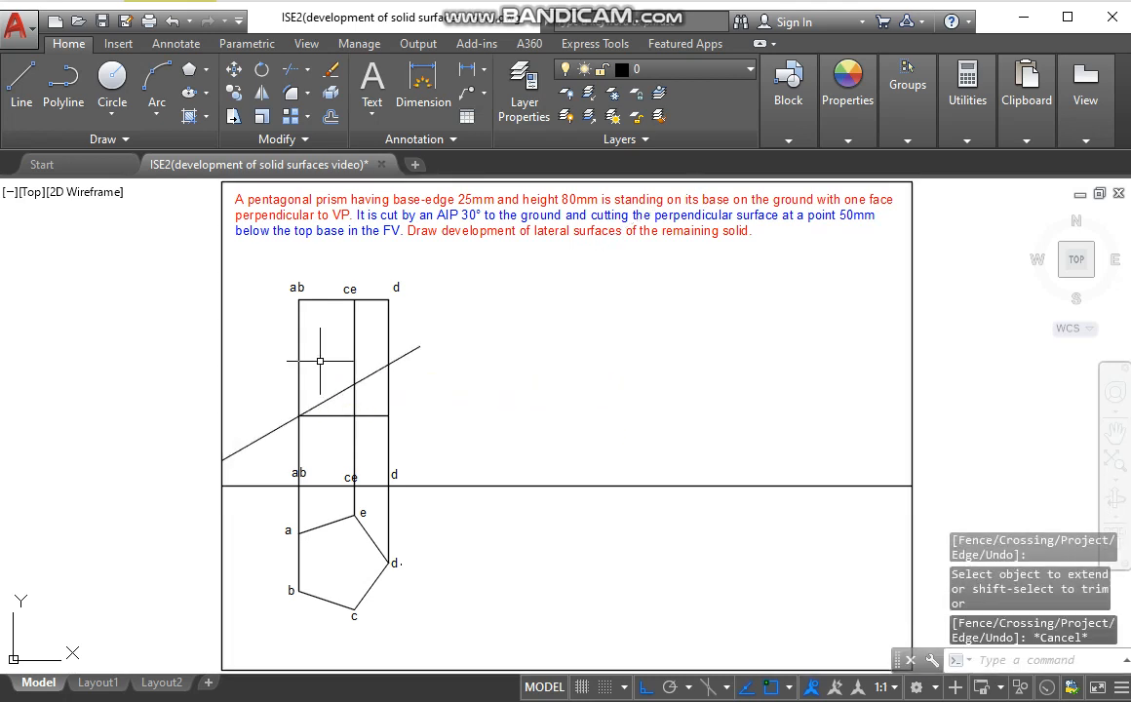
{"action": "left_click", "coordinate": [335, 416]}
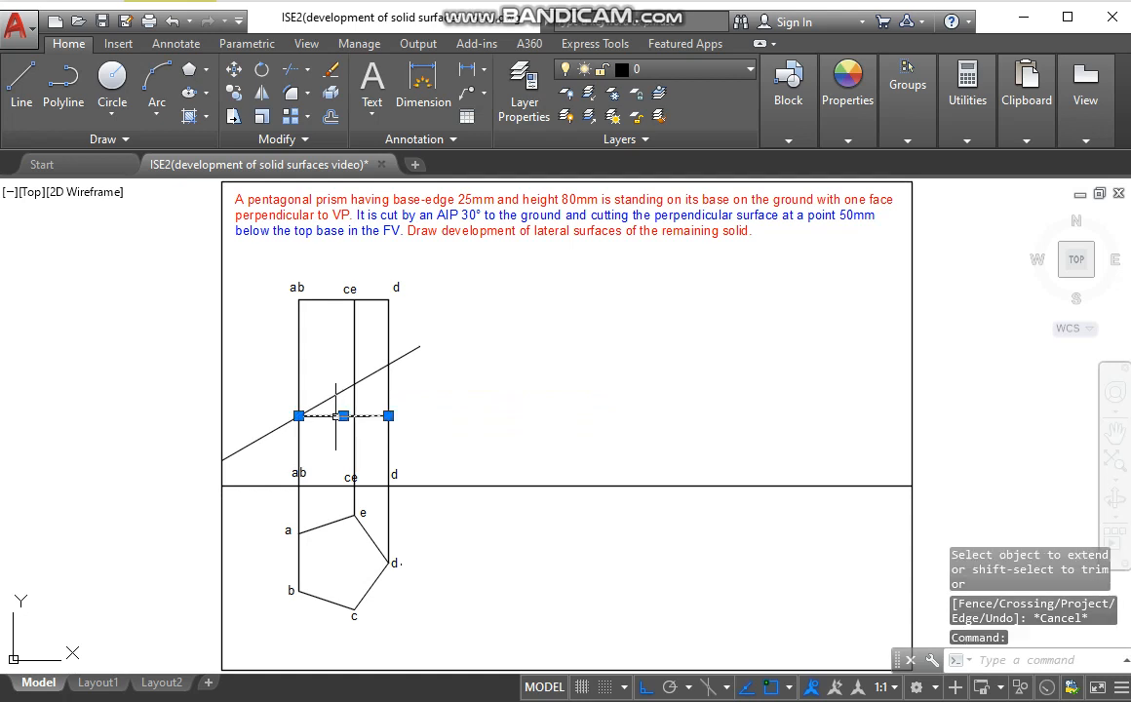
{"action": "key", "text": "Delete"}
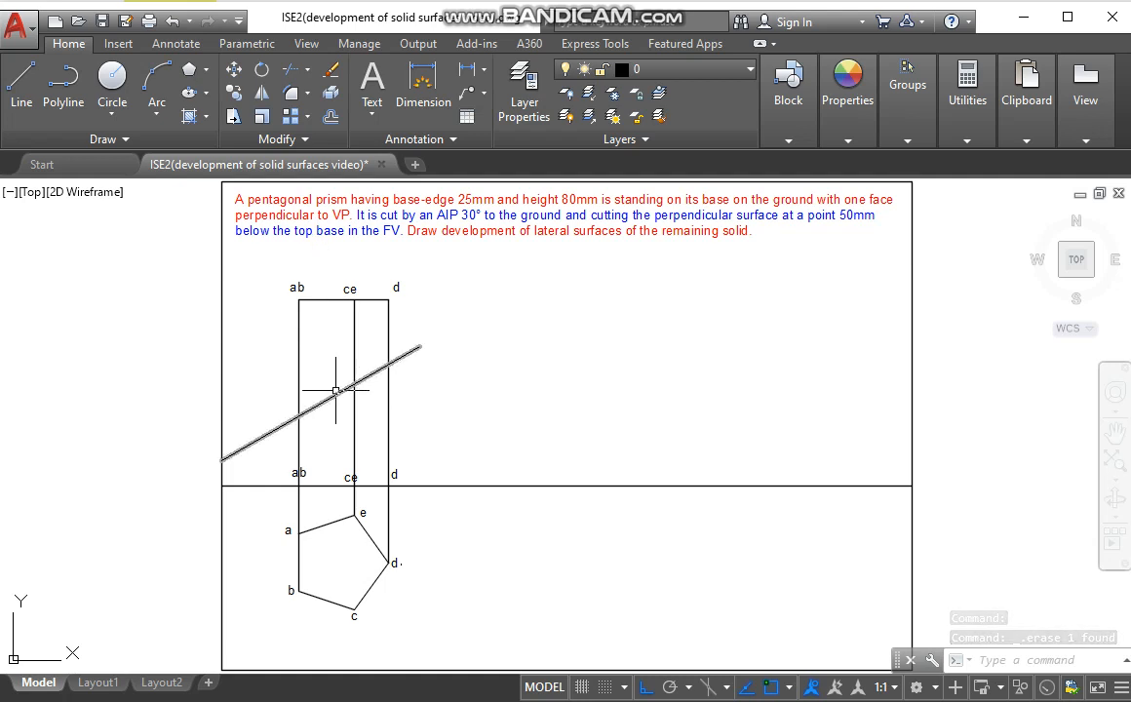
Step: Set the linetype of the inclined cutting line across the front view to PHANTOM
{"action": "mouse_move", "coordinate": [336, 391]}
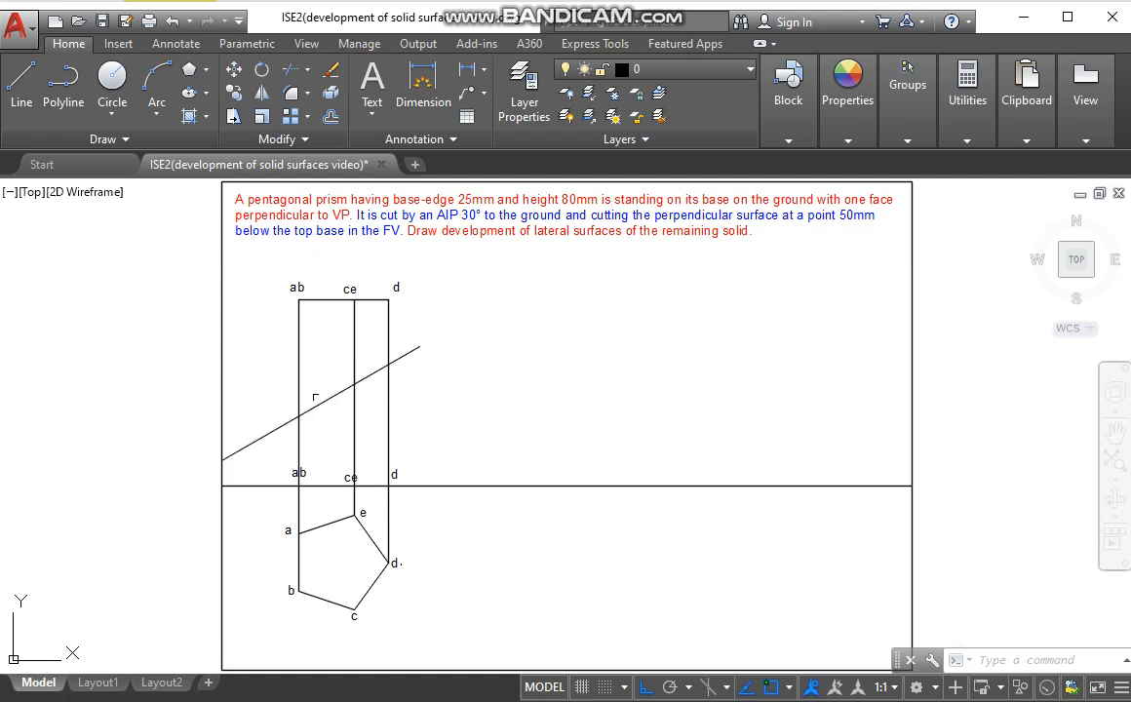
{"action": "left_click", "coordinate": [322, 401]}
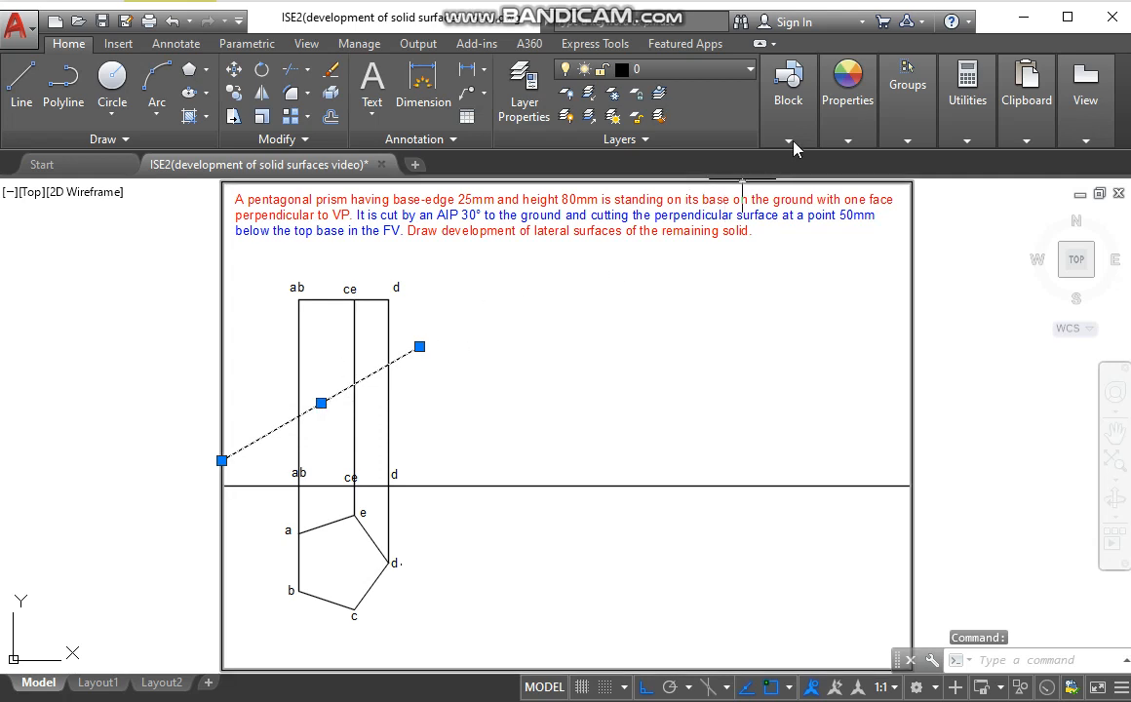
{"action": "left_click", "coordinate": [844, 107]}
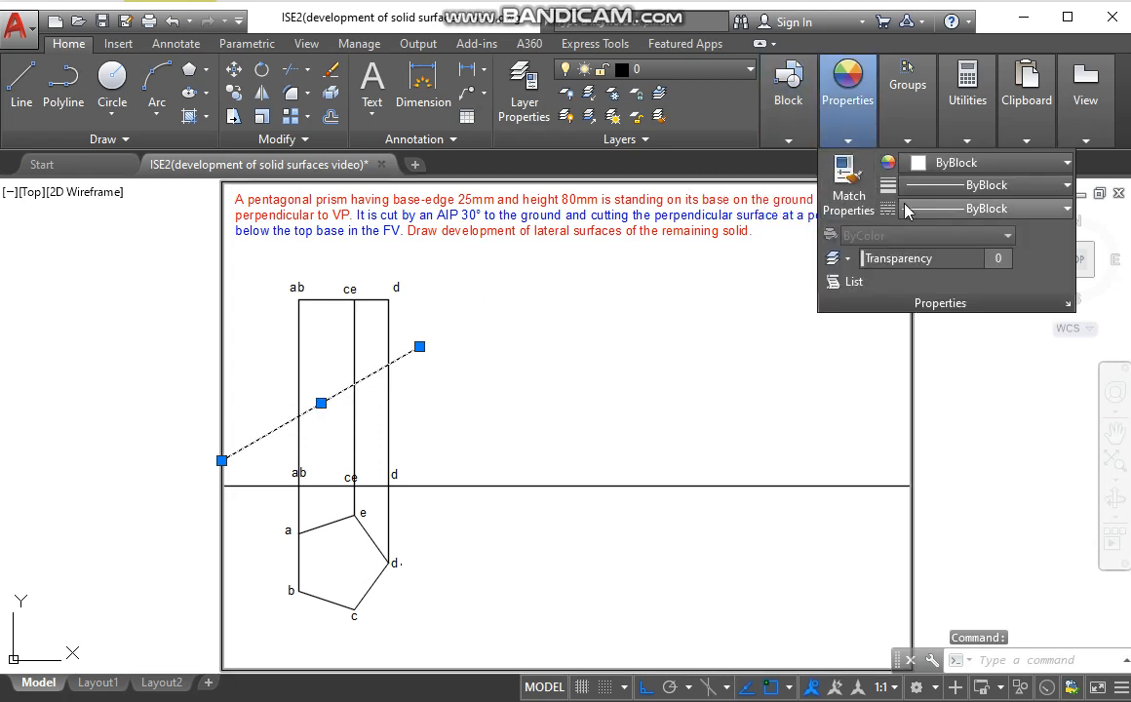
{"action": "left_click", "coordinate": [975, 208]}
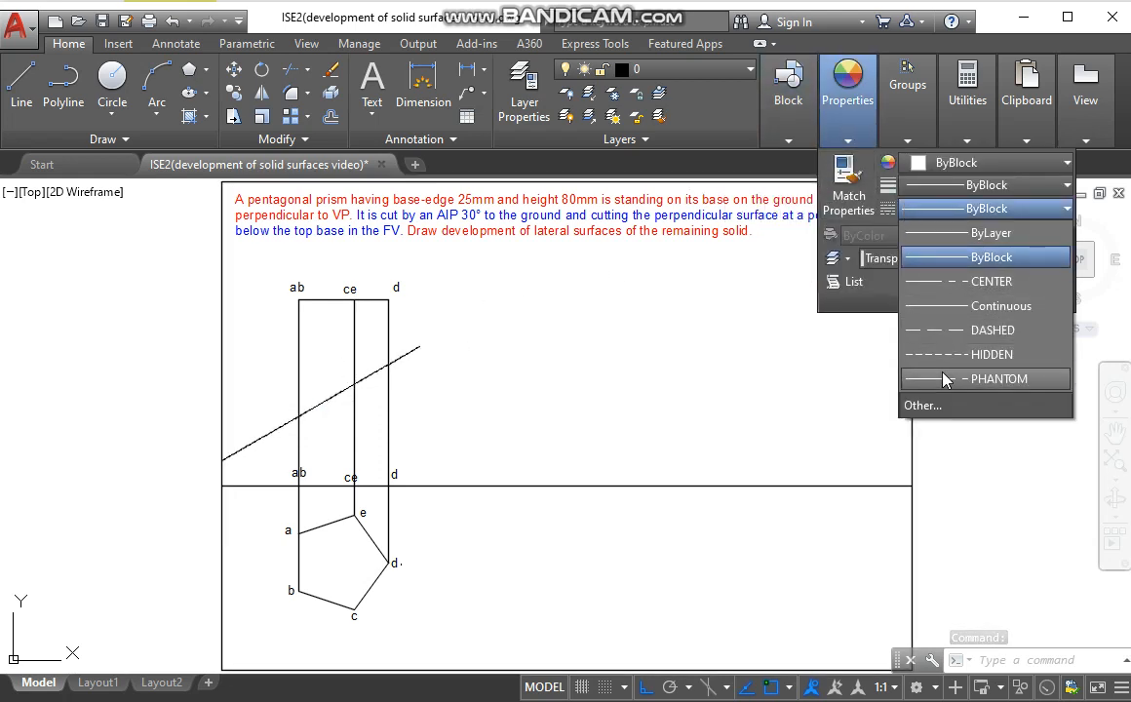
{"action": "left_click", "coordinate": [943, 379]}
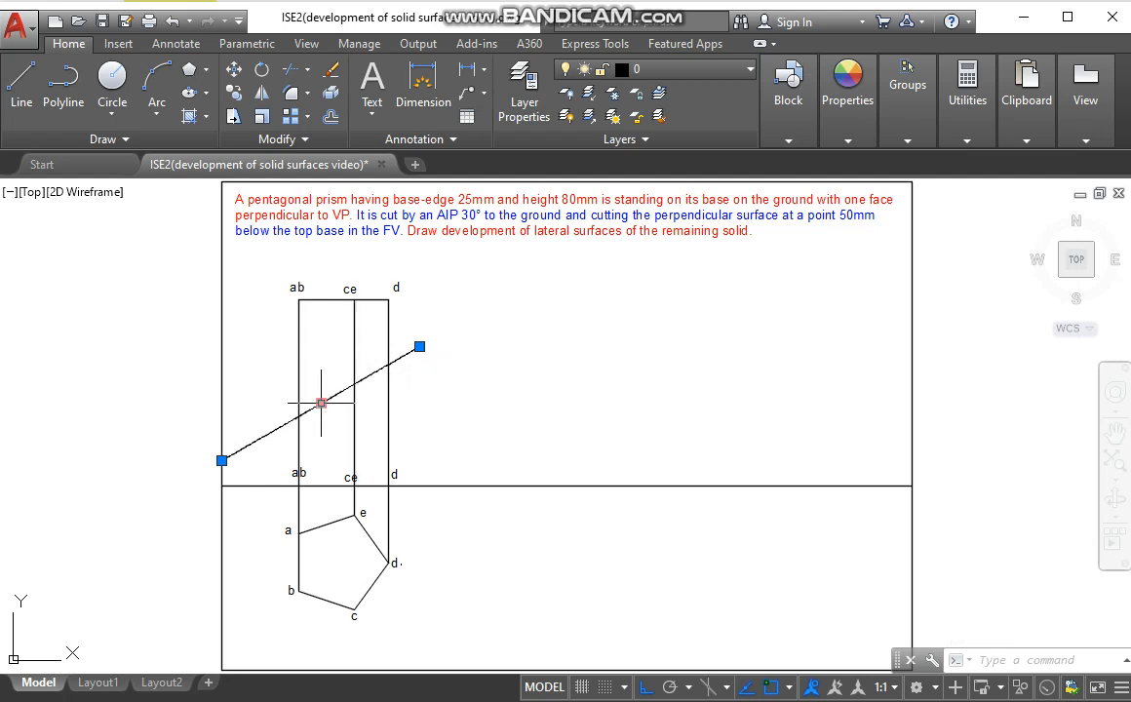
Step: Set the inclined cutting line's linetype scale to 5 in its properties and deselect the line
{"action": "right_click", "coordinate": [321, 403]}
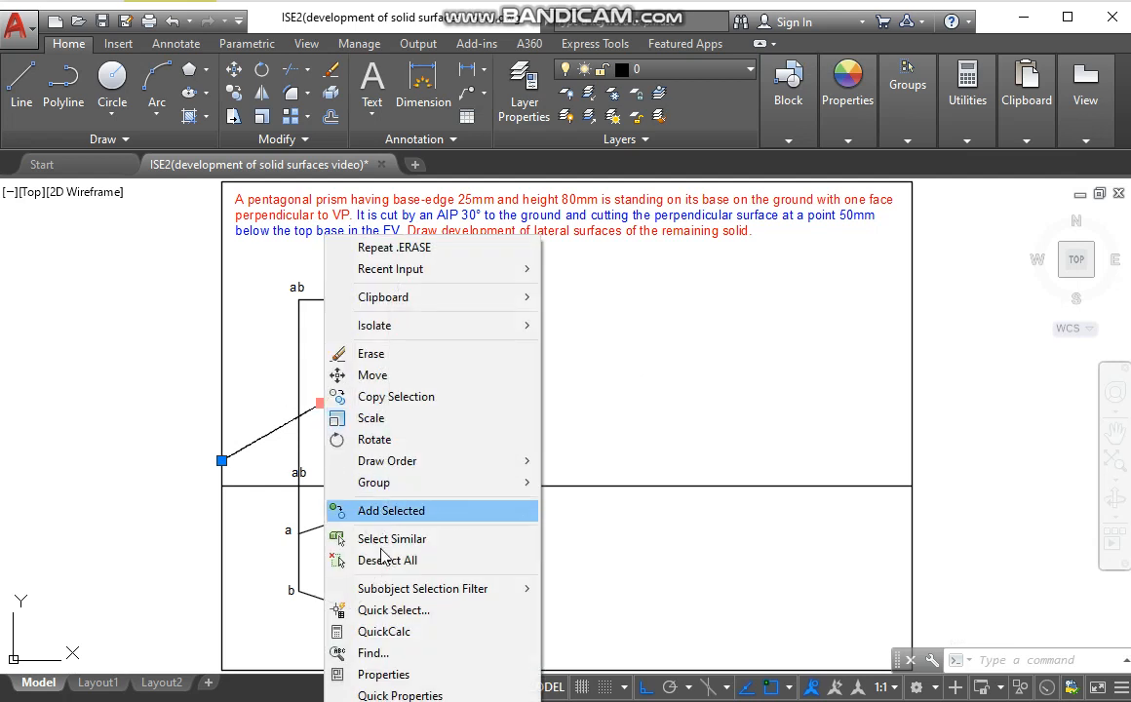
{"action": "left_click", "coordinate": [383, 674]}
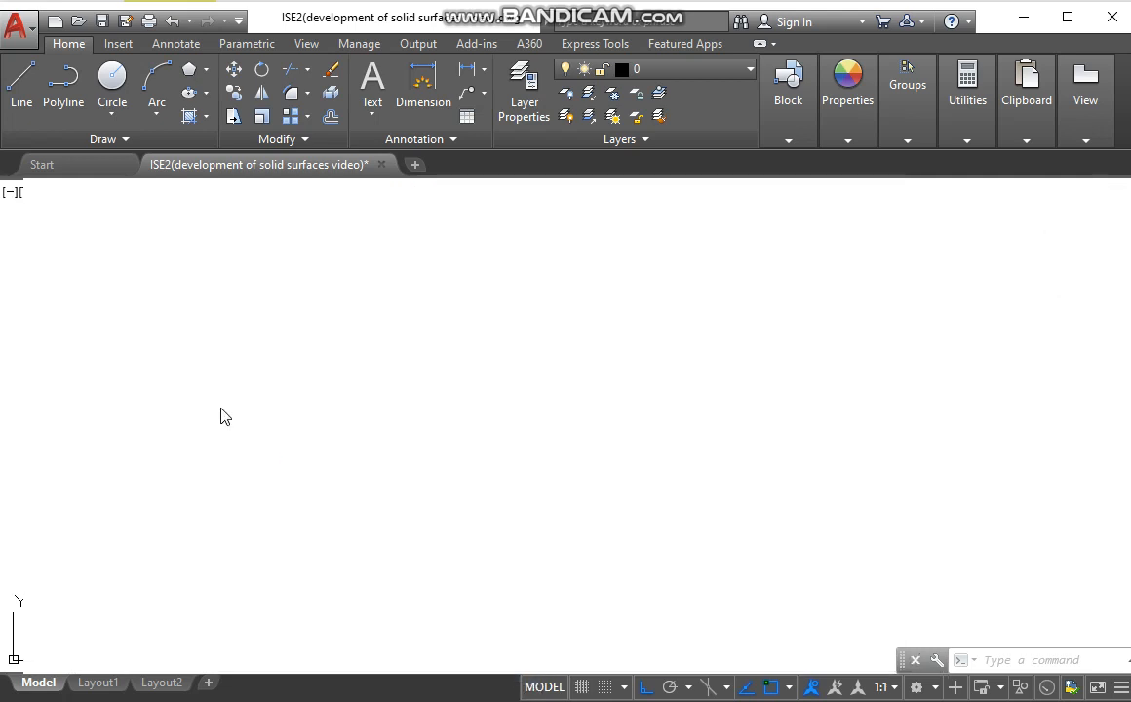
{"action": "left_click", "coordinate": [158, 304]}
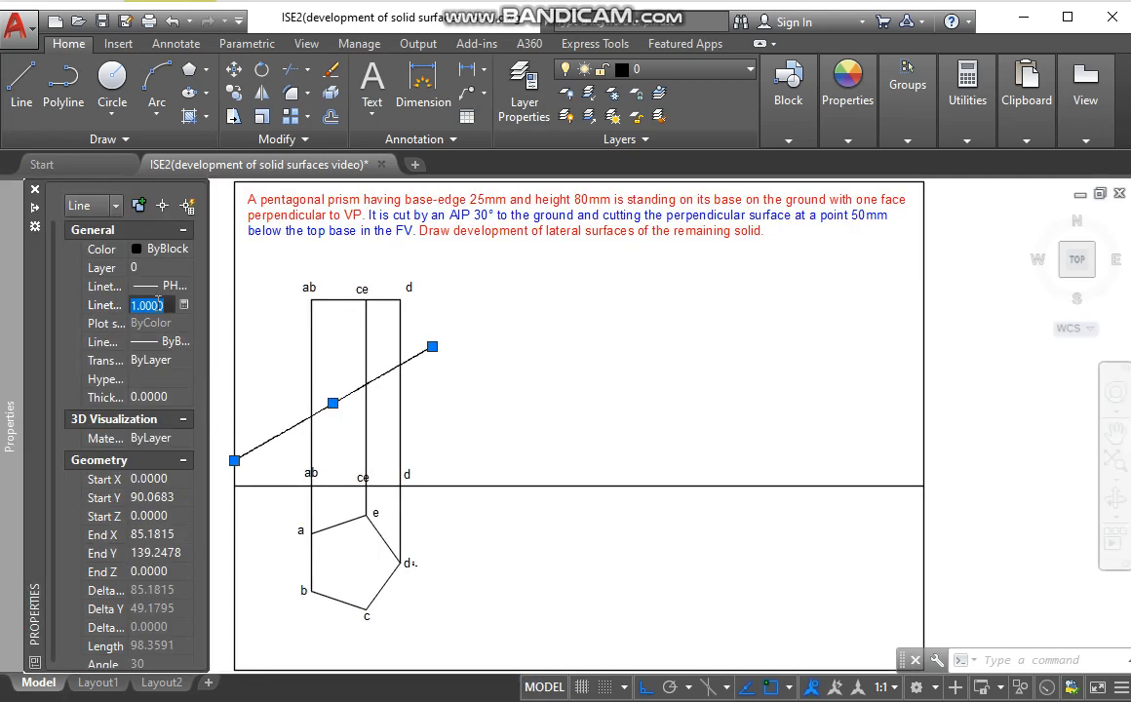
{"action": "type", "text": "5"}
{"action": "key", "text": "Return"}
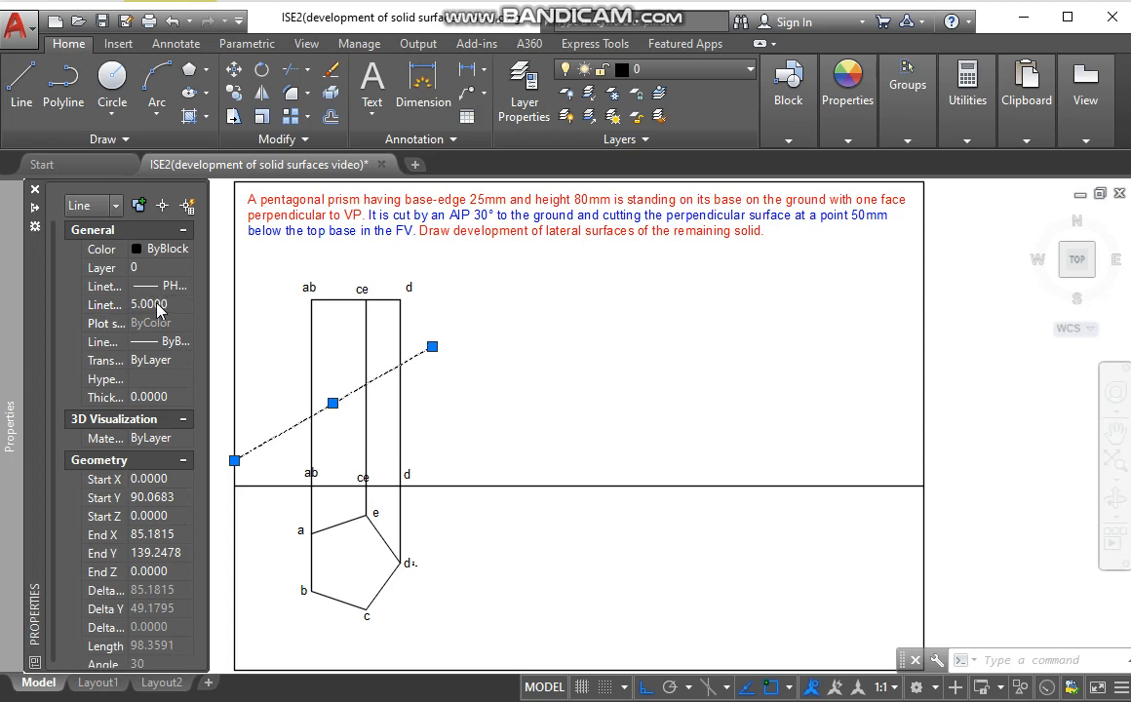
{"action": "left_click", "coordinate": [35, 189]}
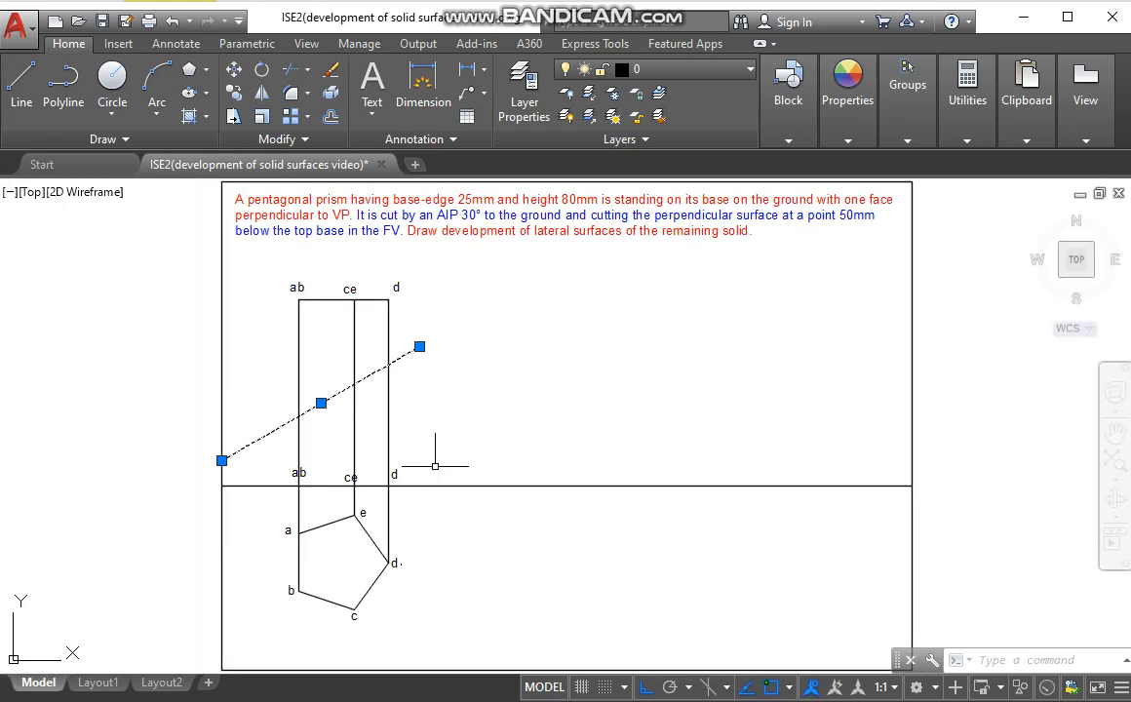
{"action": "key", "text": "Escape"}
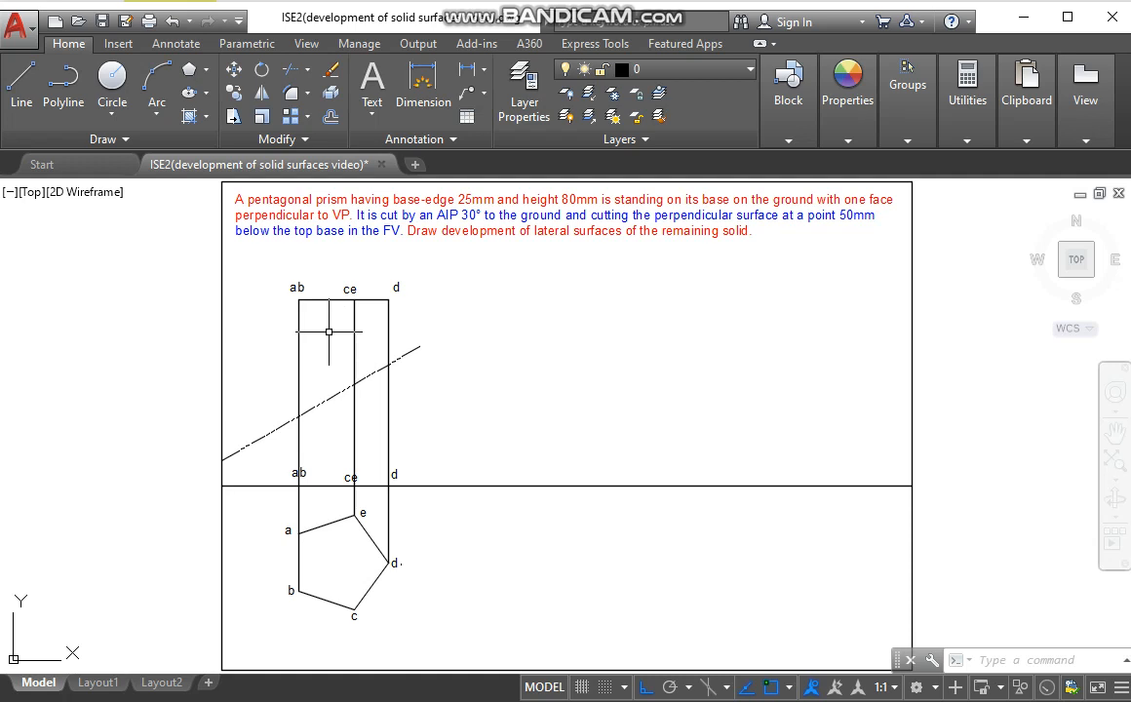
Step: Place points where the cutting line crosses the front view's vertical edges ab, ce and d
{"action": "type", "text": "PO"}
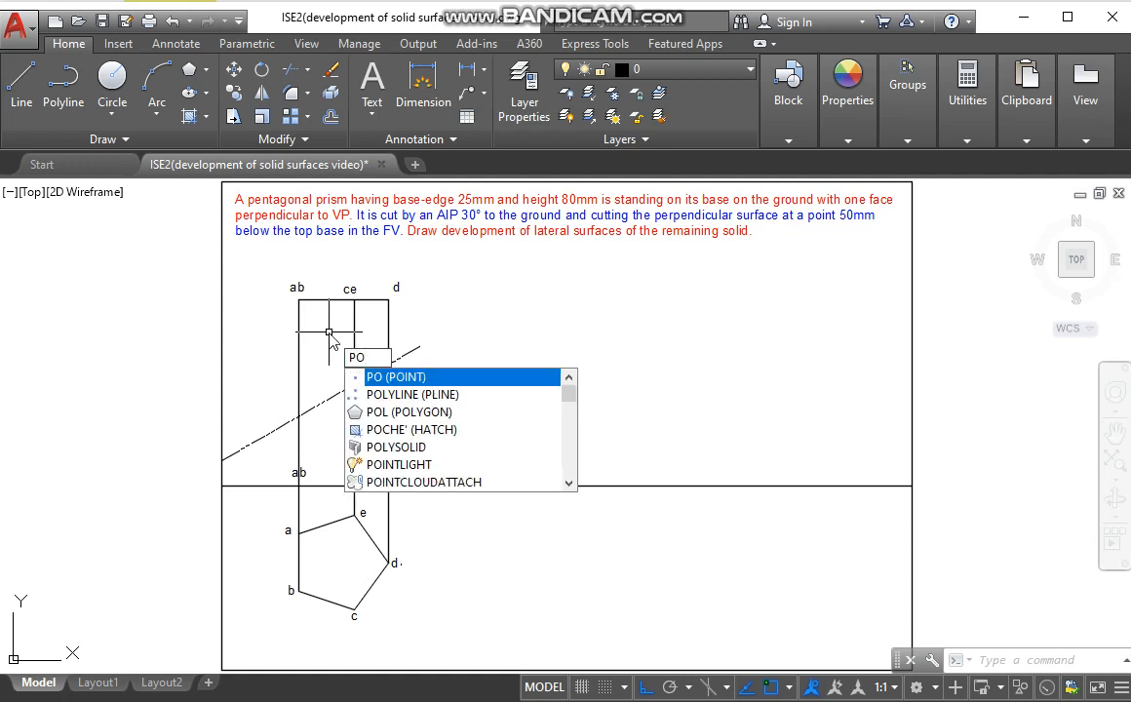
{"action": "key", "text": "Return"}
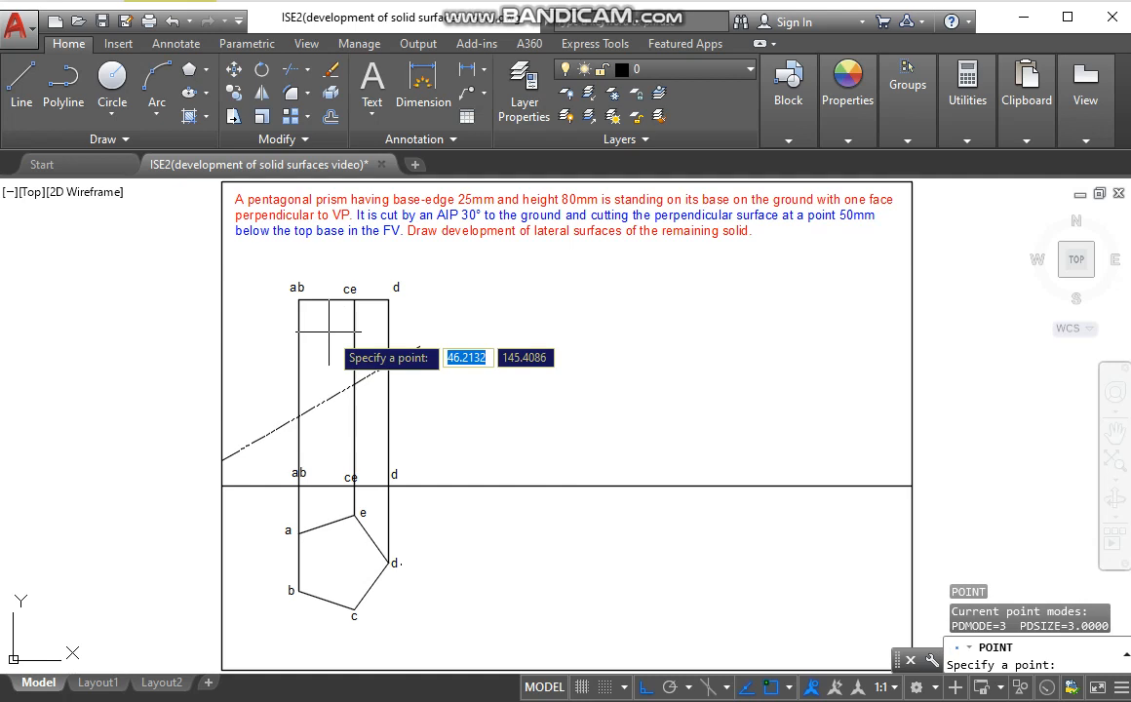
{"action": "left_click", "coordinate": [298, 416]}
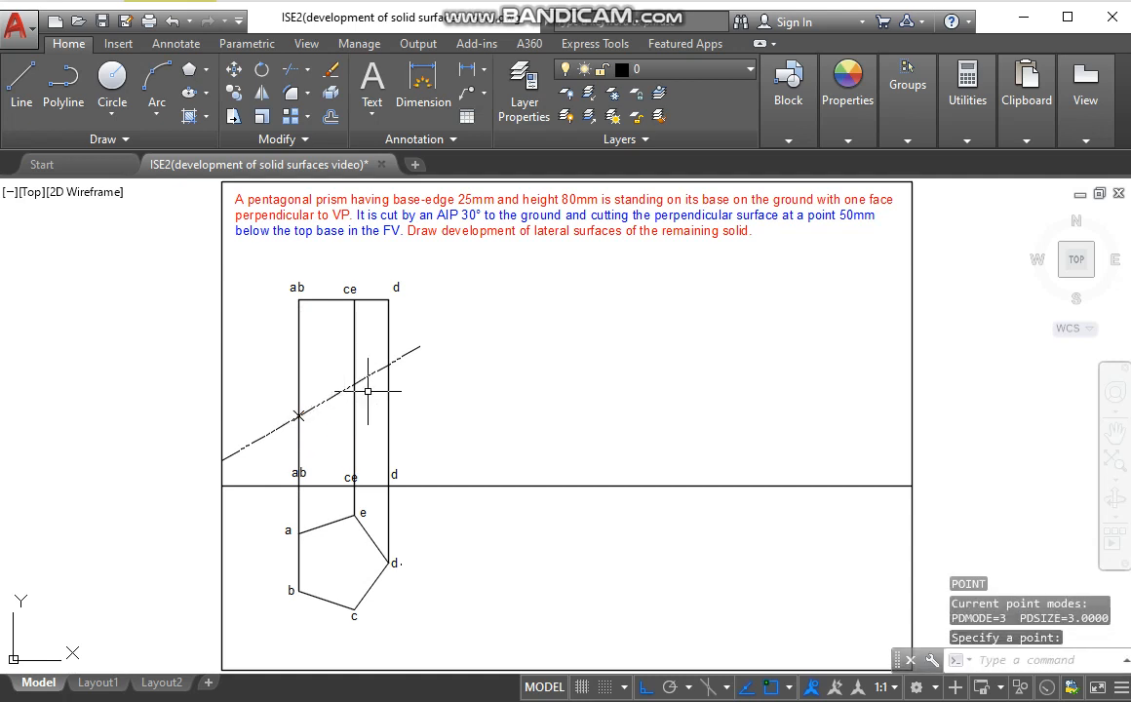
{"action": "key", "text": "Return"}
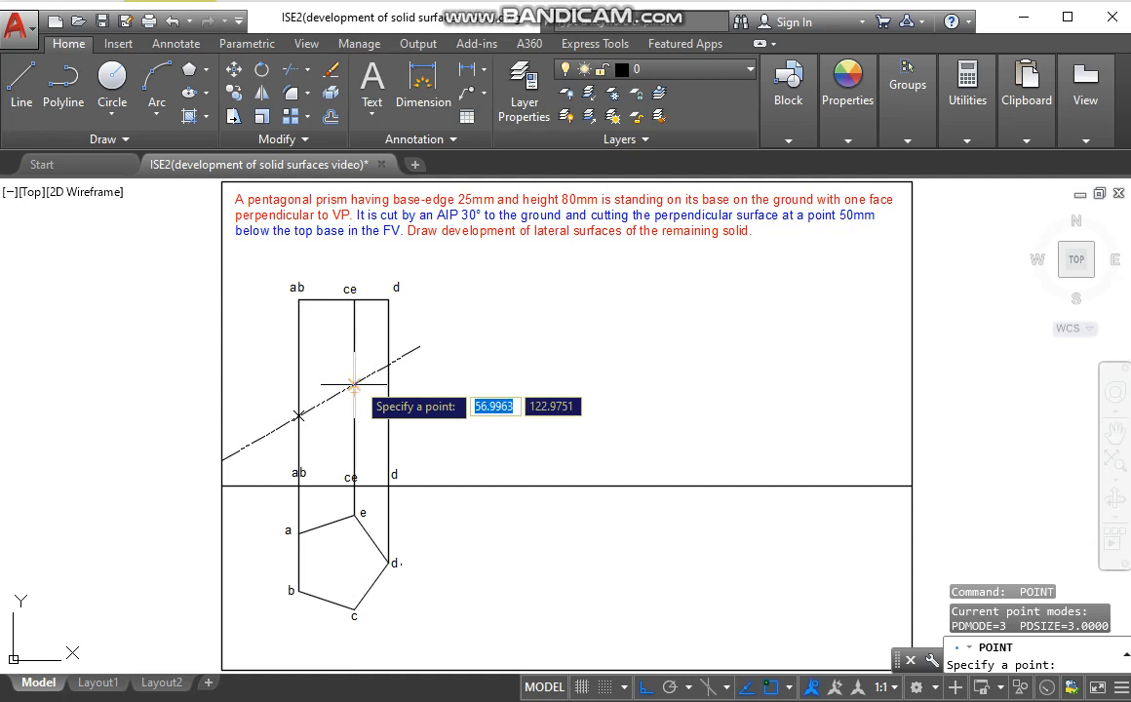
{"action": "left_click", "coordinate": [353, 386]}
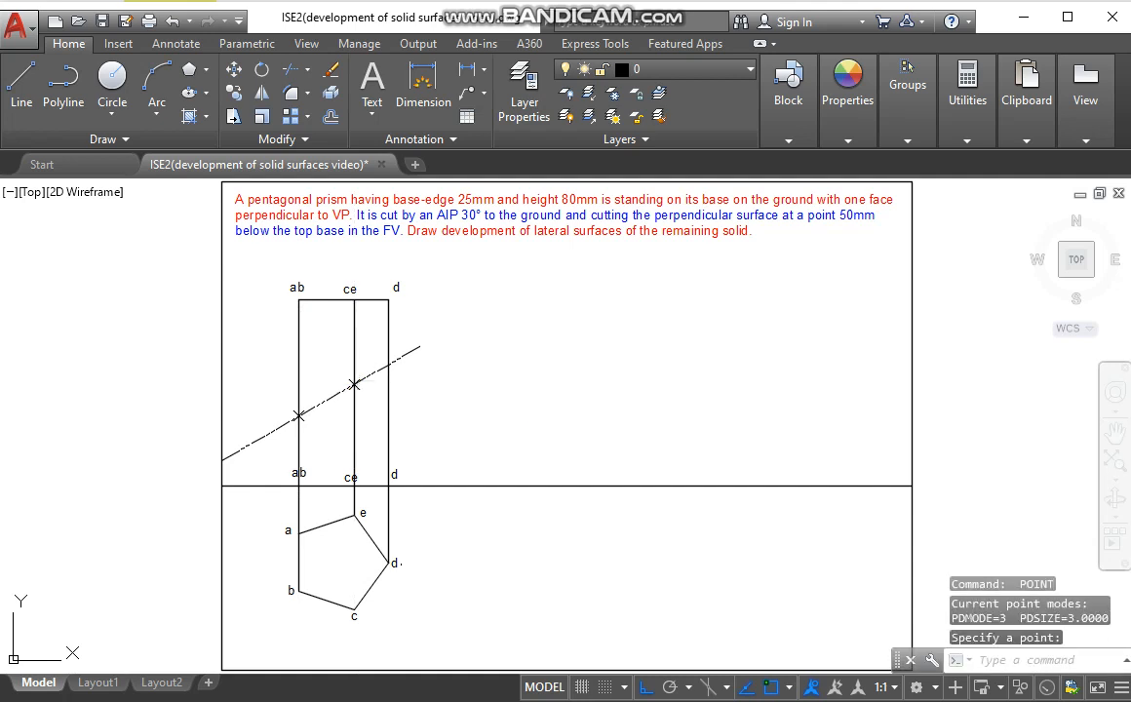
{"action": "key", "text": "Return"}
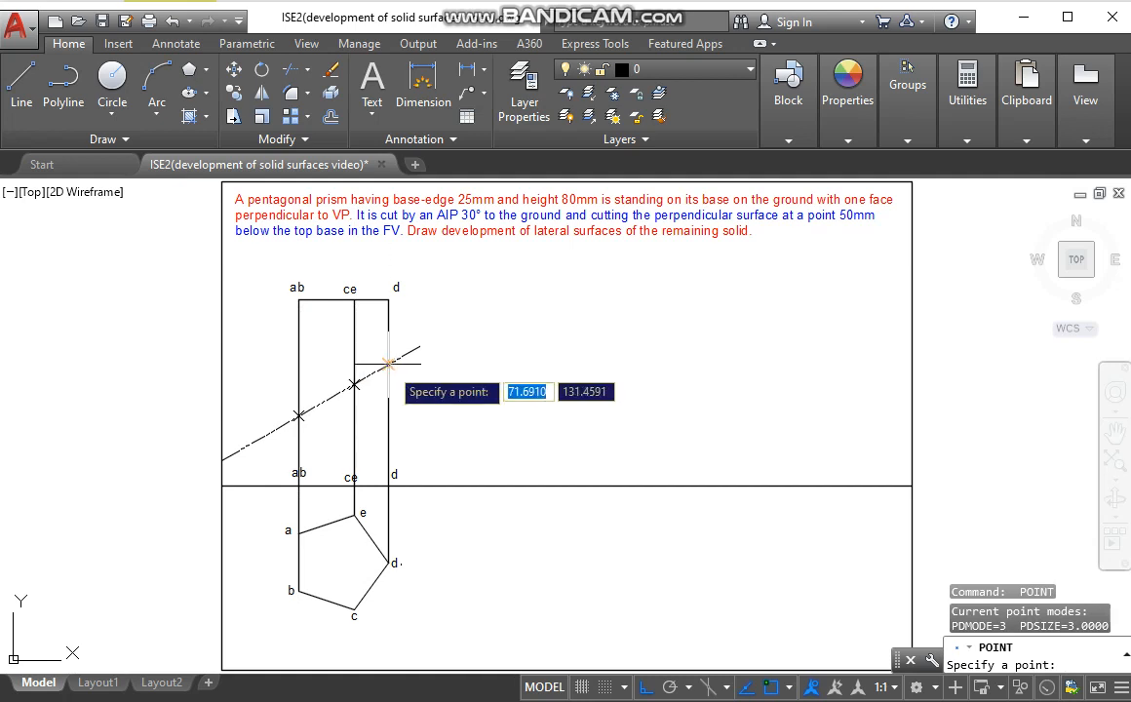
{"action": "left_click", "coordinate": [389, 364]}
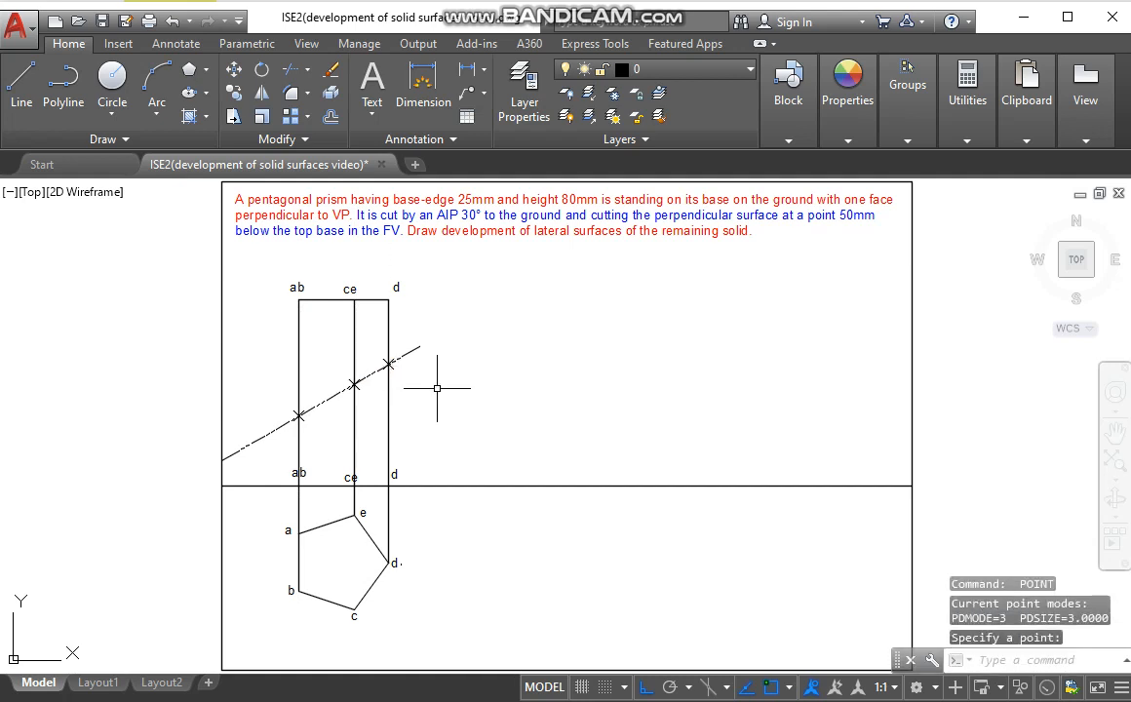
Step: Label the cutting points 12 on edge ab, 3 and 5 on edge ce, and 4 on edge d, using 4-unit-high single-line text
{"action": "type", "text": "dt"}
{"action": "key", "text": "Return"}
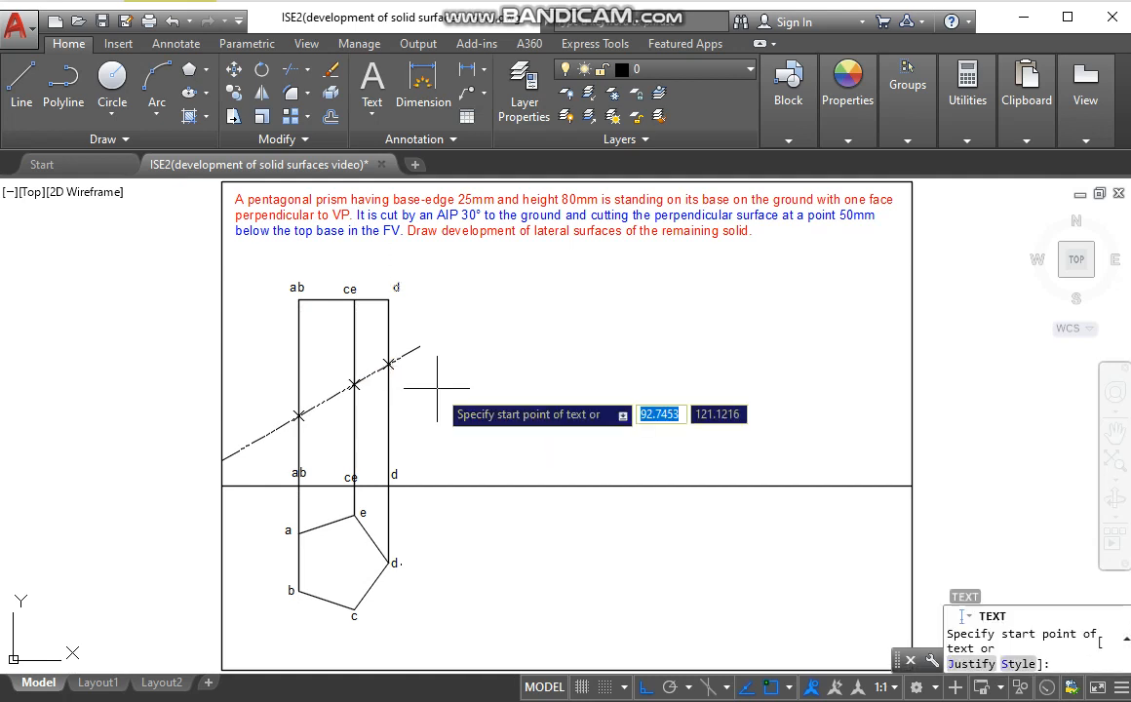
{"action": "left_click", "coordinate": [436, 387]}
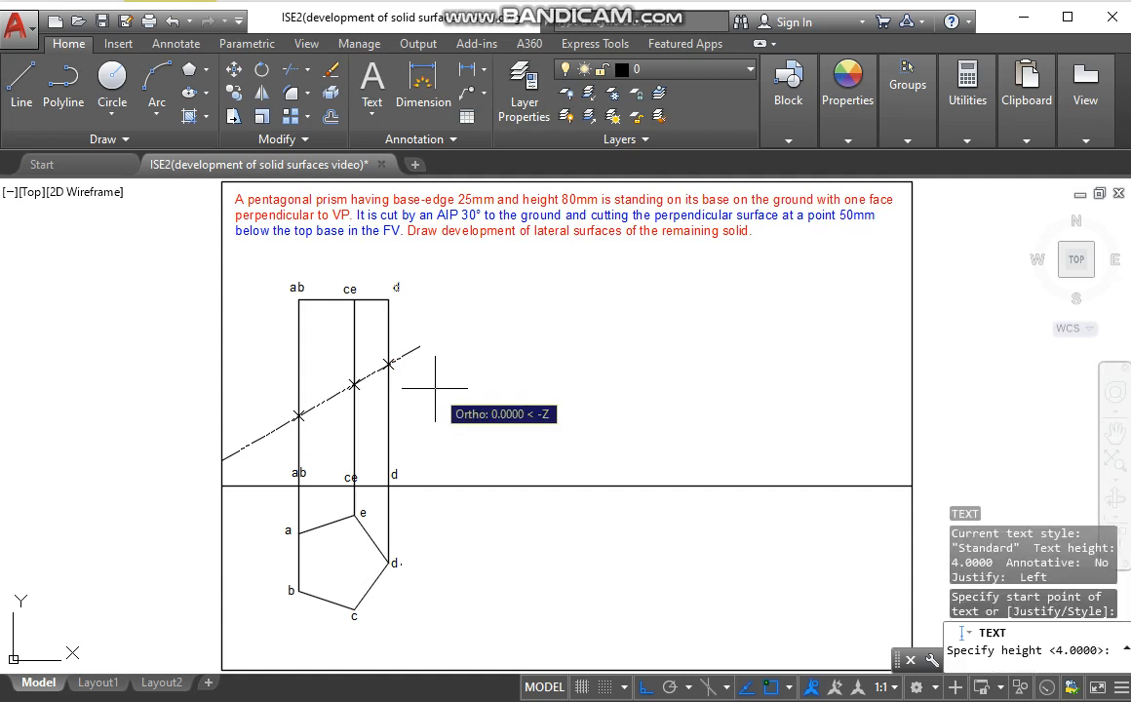
{"action": "key", "text": "Return"}
{"action": "key", "text": "Return"}
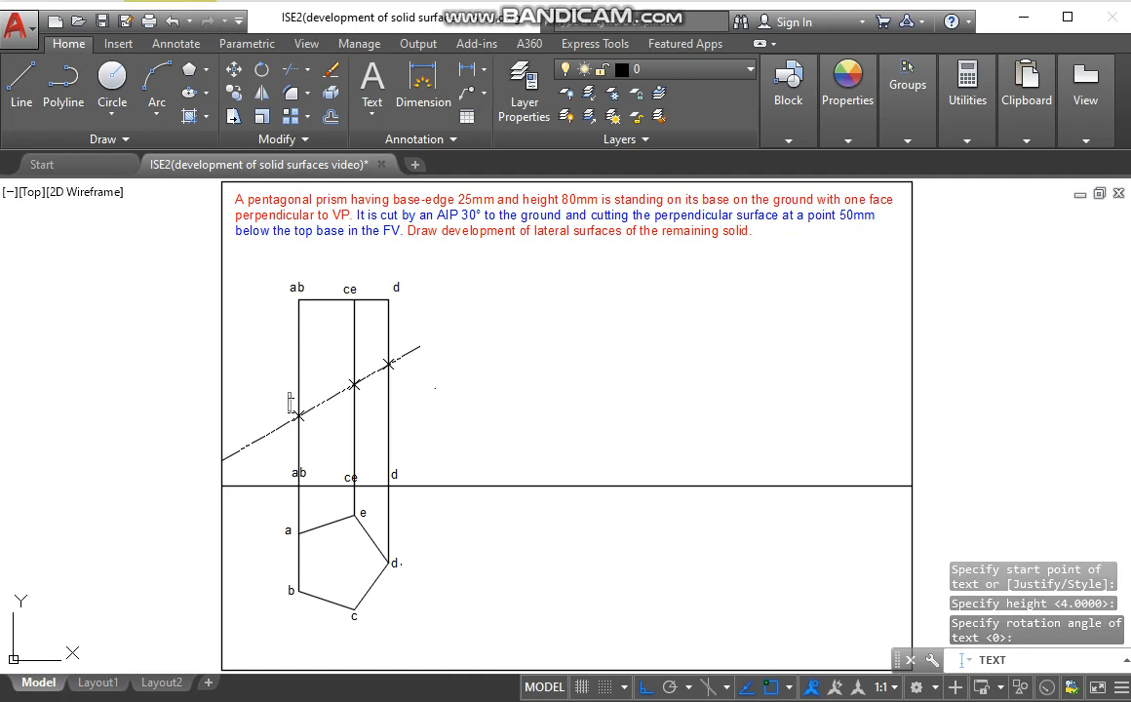
{"action": "type", "text": "12"}
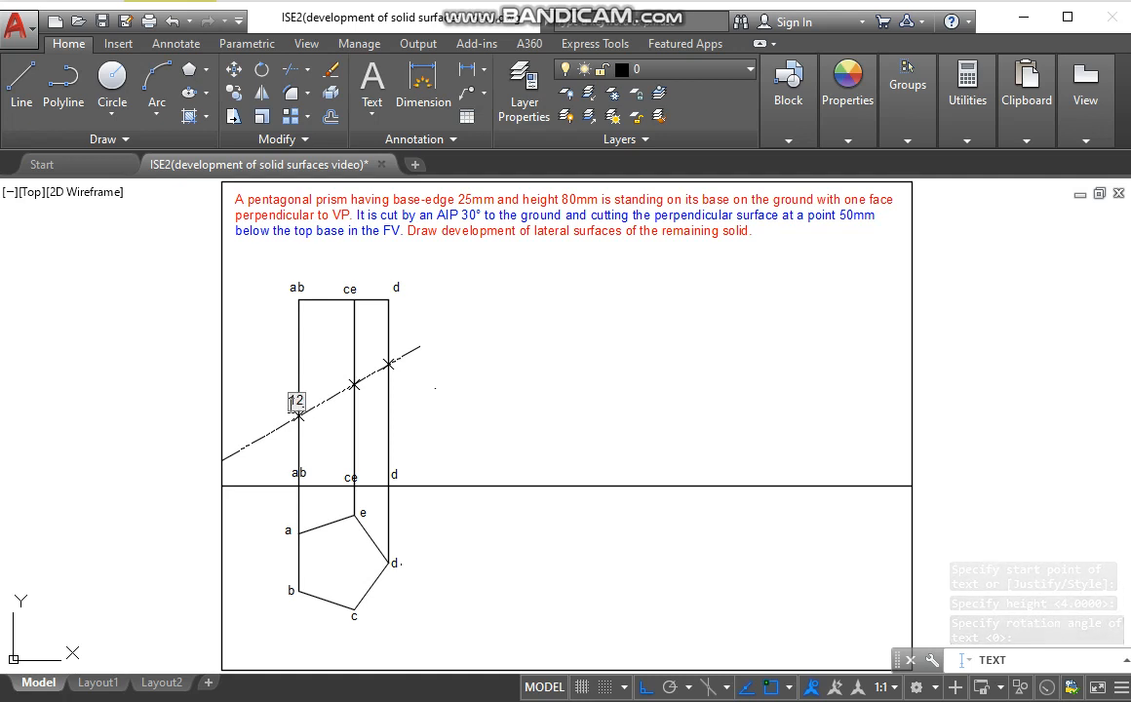
{"action": "left_click", "coordinate": [344, 372]}
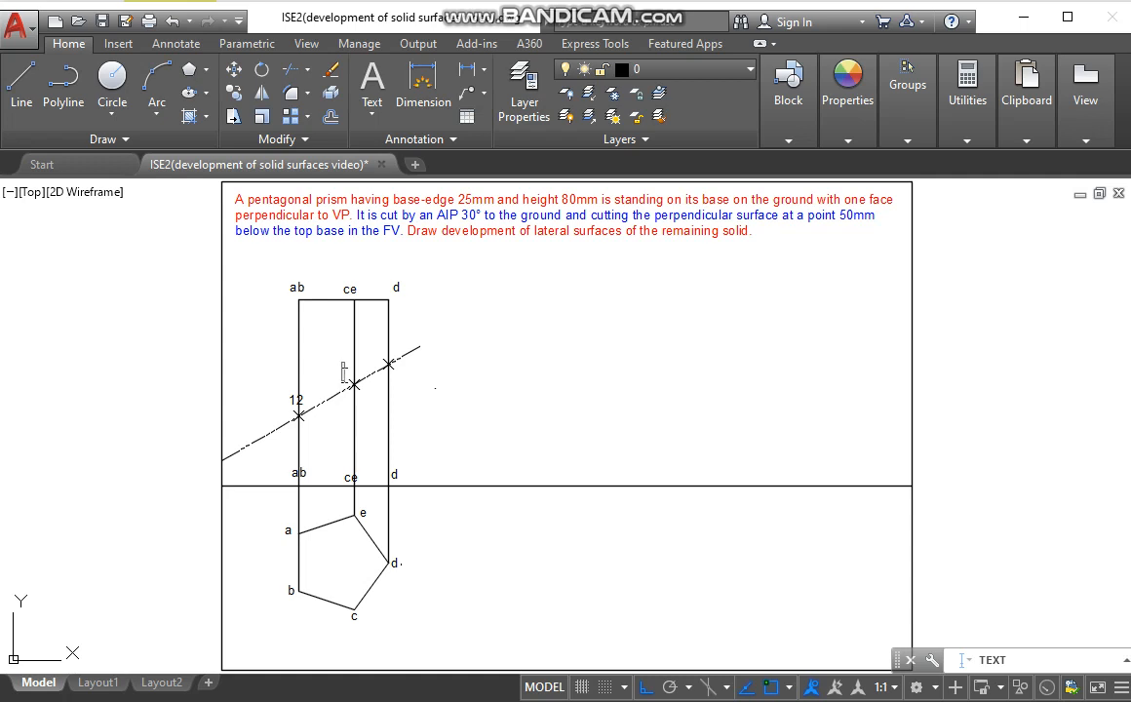
{"action": "type", "text": "3"}
{"action": "left_click", "coordinate": [395, 346]}
{"action": "type", "text": "4"}
{"action": "left_click", "coordinate": [353, 395]}
{"action": "type", "text": "5"}
{"action": "key", "text": "Return"}
{"action": "left_click", "coordinate": [403, 394]}
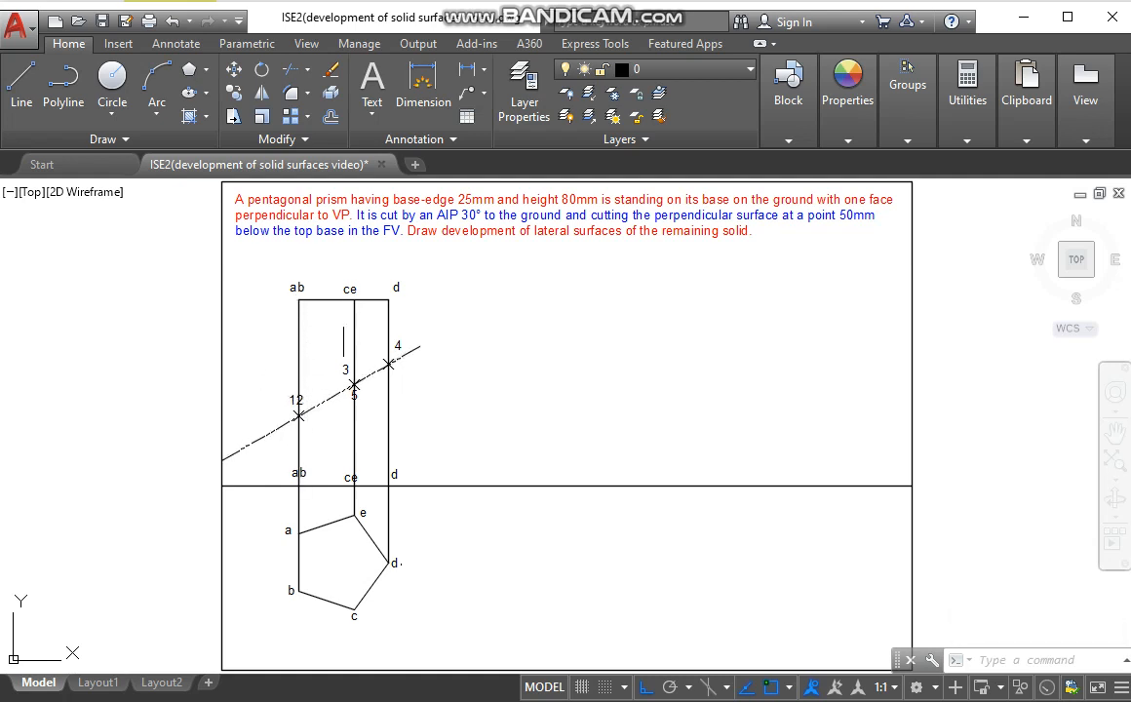
{"action": "left_click", "coordinate": [347, 374]}
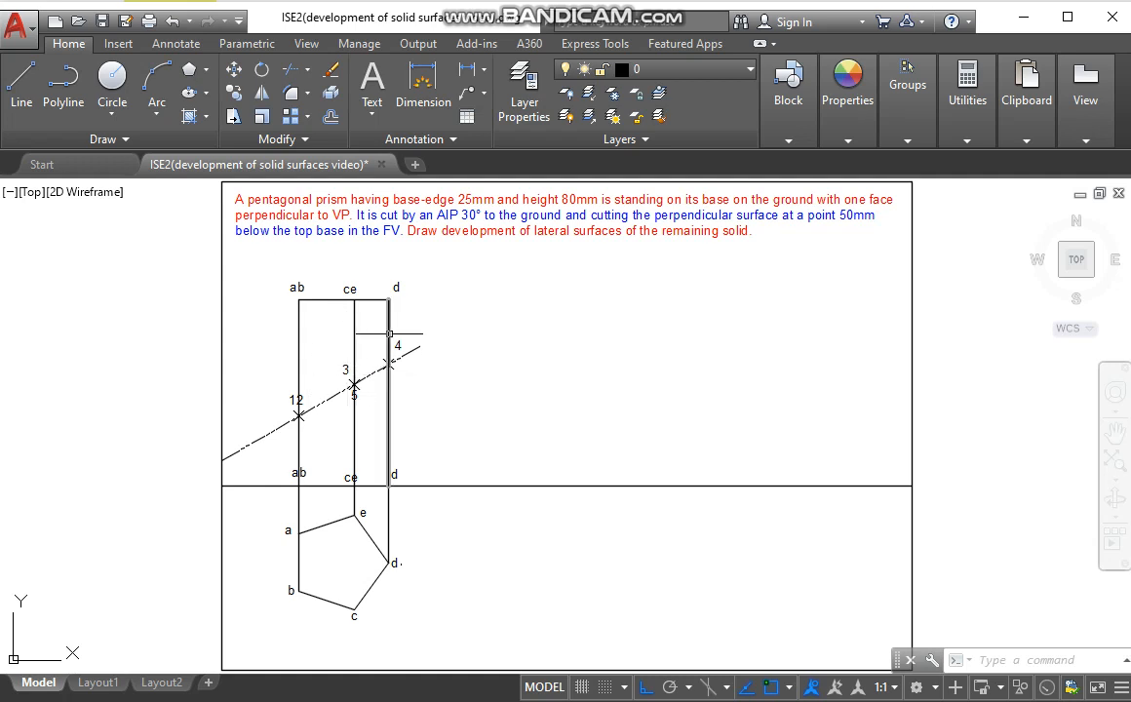
{"action": "left_click", "coordinate": [389, 363]}
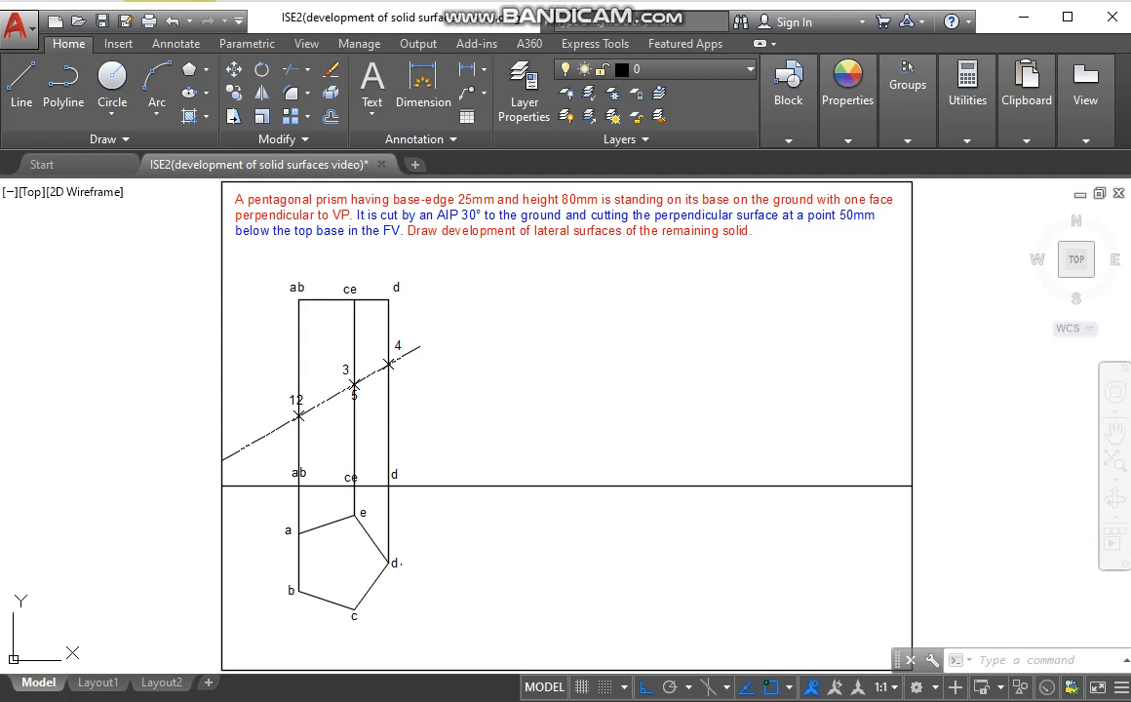
{"action": "type", "text": "l"}
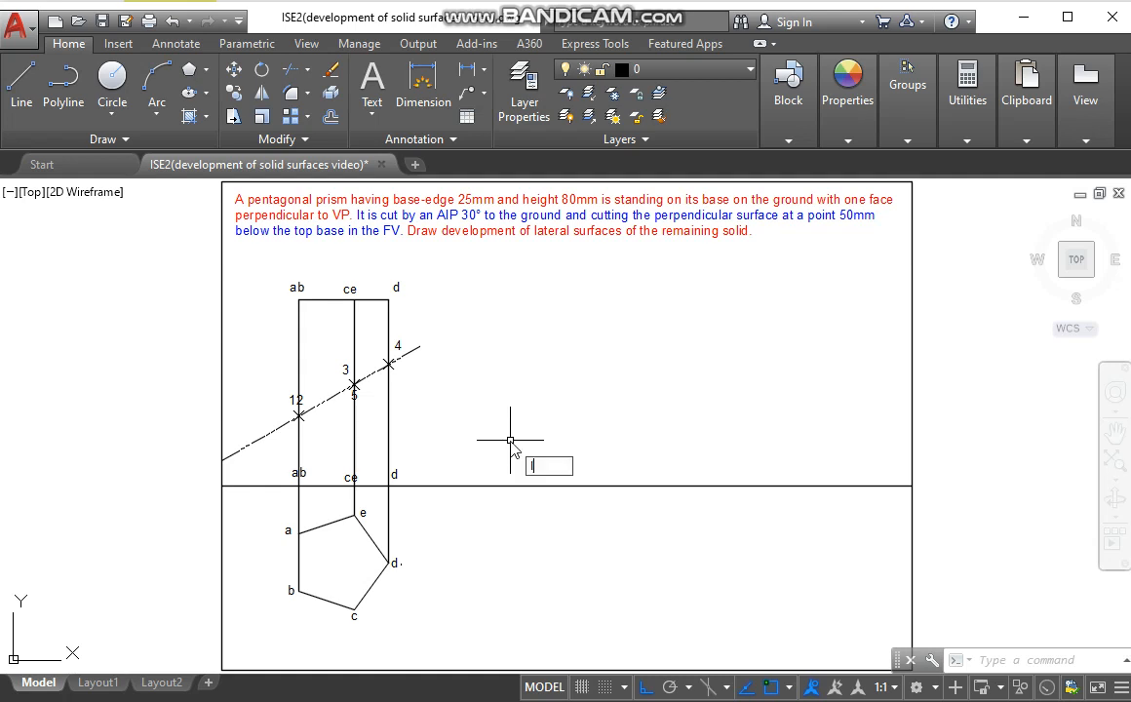
{"action": "key", "text": "Return"}
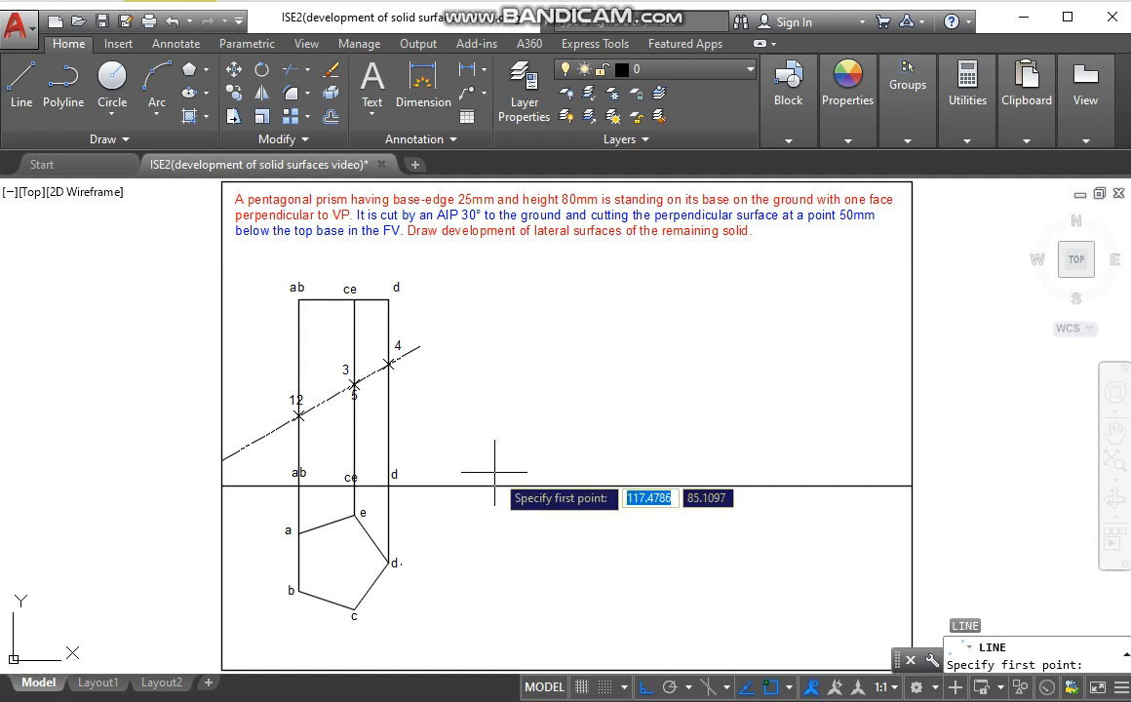
{"action": "key", "text": "Escape"}
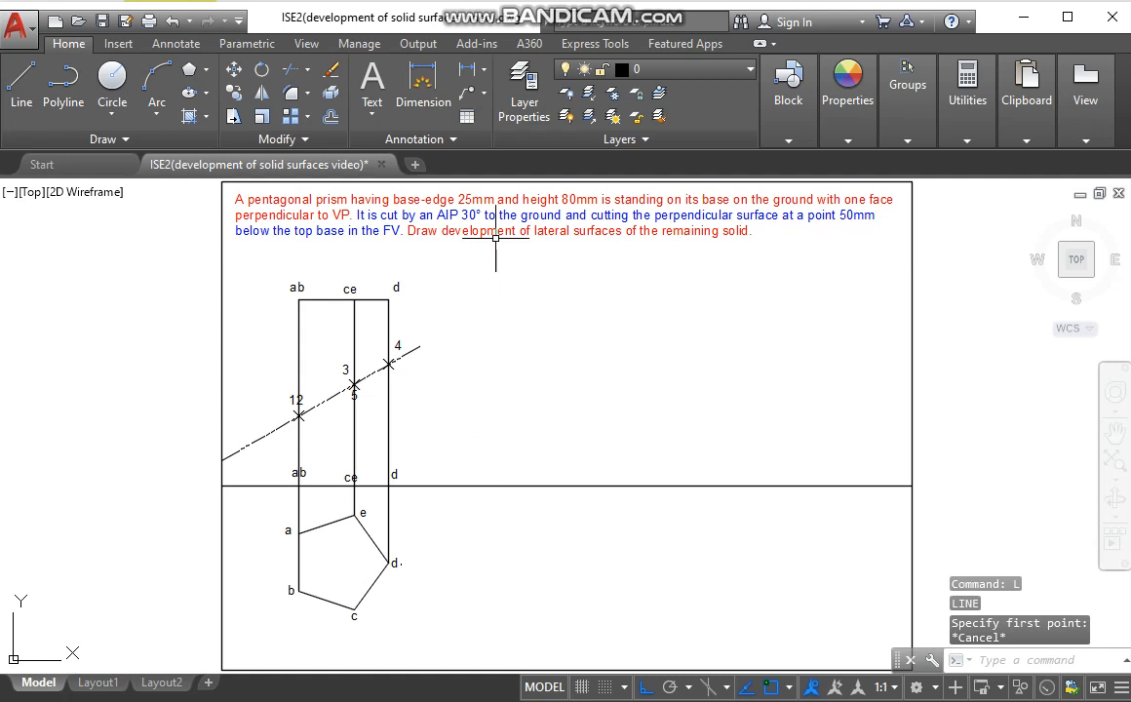
Step: Add a vertical linear dimension to the pentagon's edge ab in the top view, placed outside the pentagon
{"action": "left_click", "coordinate": [467, 68]}
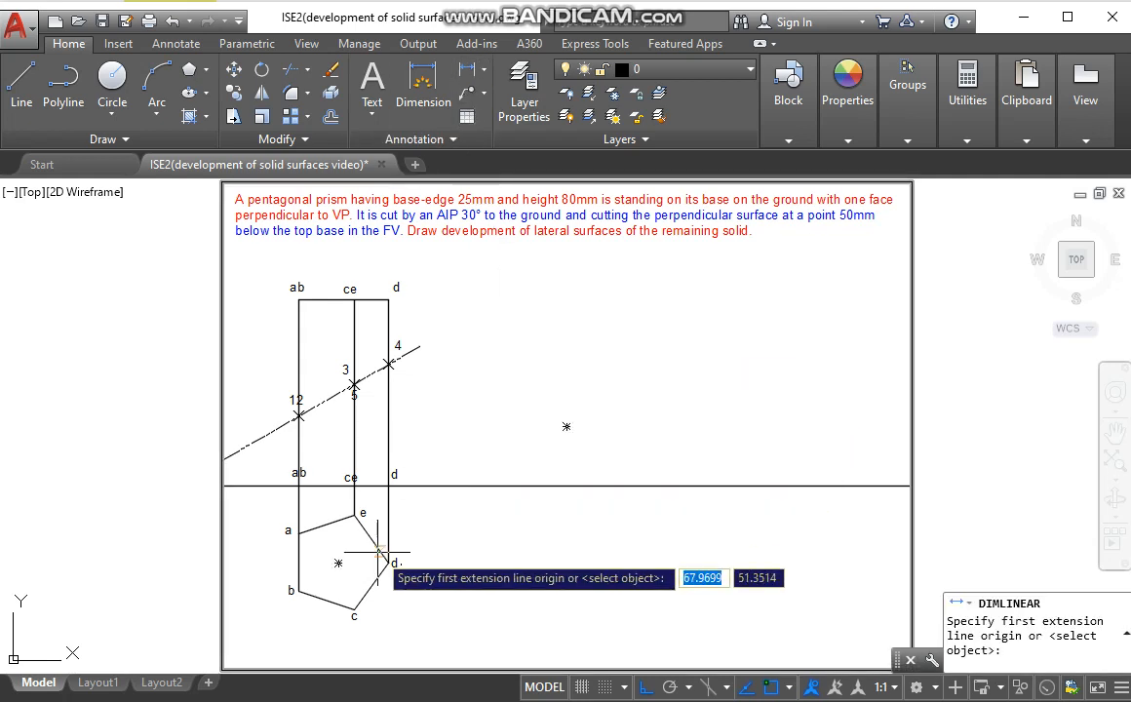
{"action": "left_click", "coordinate": [298, 535]}
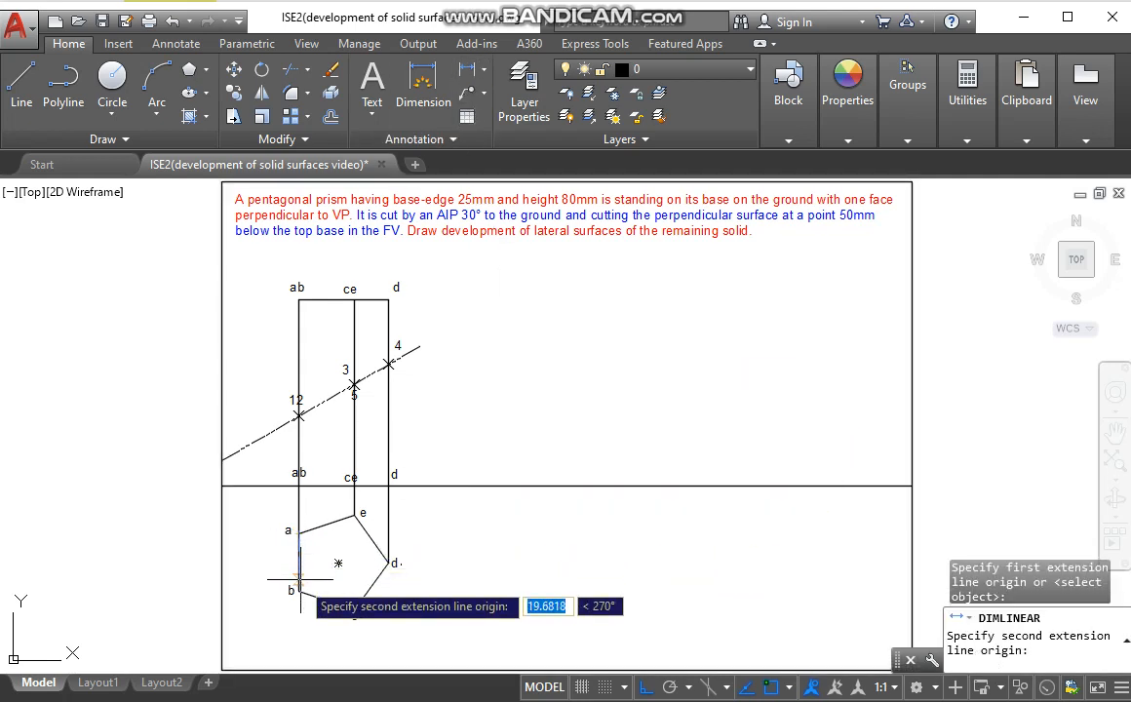
{"action": "left_click", "coordinate": [298, 589]}
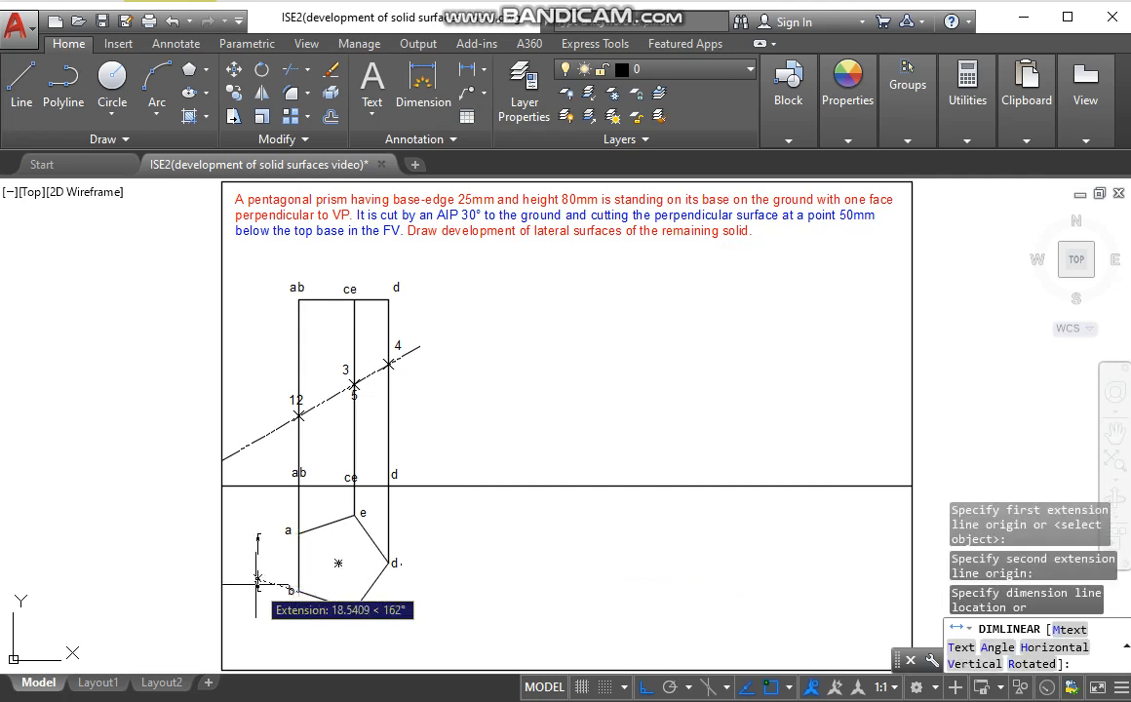
{"action": "left_click", "coordinate": [258, 560]}
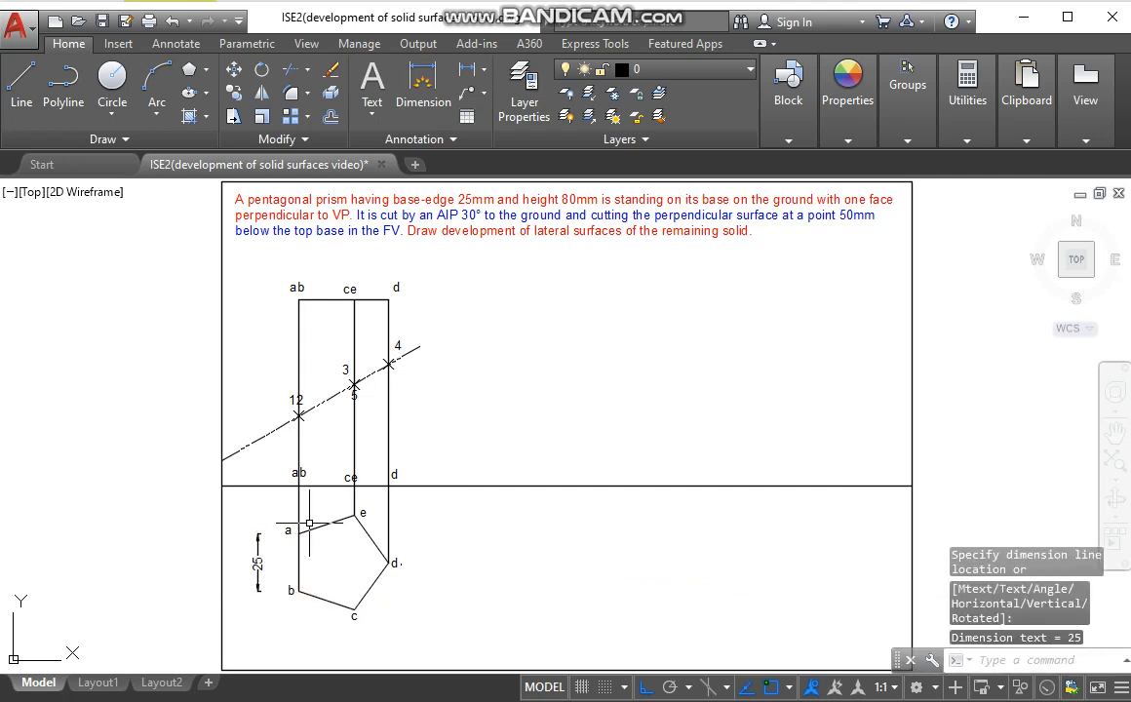
Step: Add a vertical linear dimension to the front view's full height along edge ab, placed outside the view
{"action": "key", "text": "Return"}
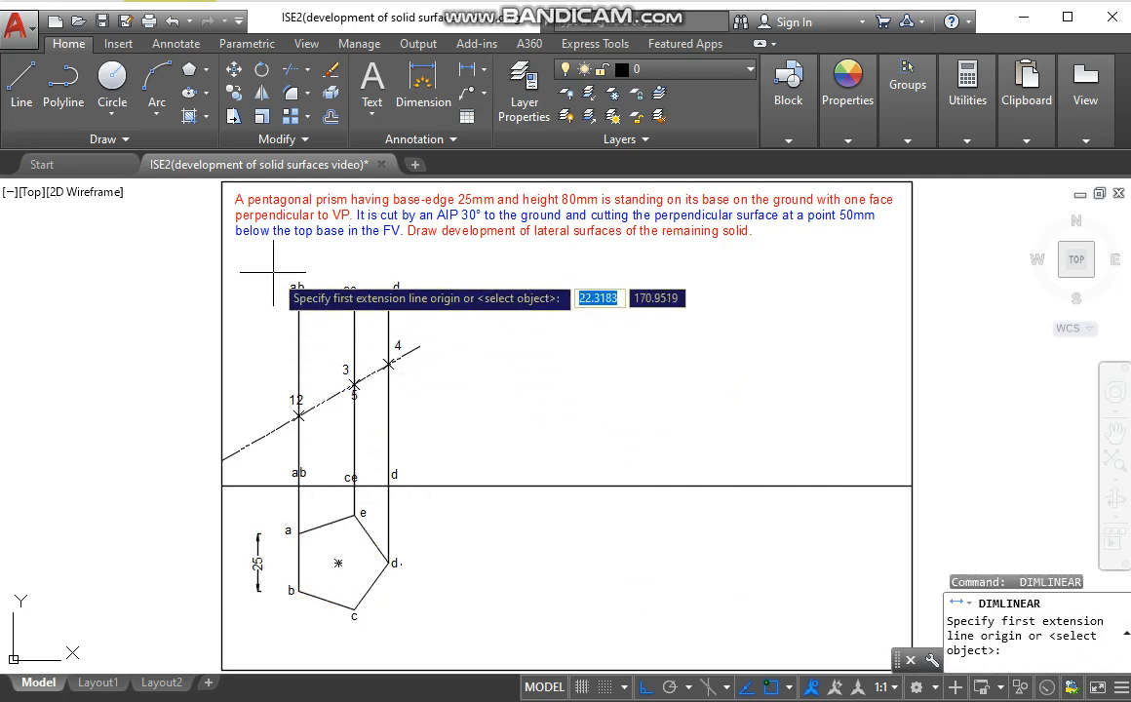
{"action": "left_click", "coordinate": [299, 301]}
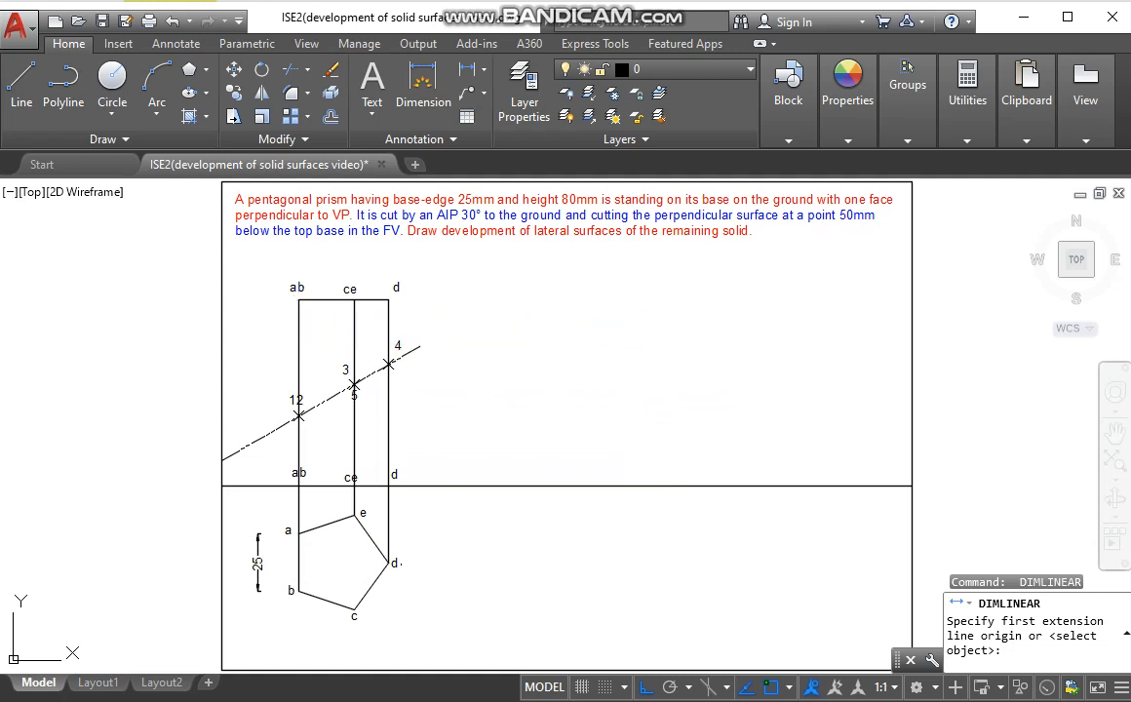
{"action": "left_click", "coordinate": [299, 484]}
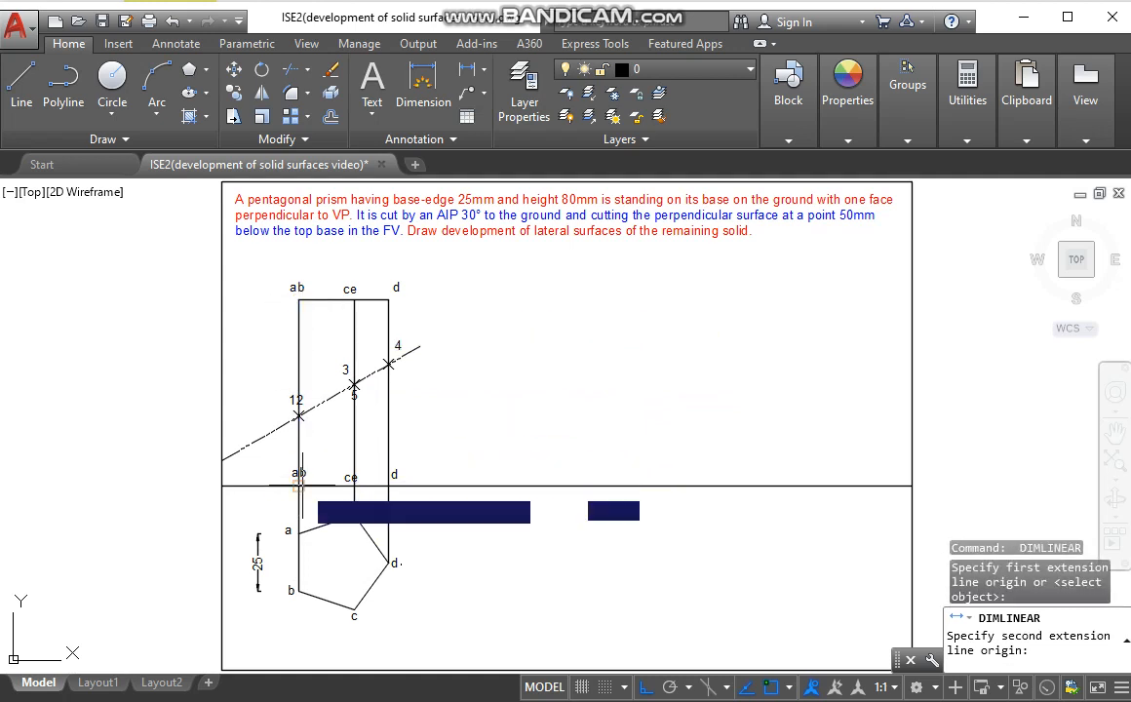
{"action": "left_click", "coordinate": [246, 483]}
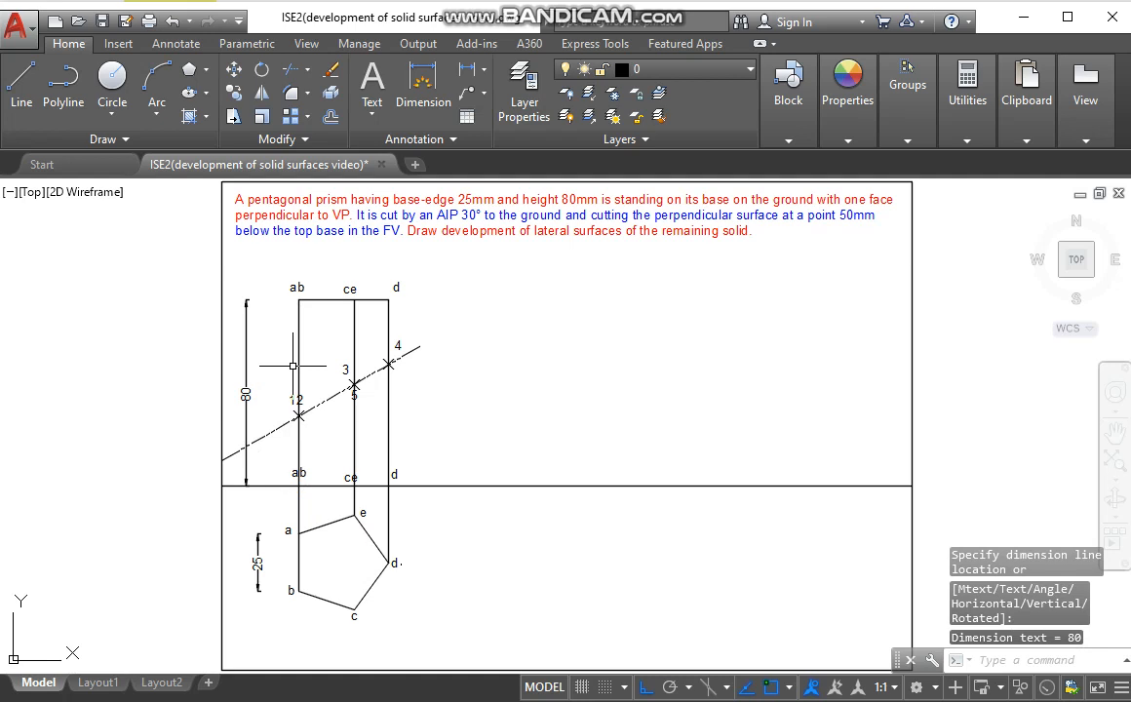
Step: Add a vertical linear dimension from the front view's top at ab down to cutting point 12, between the edge and the overall height dimension
{"action": "key", "text": "Return"}
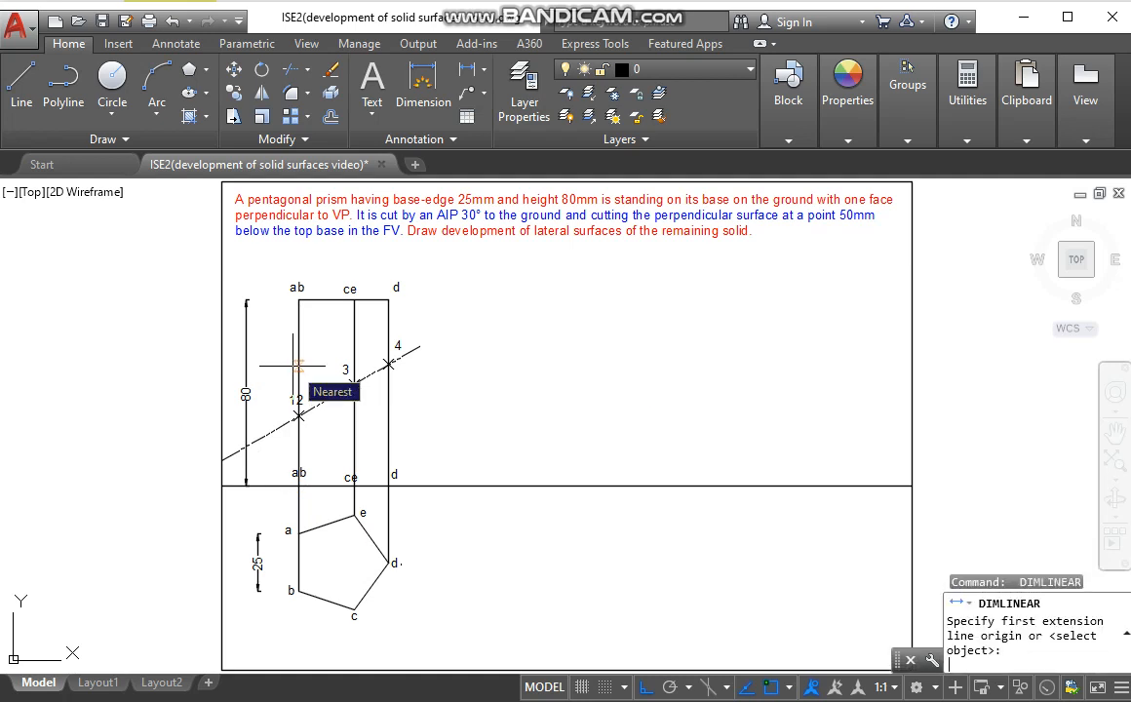
{"action": "left_click", "coordinate": [299, 301]}
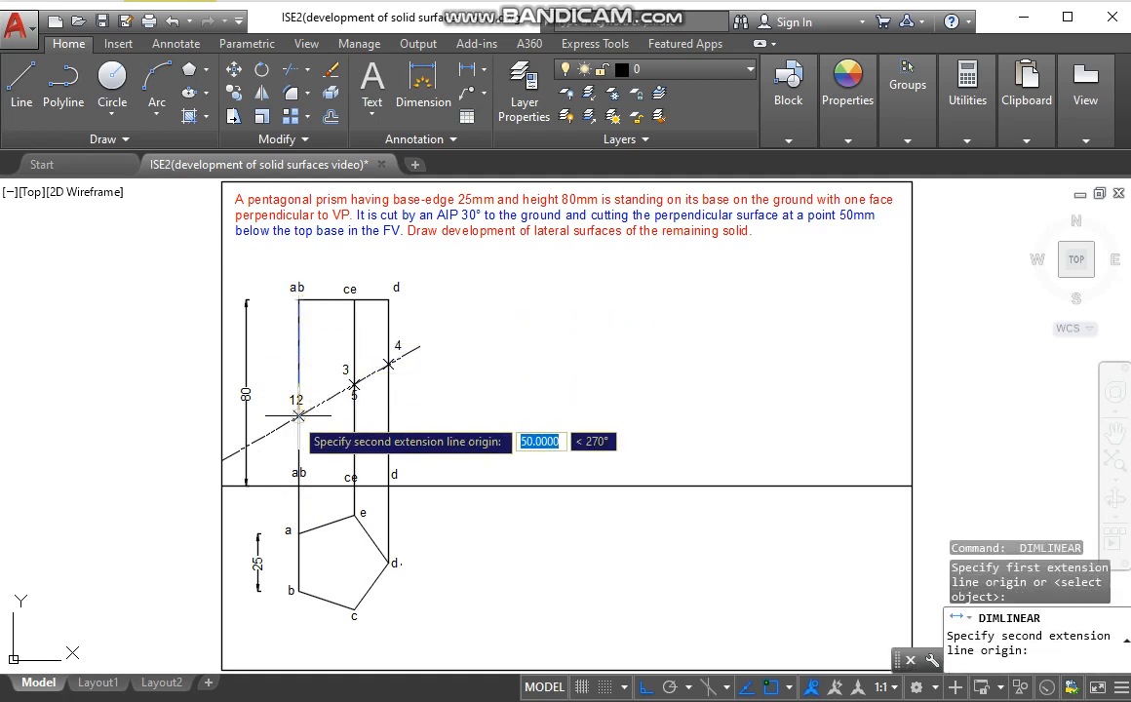
{"action": "left_click", "coordinate": [297, 415]}
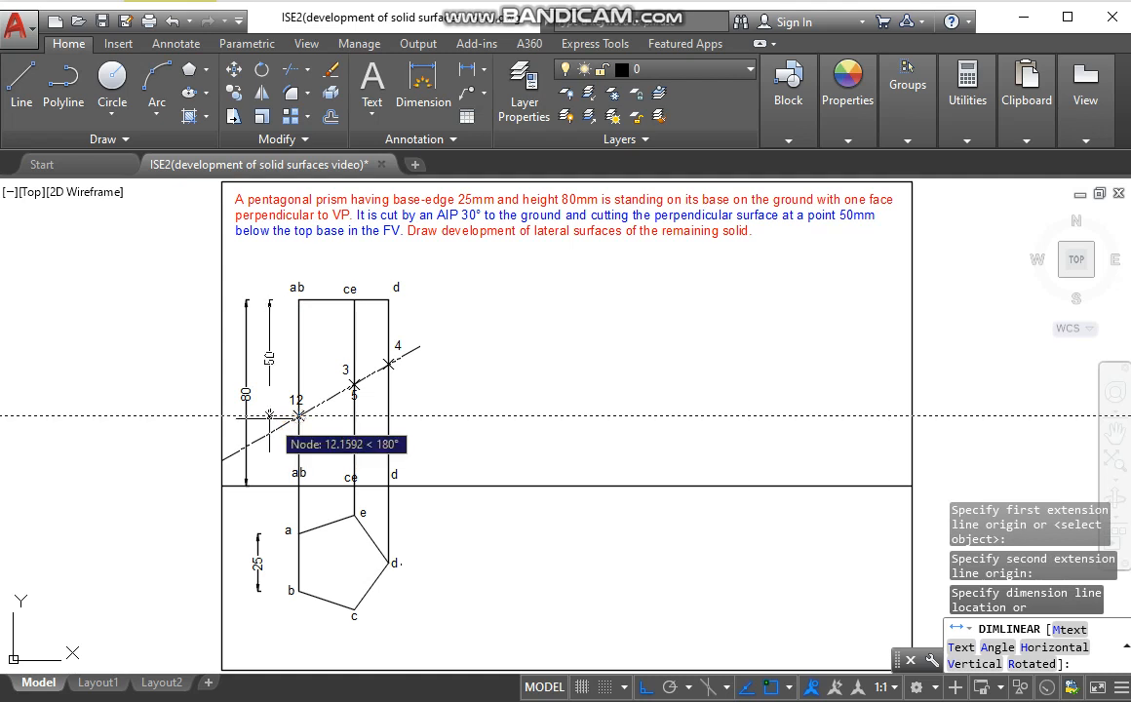
{"action": "left_click", "coordinate": [270, 415]}
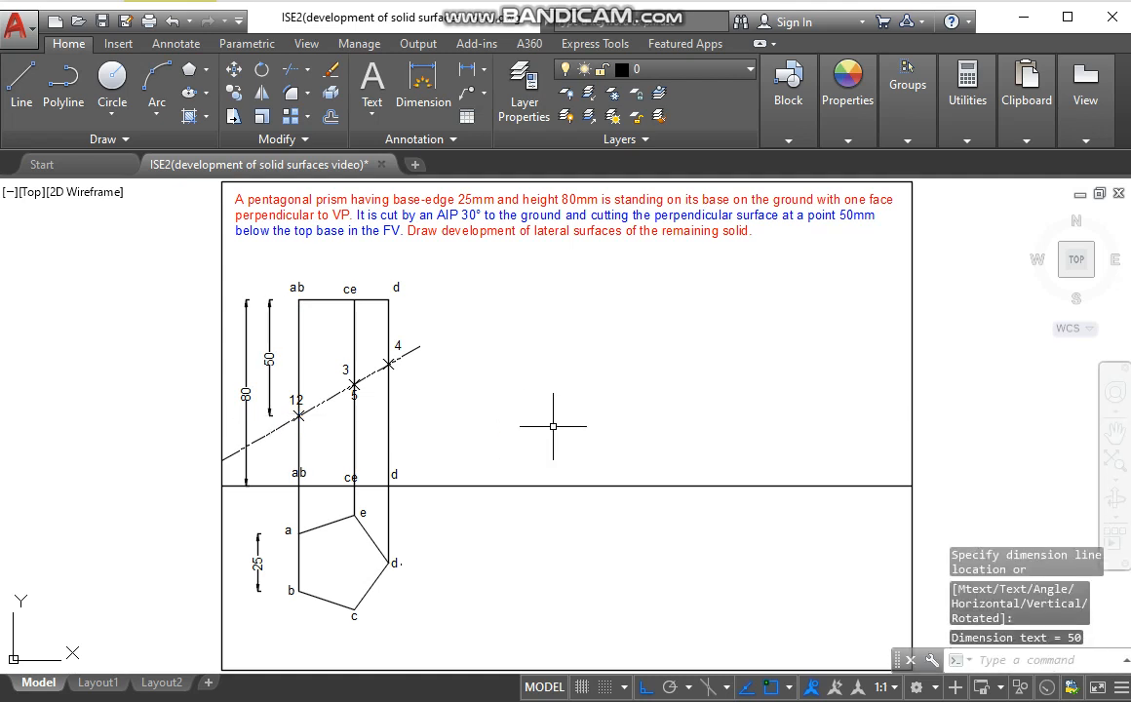
Step: Draw a 125 by 80 mm rectangle with lines for the development, standing on the ground line beside the front view
{"action": "key", "text": "Return"}
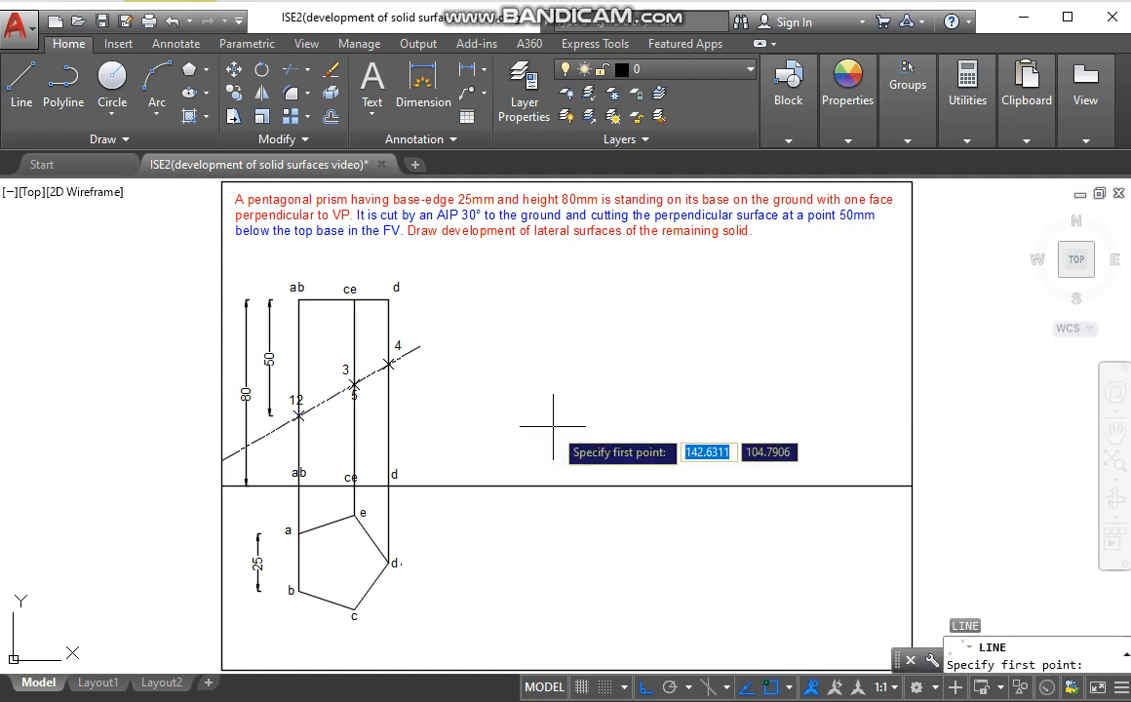
{"action": "left_click", "coordinate": [486, 485]}
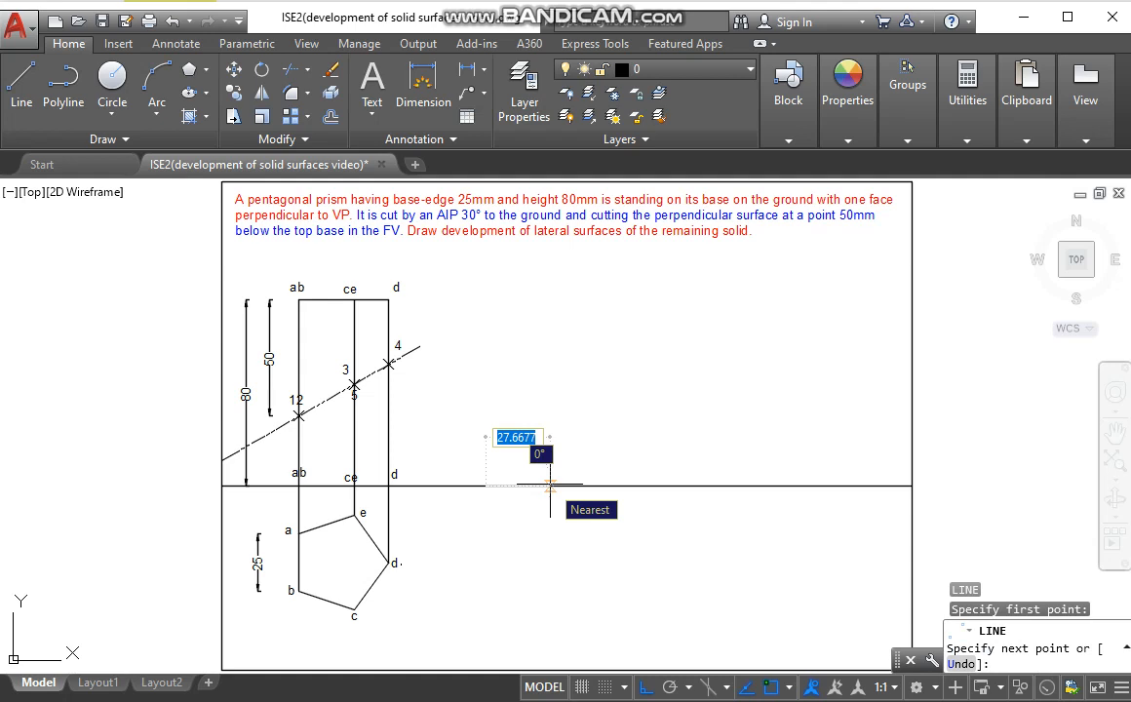
{"action": "type", "text": "12"}
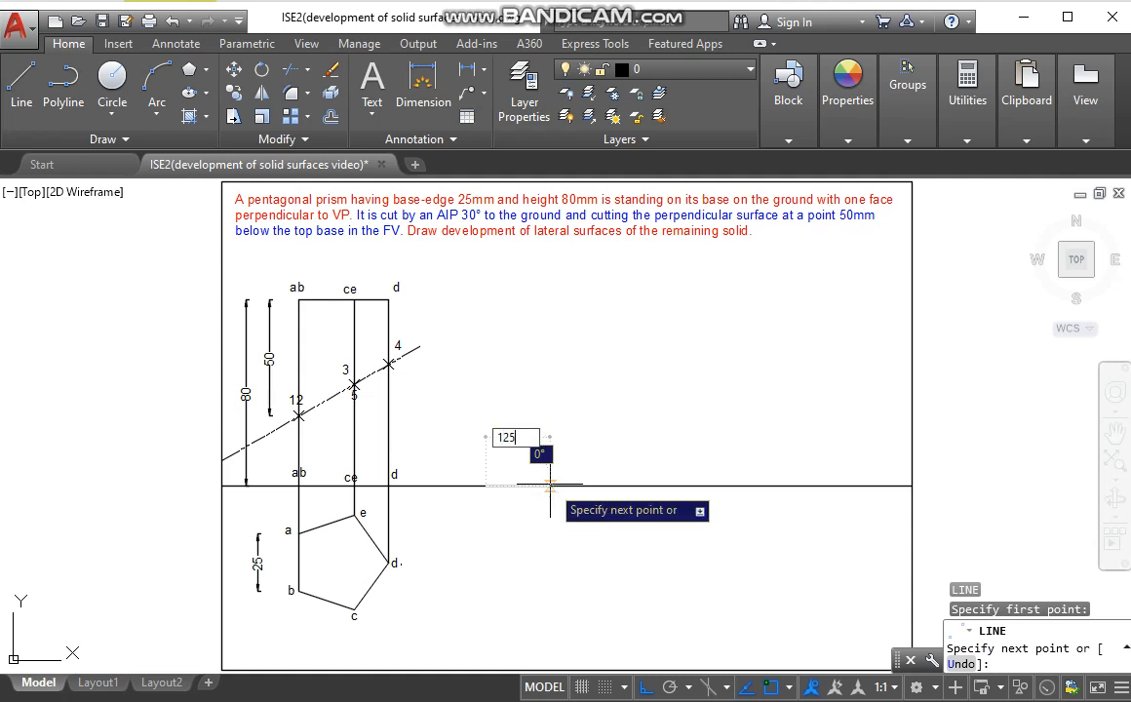
{"action": "type", "text": "5"}
{"action": "key", "text": "Return"}
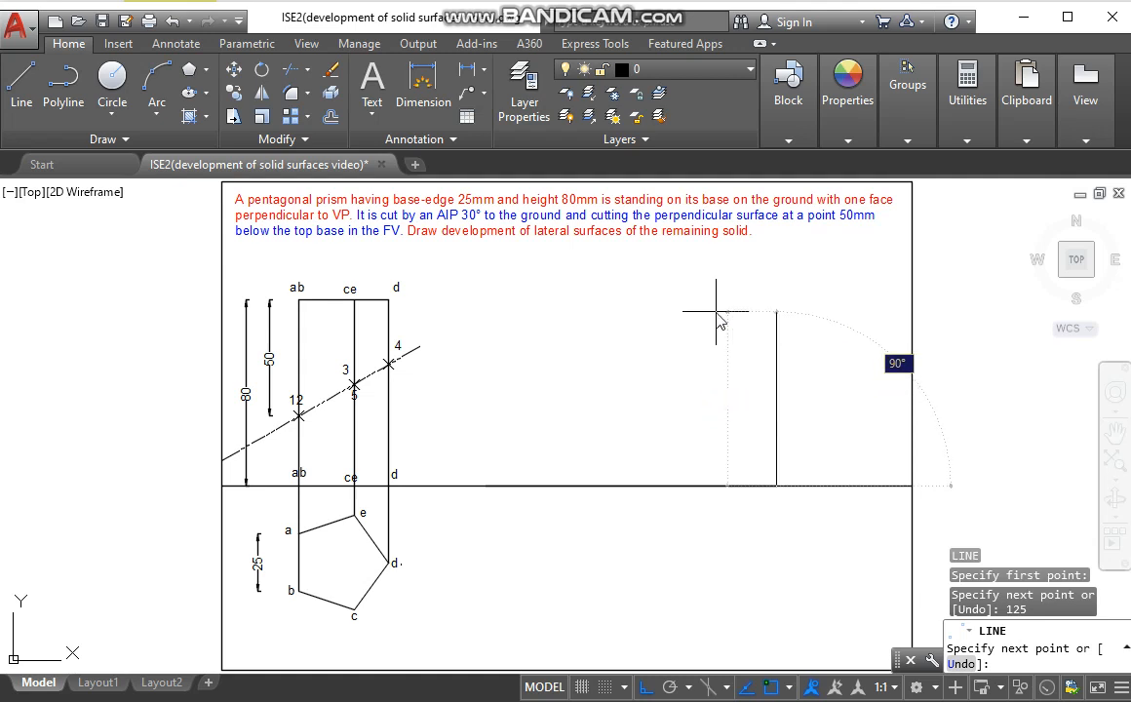
{"action": "key", "text": "Return"}
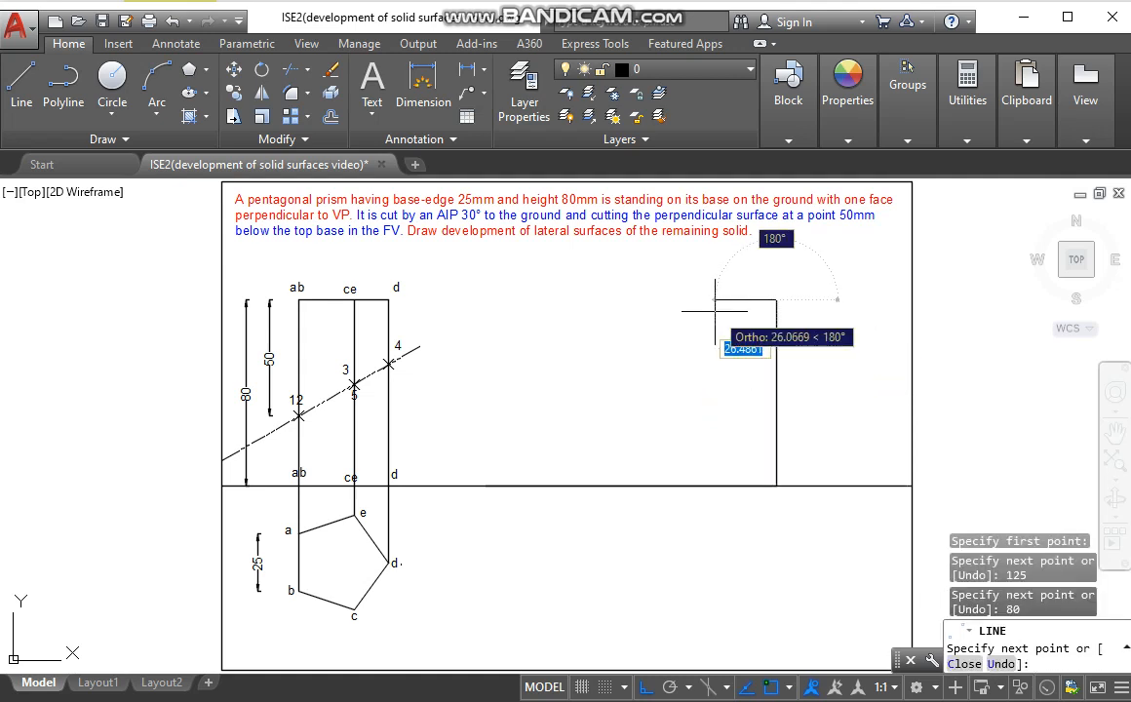
{"action": "type", "text": "12"}
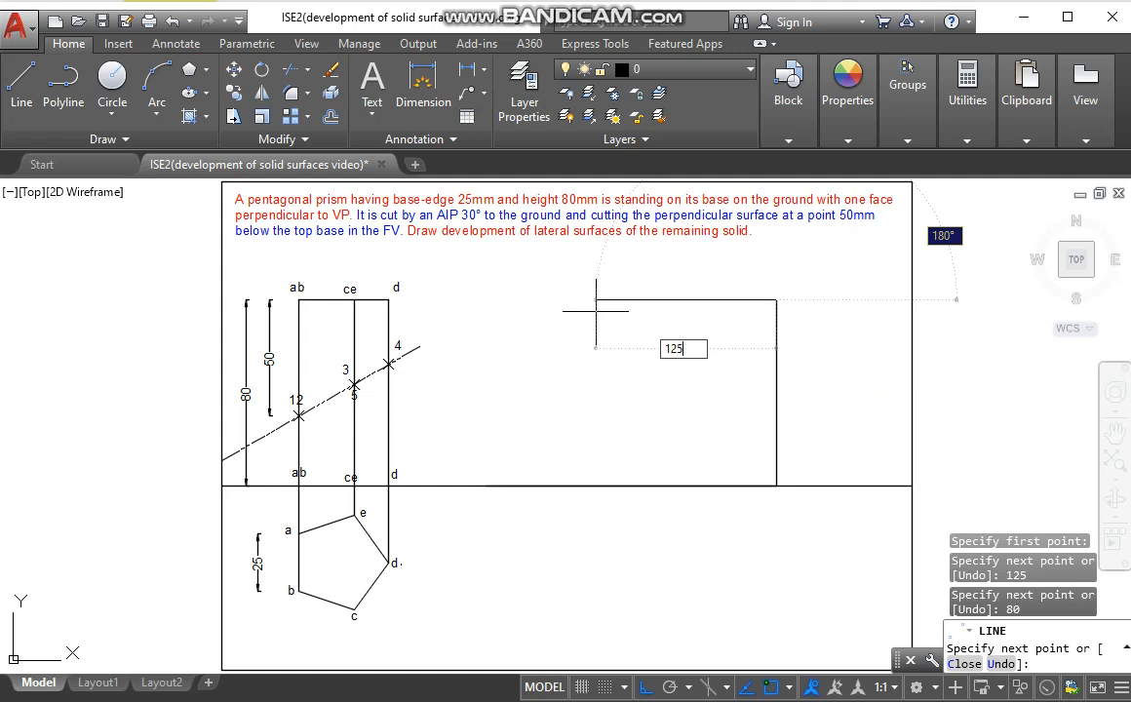
{"action": "type", "text": "5"}
{"action": "key", "text": "Return"}
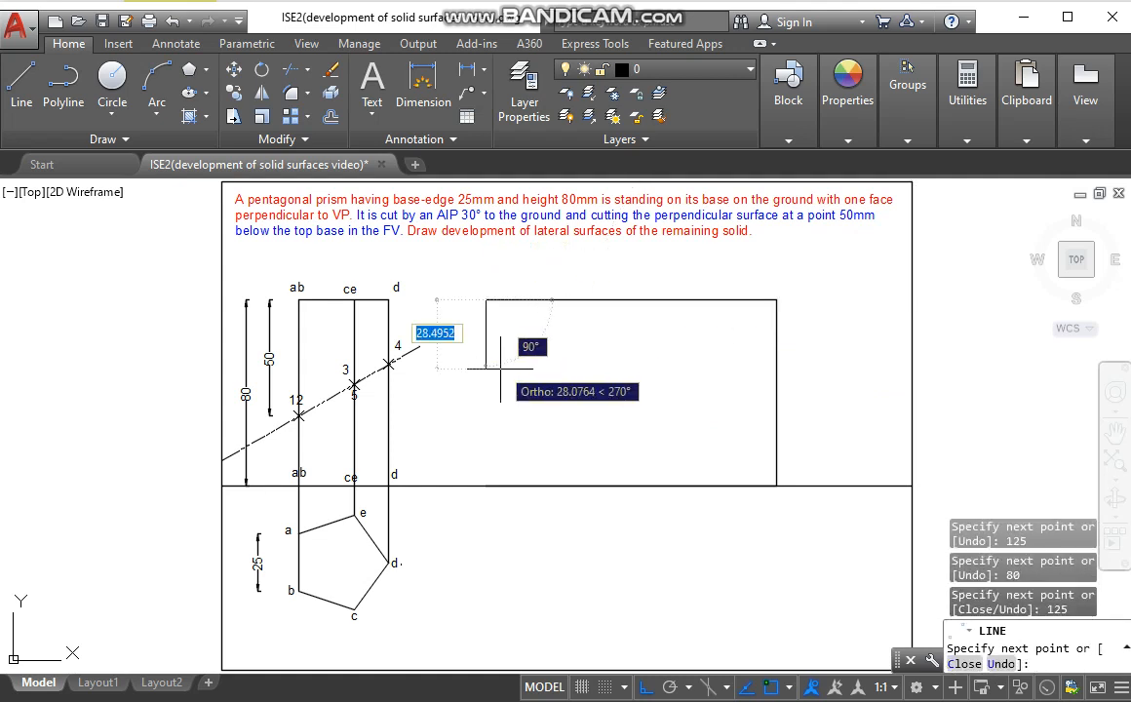
{"action": "type", "text": "80"}
{"action": "key", "text": "Return"}
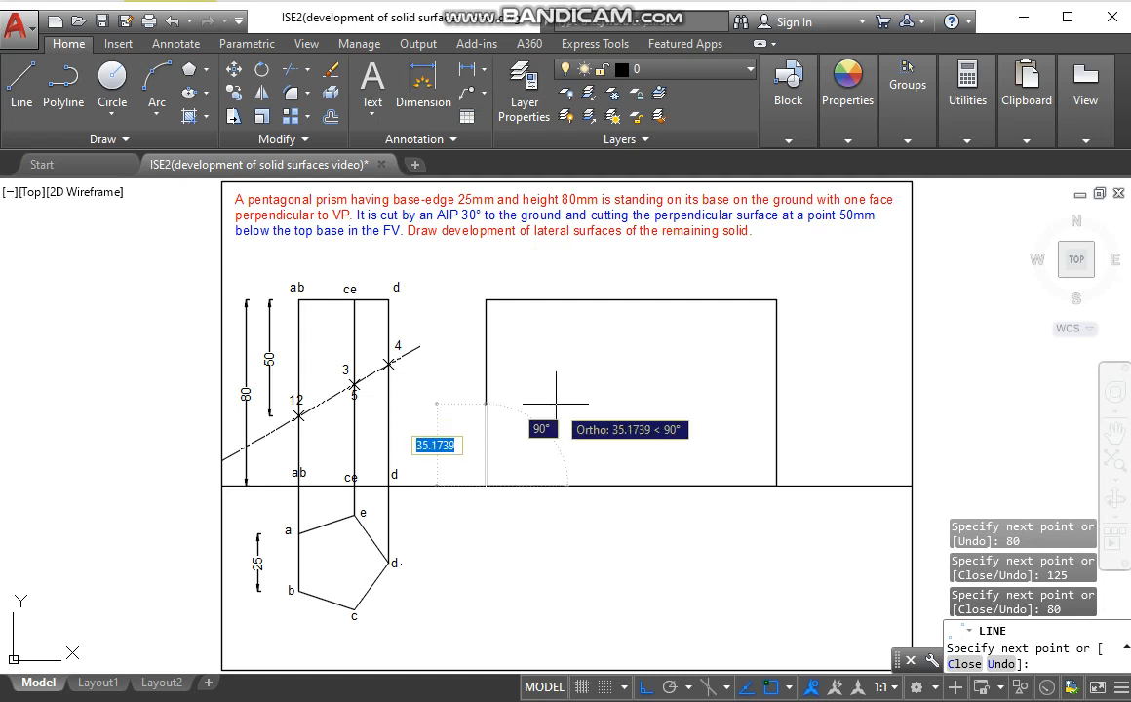
{"action": "key", "text": "Escape"}
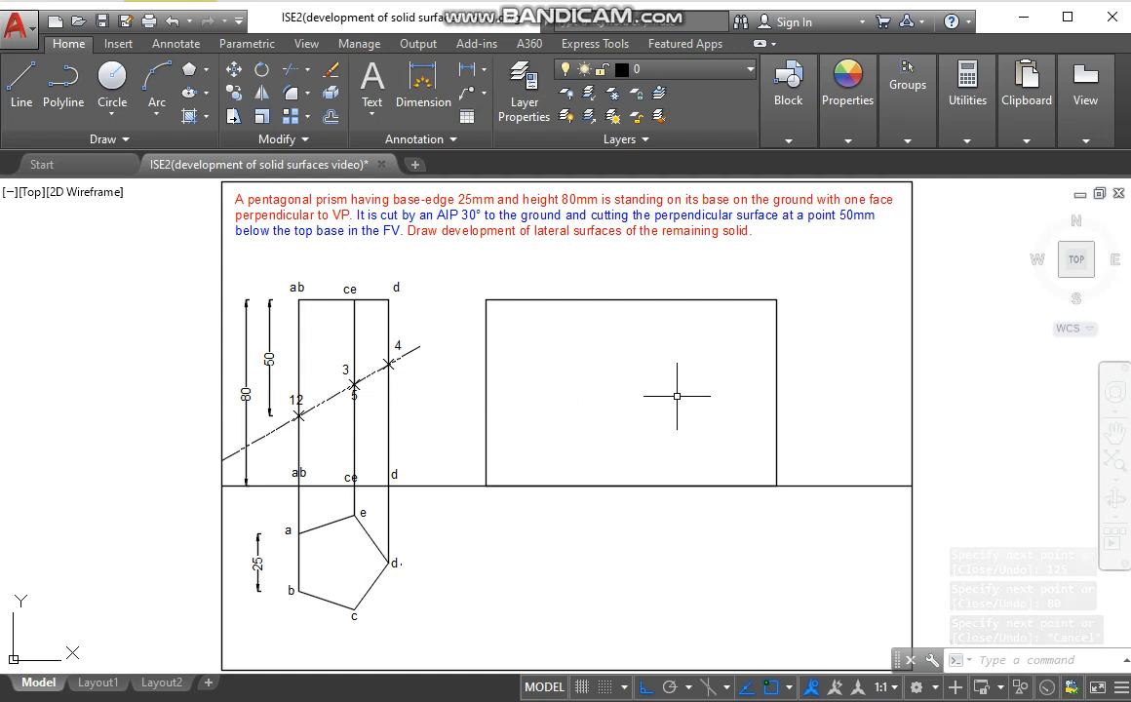
Step: Divide the development rectangle's base line into 5 equal segments
{"action": "type", "text": "DIV"}
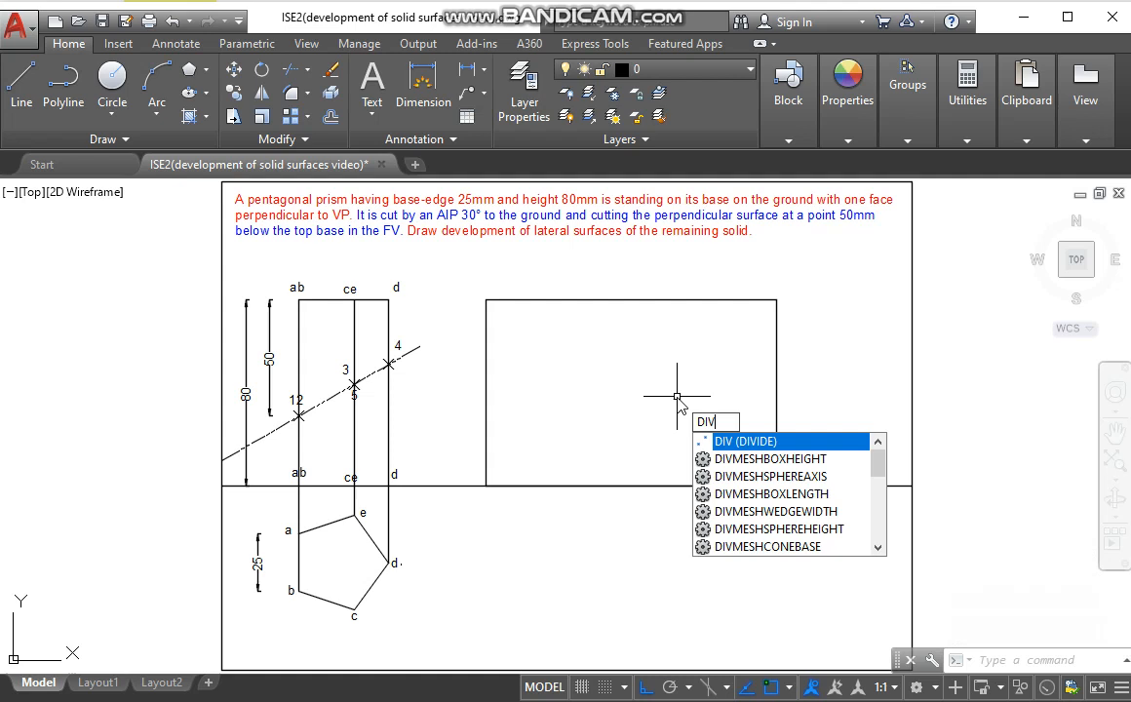
{"action": "key", "text": "Return"}
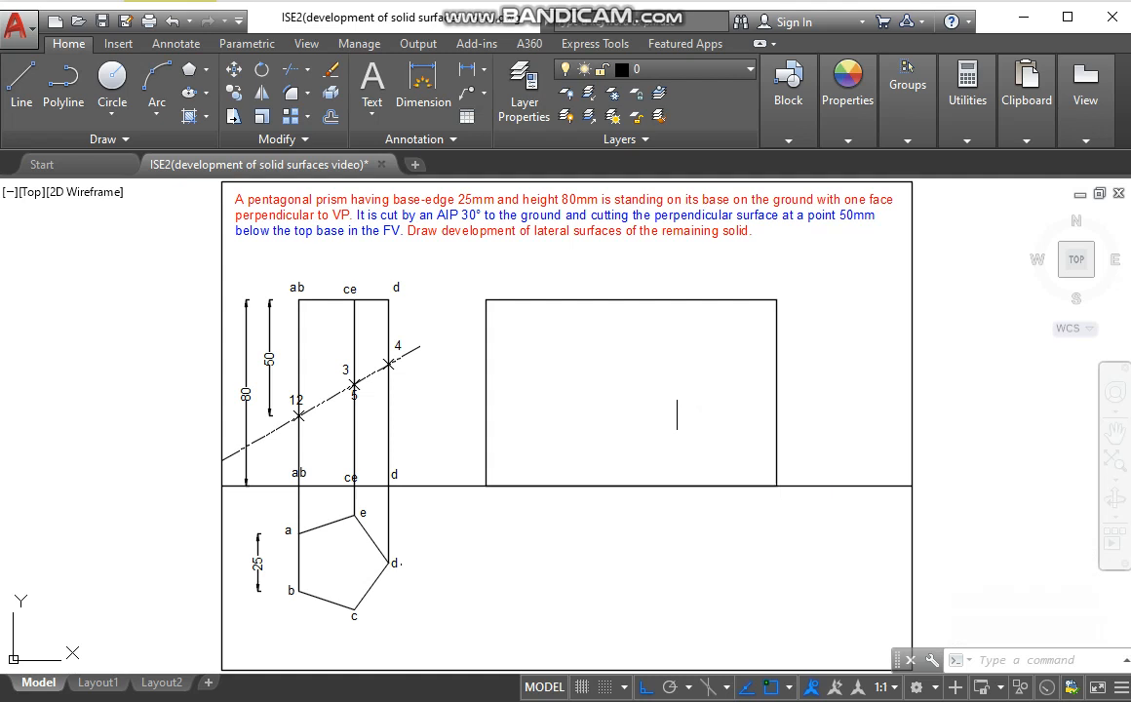
{"action": "left_click", "coordinate": [668, 482]}
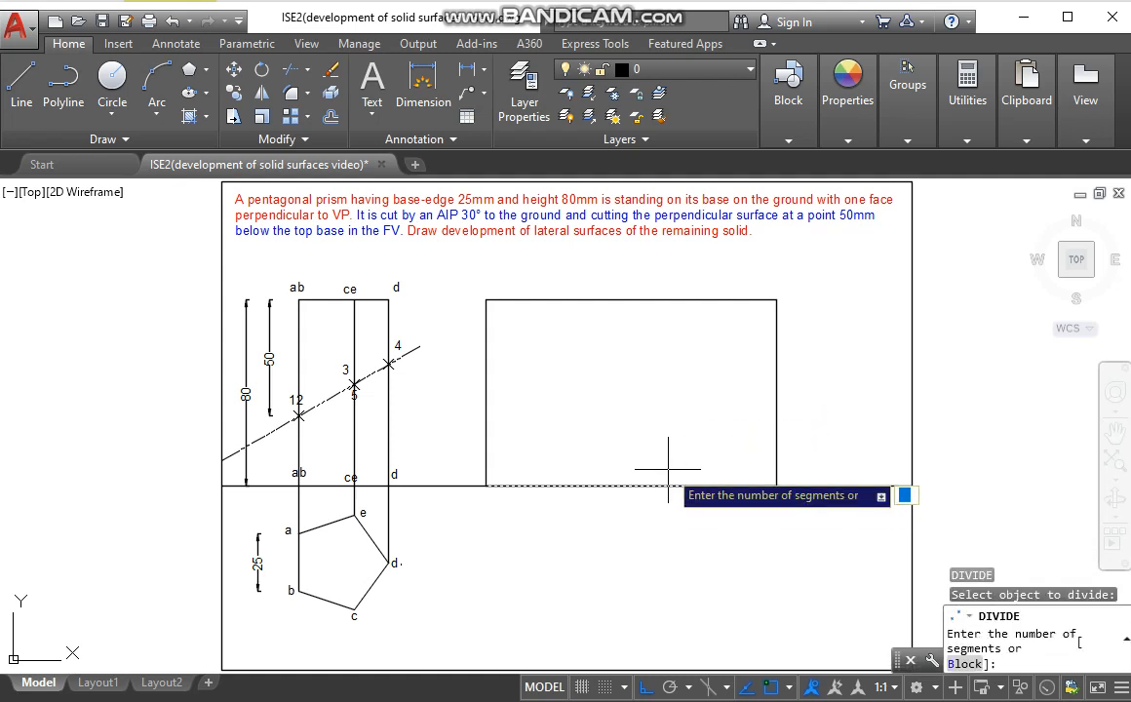
{"action": "type", "text": "5"}
{"action": "key", "text": "Return"}
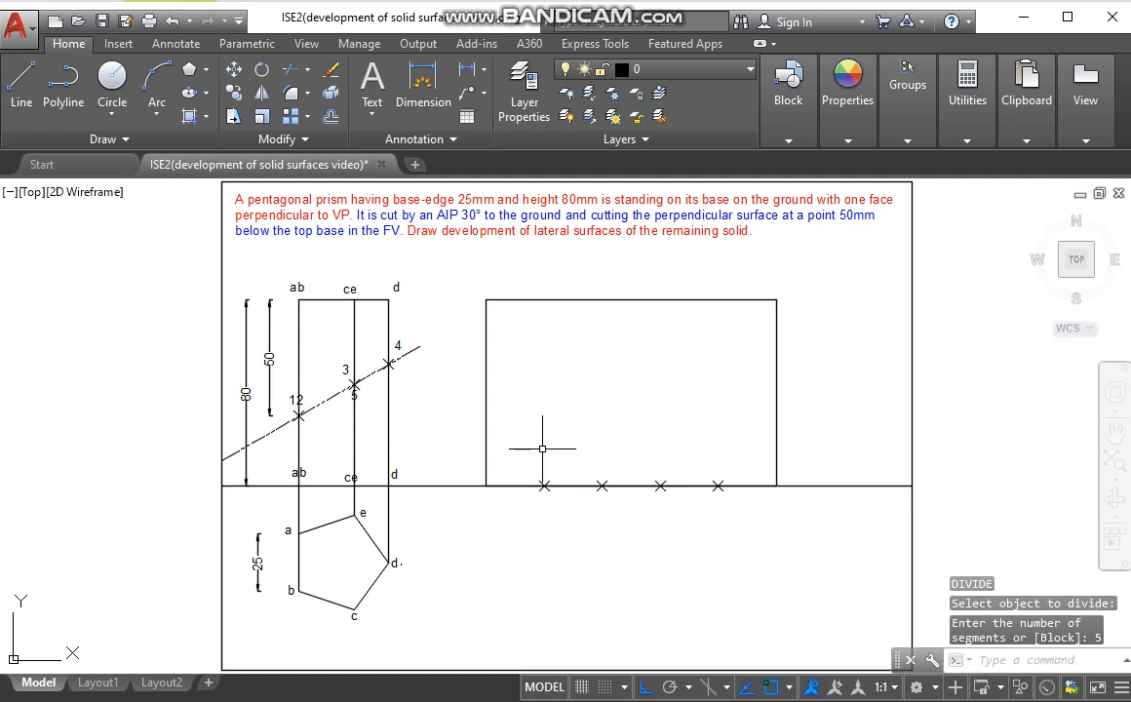
Step: Draw vertical fold lines from the first and second division points up to the development rectangle's upper edge
{"action": "key", "text": "l"}
{"action": "key", "text": "Return"}
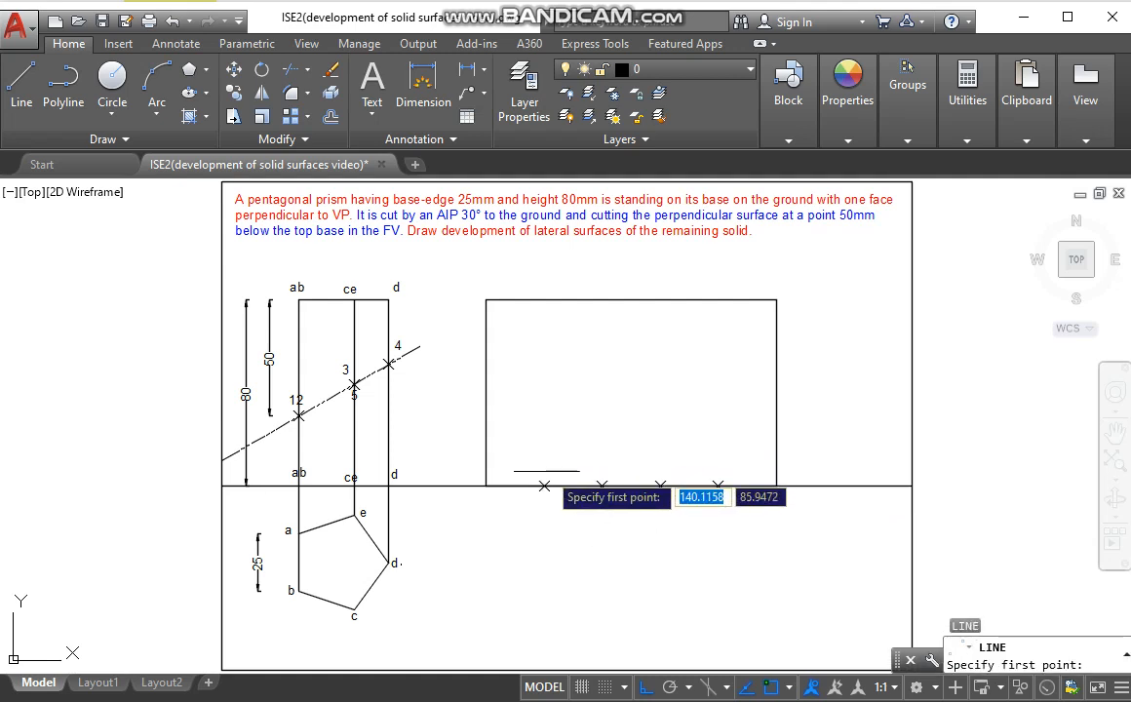
{"action": "left_click", "coordinate": [545, 483]}
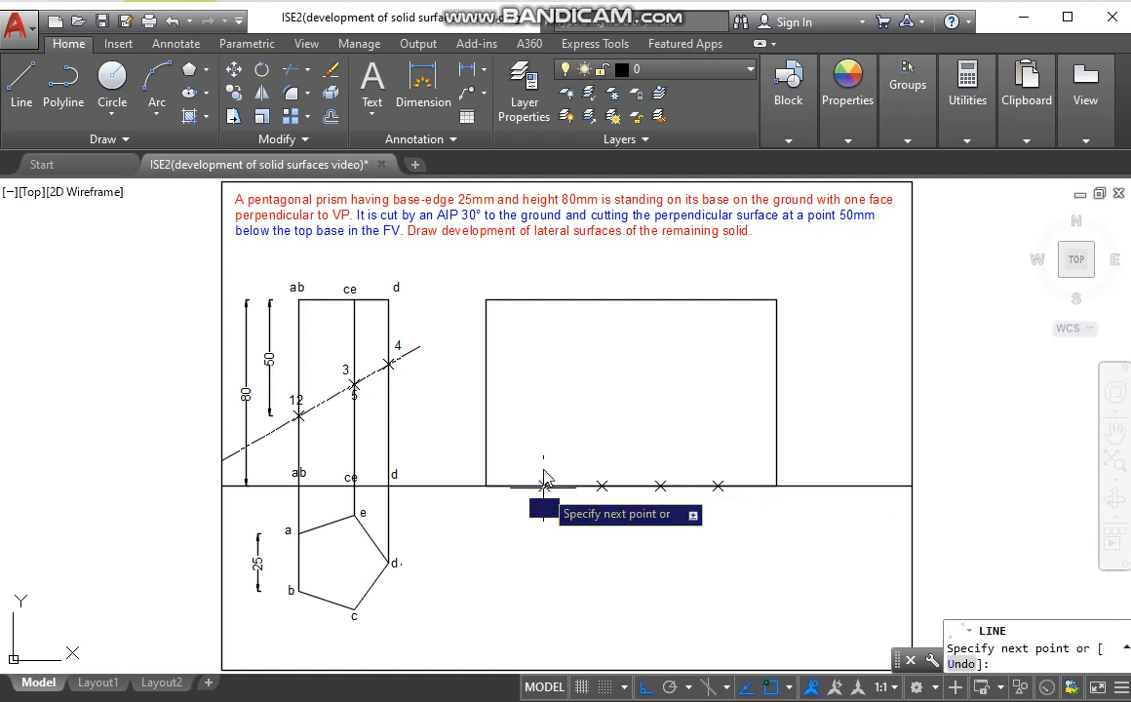
{"action": "left_click", "coordinate": [544, 299]}
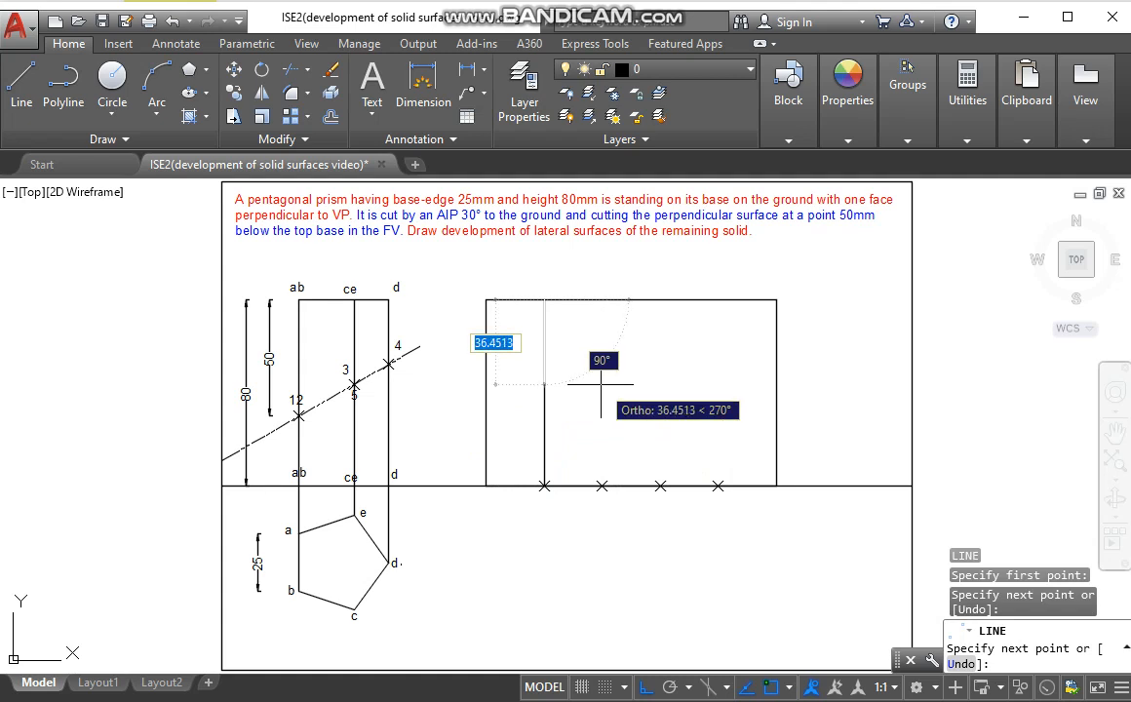
{"action": "key", "text": "Return"}
{"action": "key", "text": "Return"}
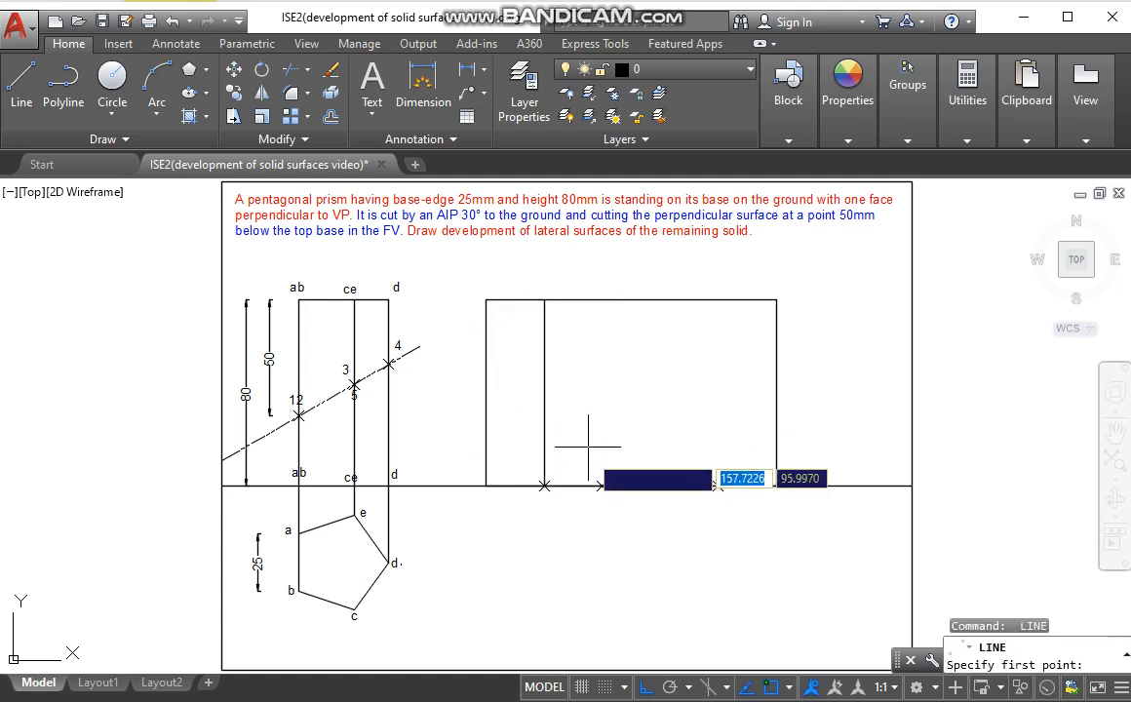
{"action": "left_click", "coordinate": [602, 485]}
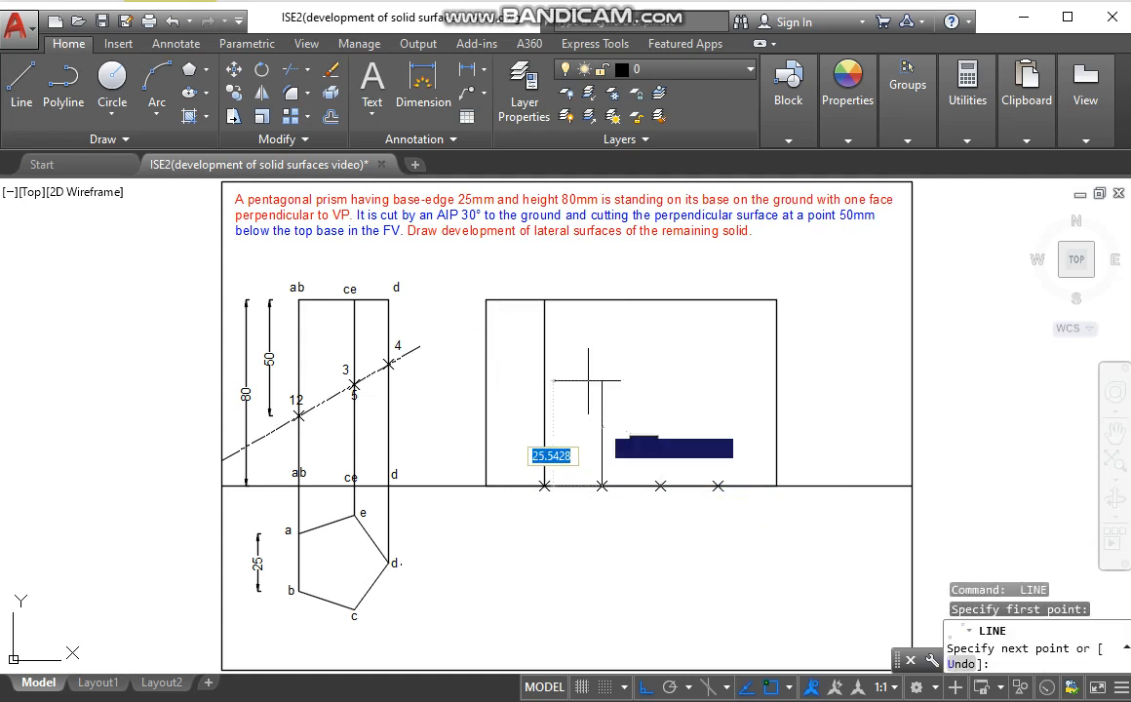
{"action": "left_click", "coordinate": [608, 297]}
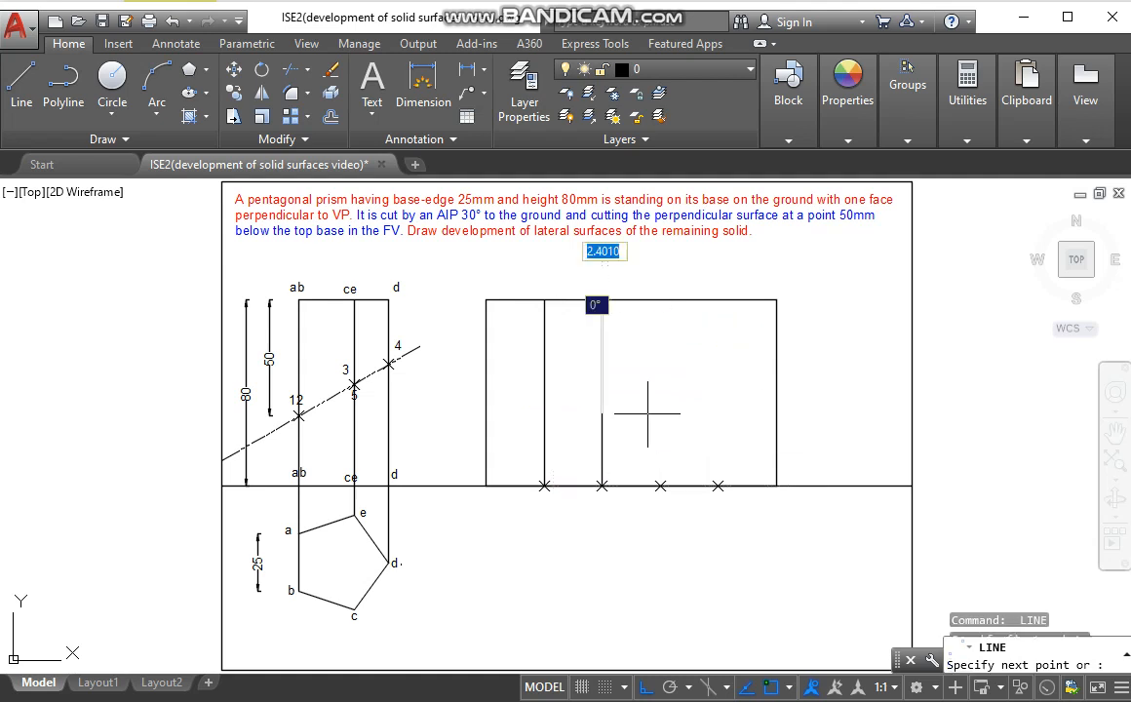
{"action": "key", "text": "Return"}
Step: Draw vertical fold lines from the third and fourth division points up to the development rectangle's upper edge
{"action": "key", "text": "Return"}
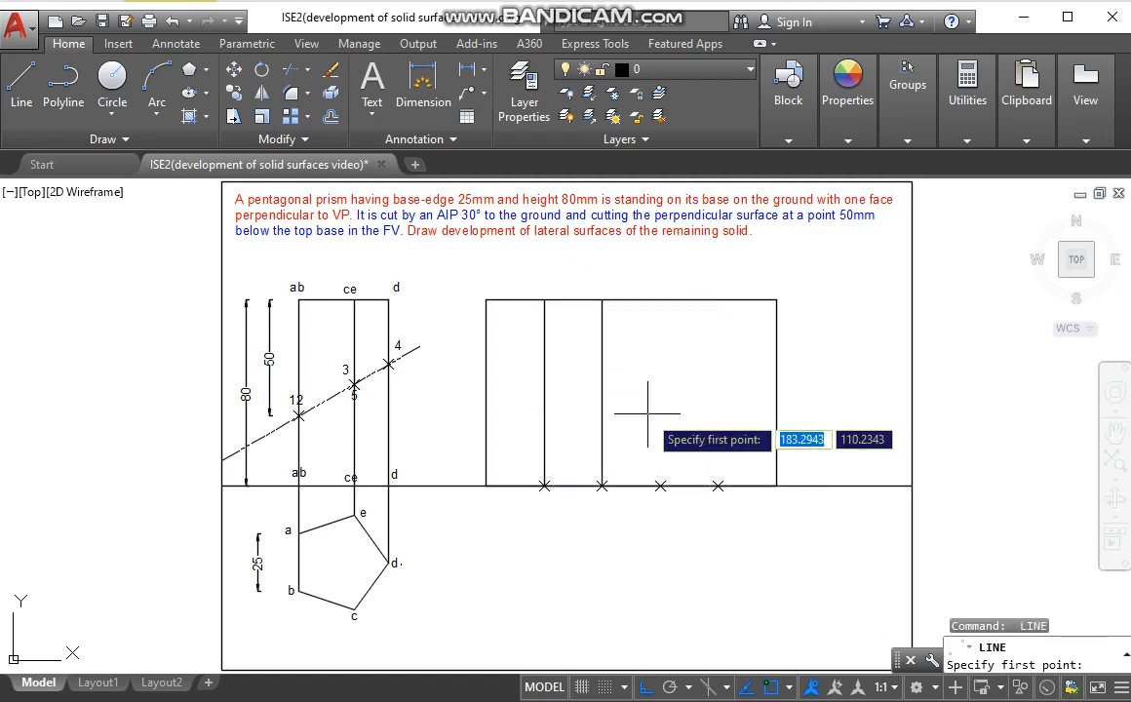
{"action": "left_click", "coordinate": [660, 484]}
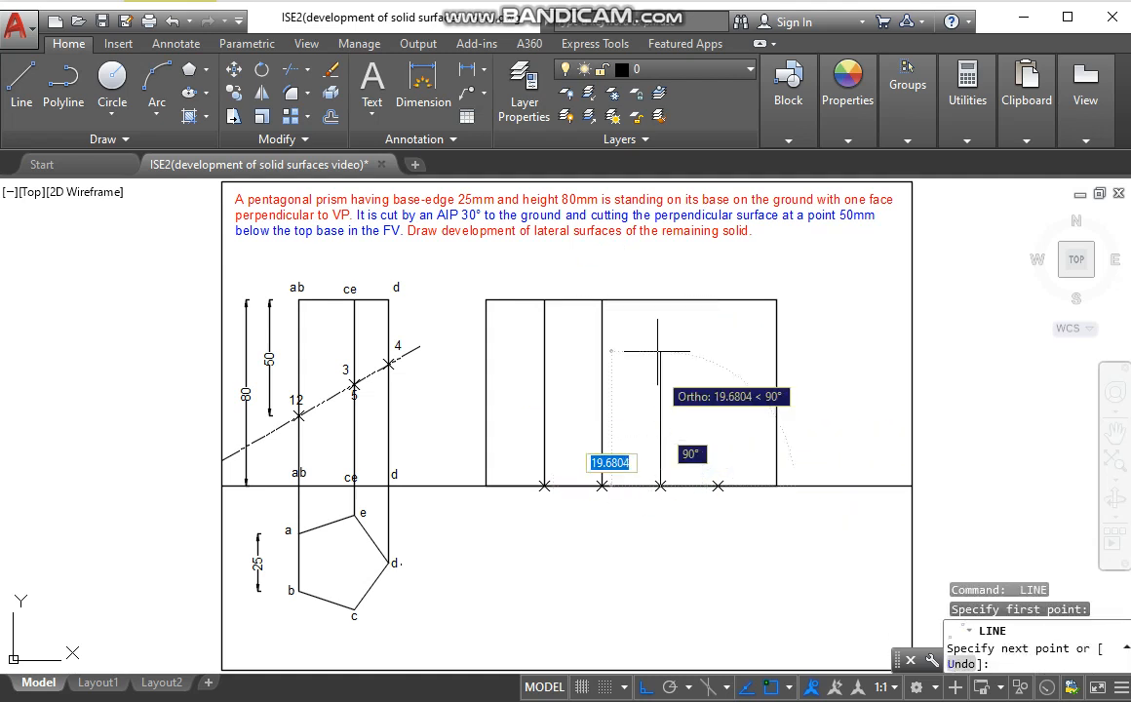
{"action": "left_click", "coordinate": [658, 300]}
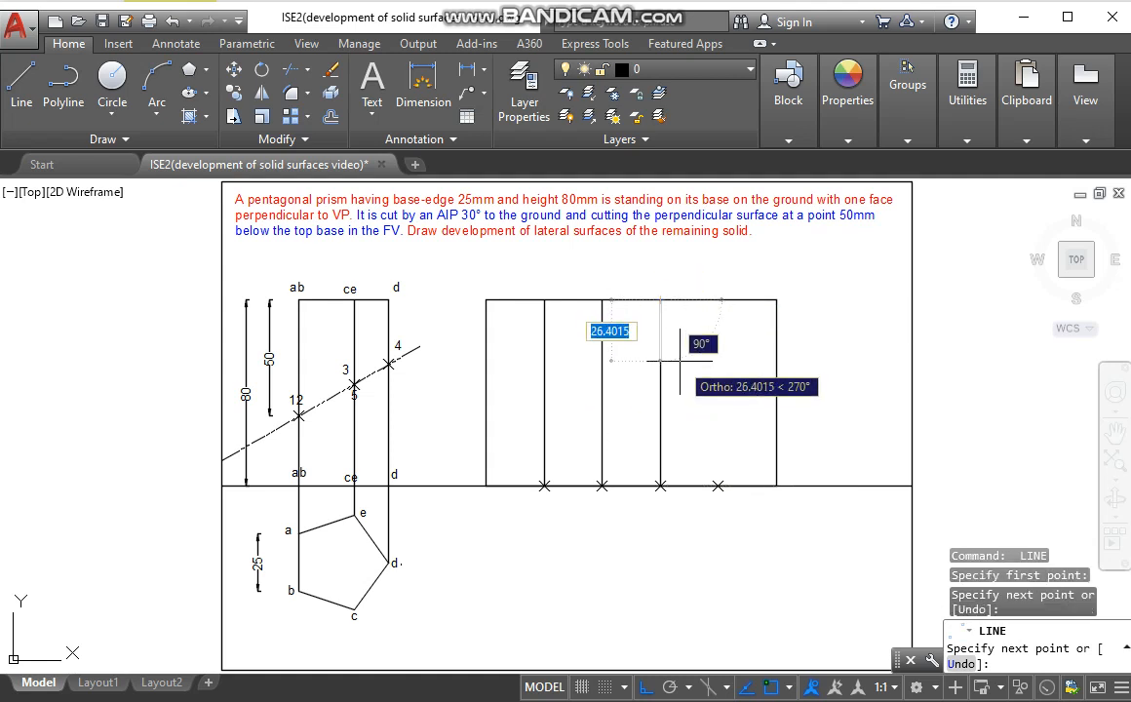
{"action": "key", "text": "Return"}
{"action": "key", "text": "Return"}
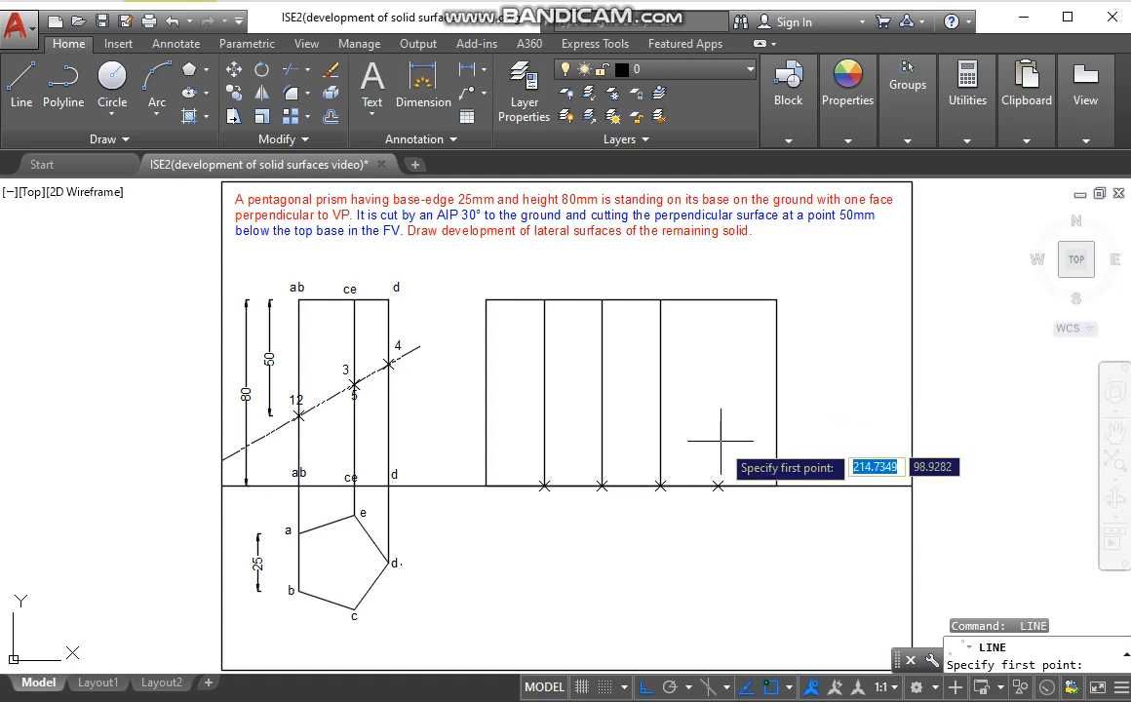
{"action": "left_click", "coordinate": [717, 484]}
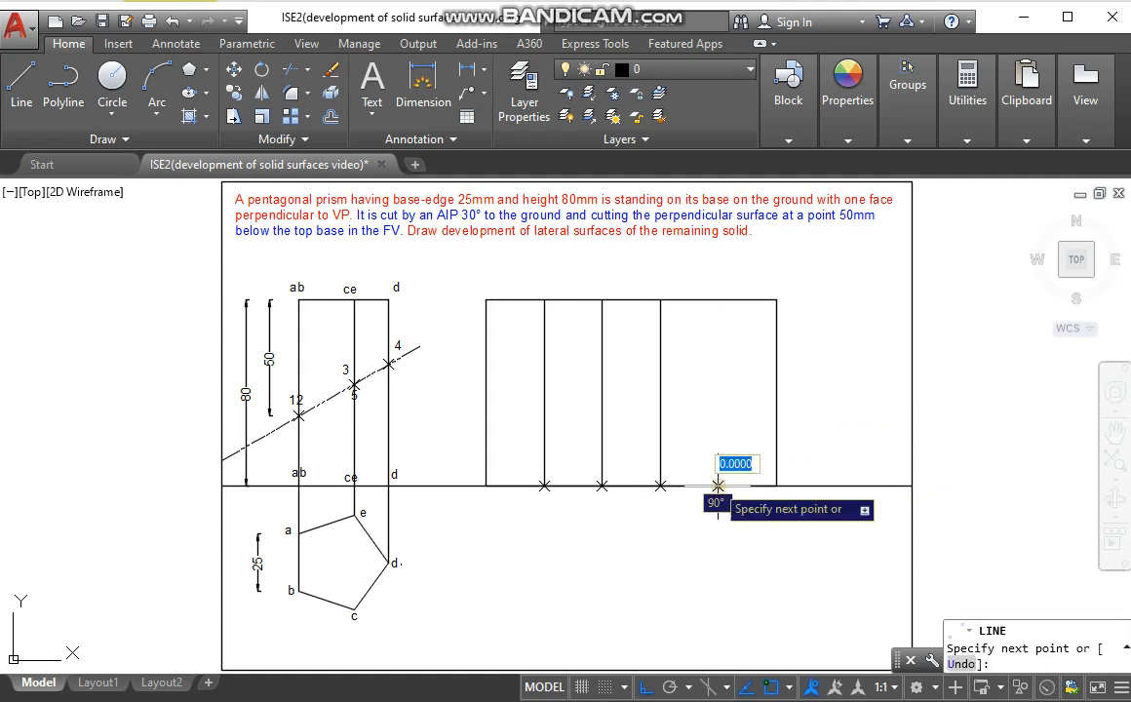
{"action": "left_click", "coordinate": [718, 300]}
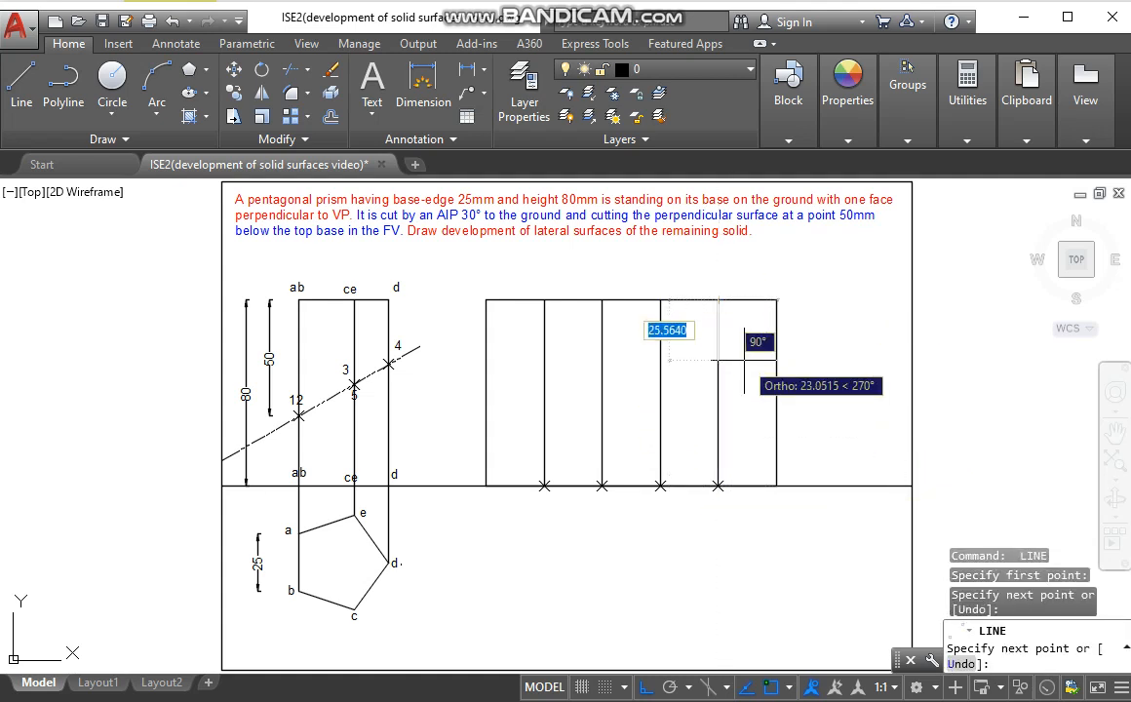
{"action": "key", "text": "Return"}
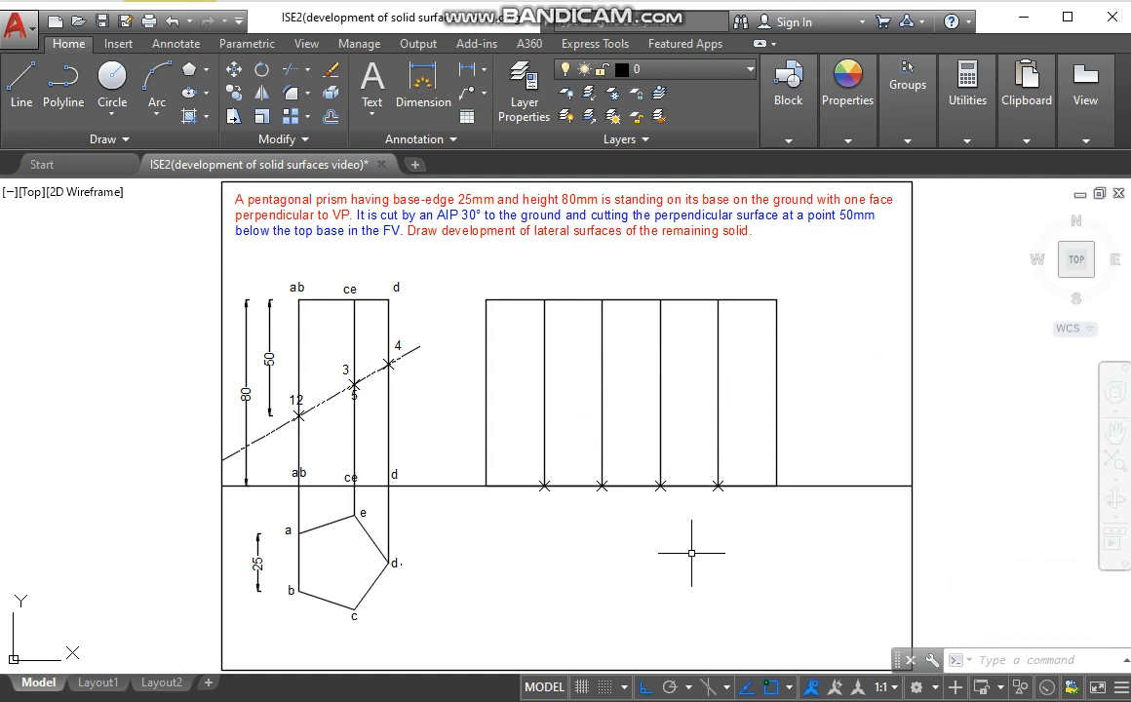
Step: Label the development's vertical lines a, b, c, d, e, a along both the upper edge and the base line with 4 mm text
{"action": "key", "text": "Return"}
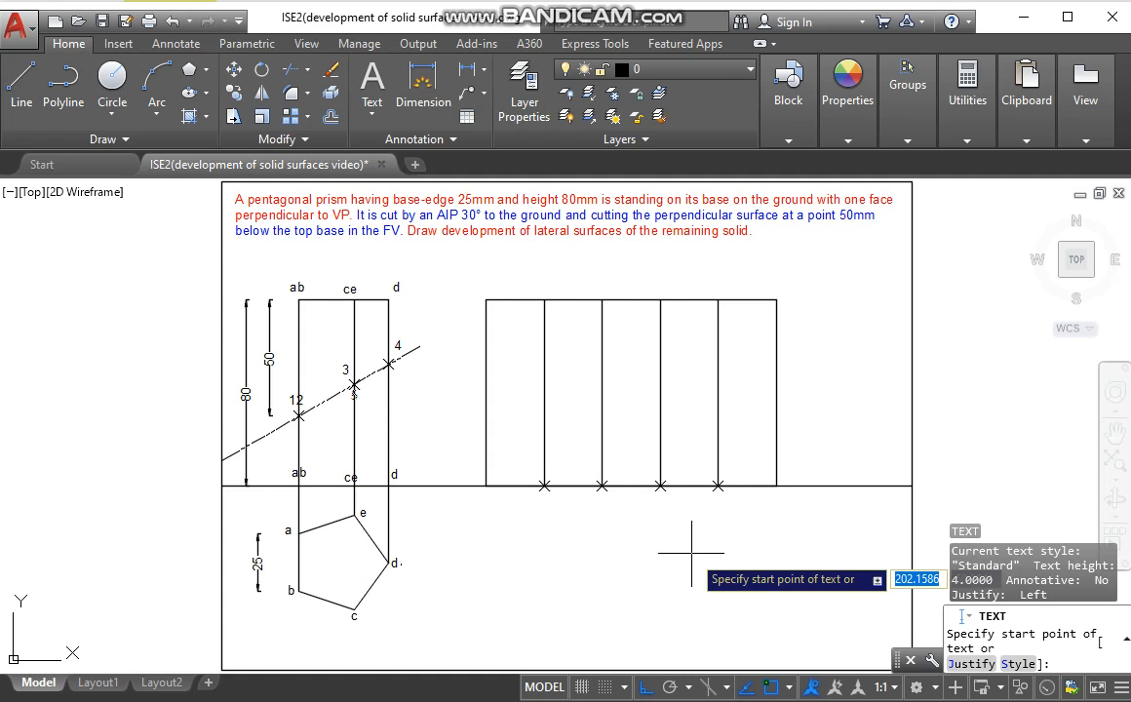
{"action": "left_click", "coordinate": [691, 552]}
{"action": "key", "text": "Return"}
{"action": "key", "text": "Return"}
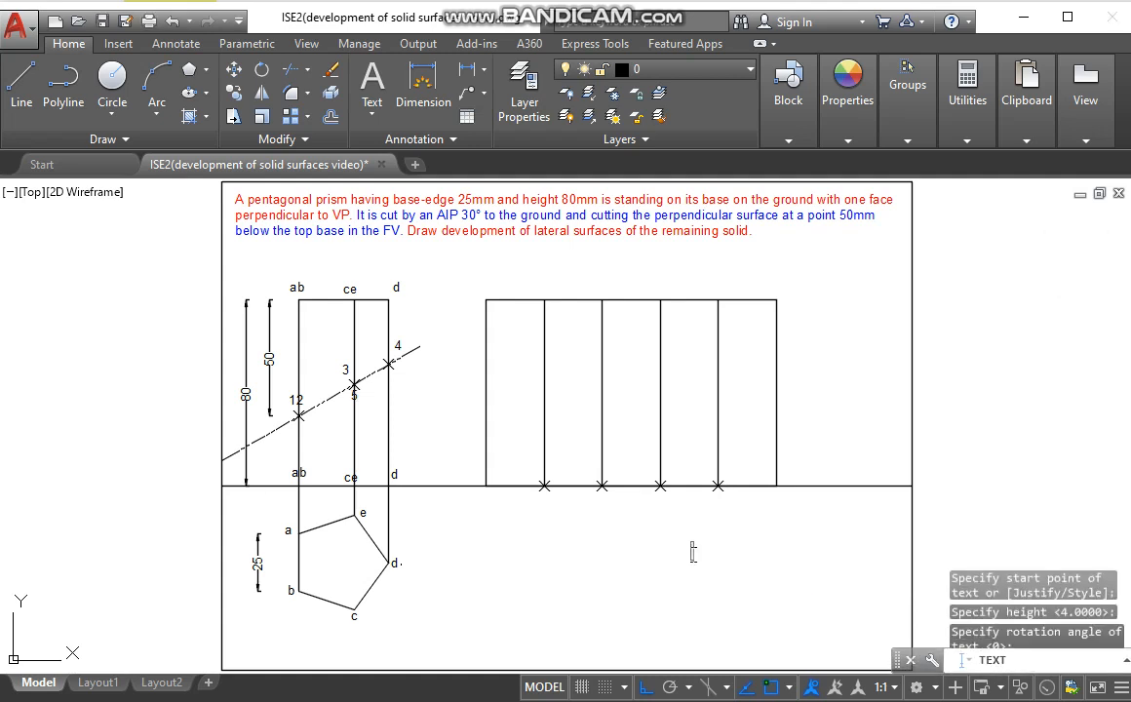
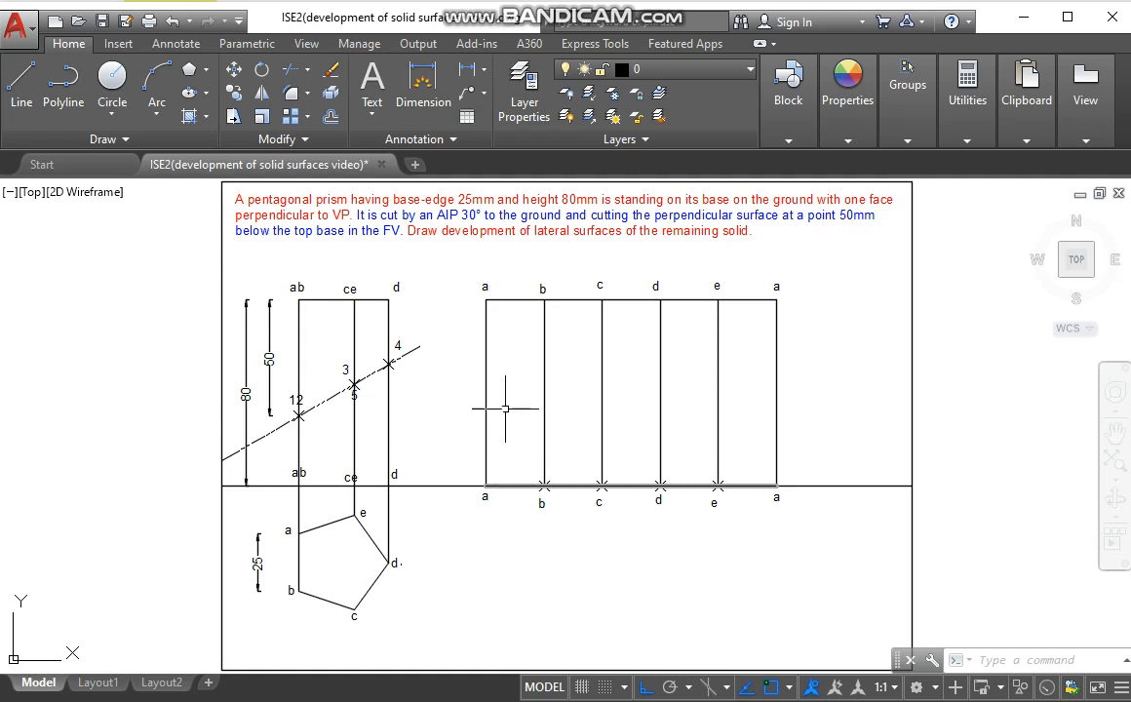
Step: Add a linear dimension for the development rectangle's height, placed outside its last vertical edge a
{"action": "left_click", "coordinate": [422, 86]}
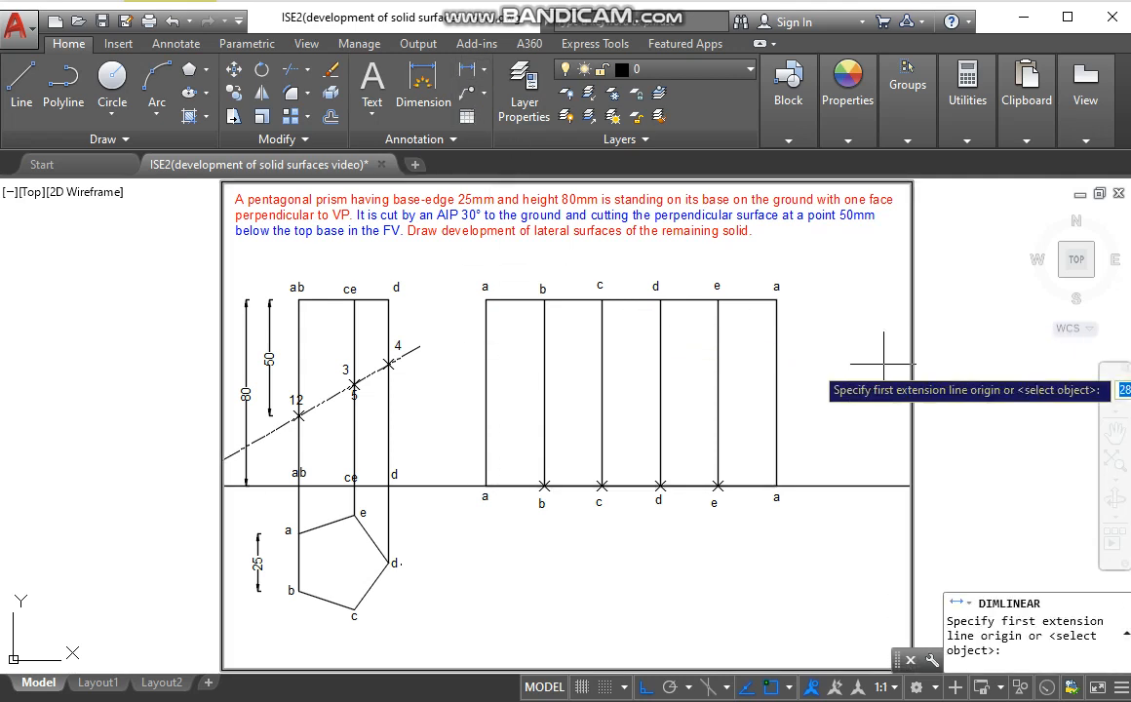
{"action": "left_click", "coordinate": [776, 300]}
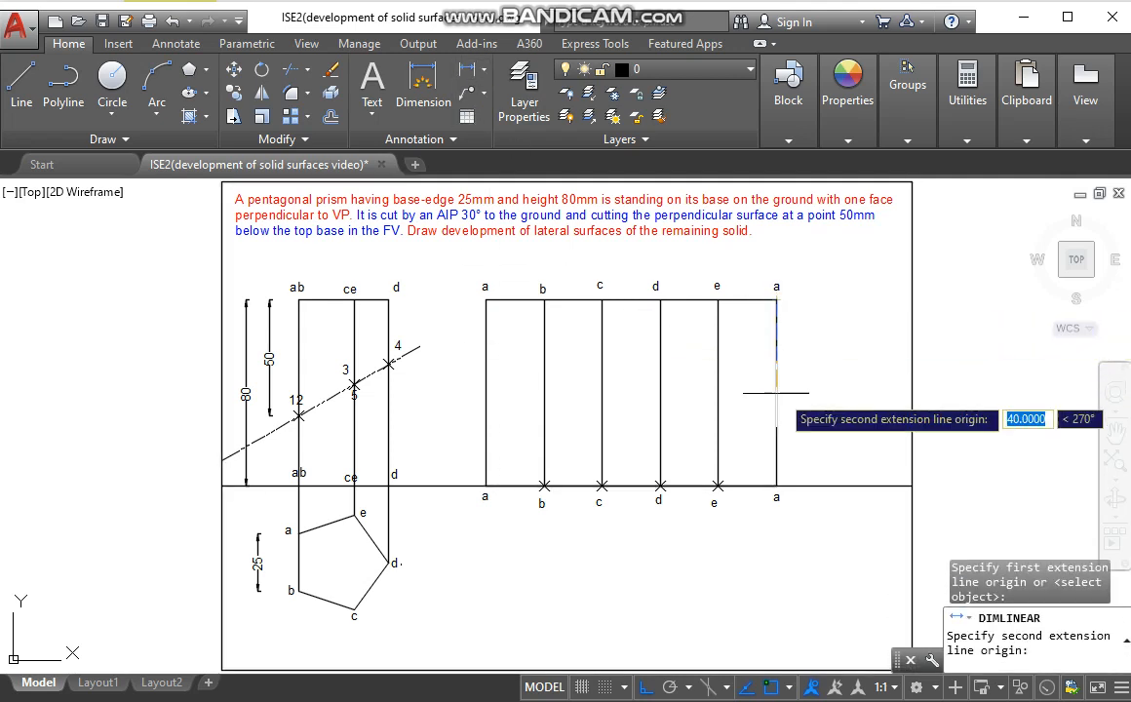
{"action": "left_click", "coordinate": [777, 484]}
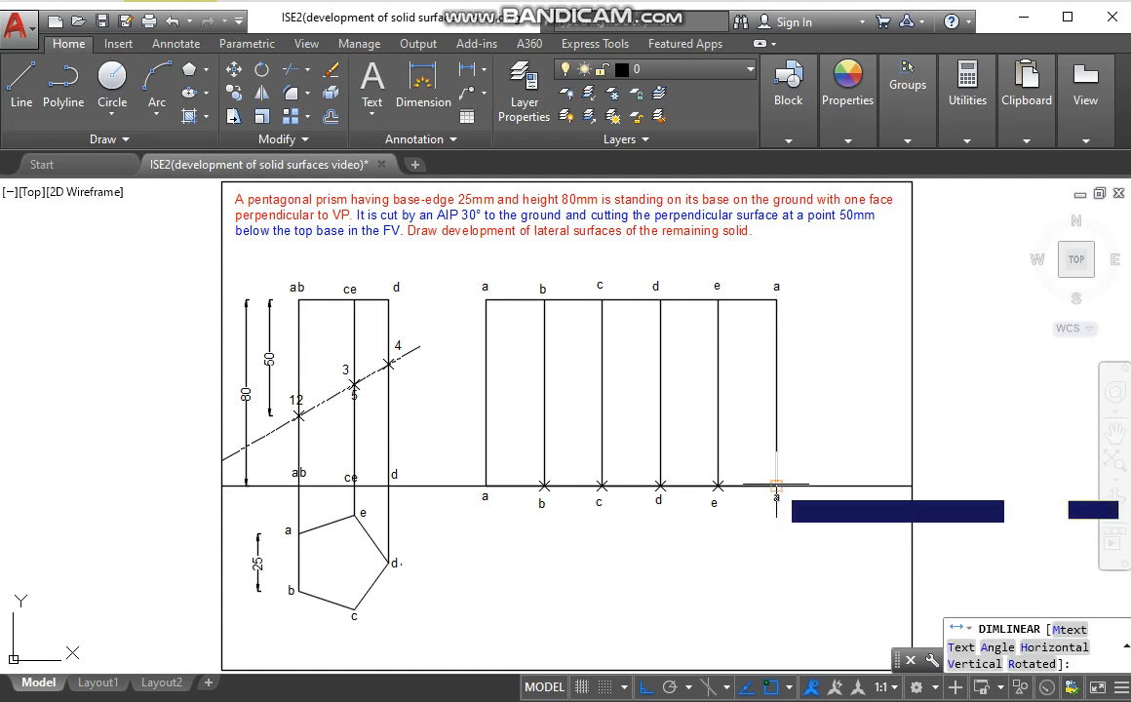
{"action": "left_click", "coordinate": [854, 479]}
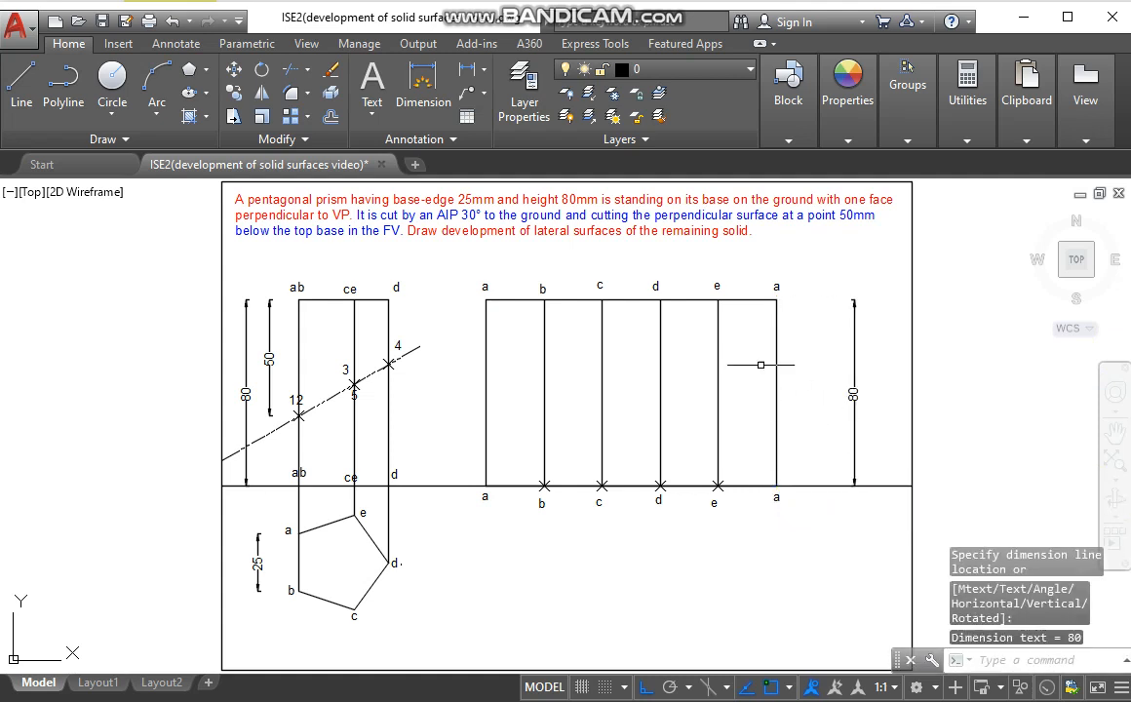
Step: Add linear dimensions below the development for its overall base length and for the first base segment from a to b
{"action": "left_click", "coordinate": [468, 78]}
{"action": "left_click", "coordinate": [486, 485]}
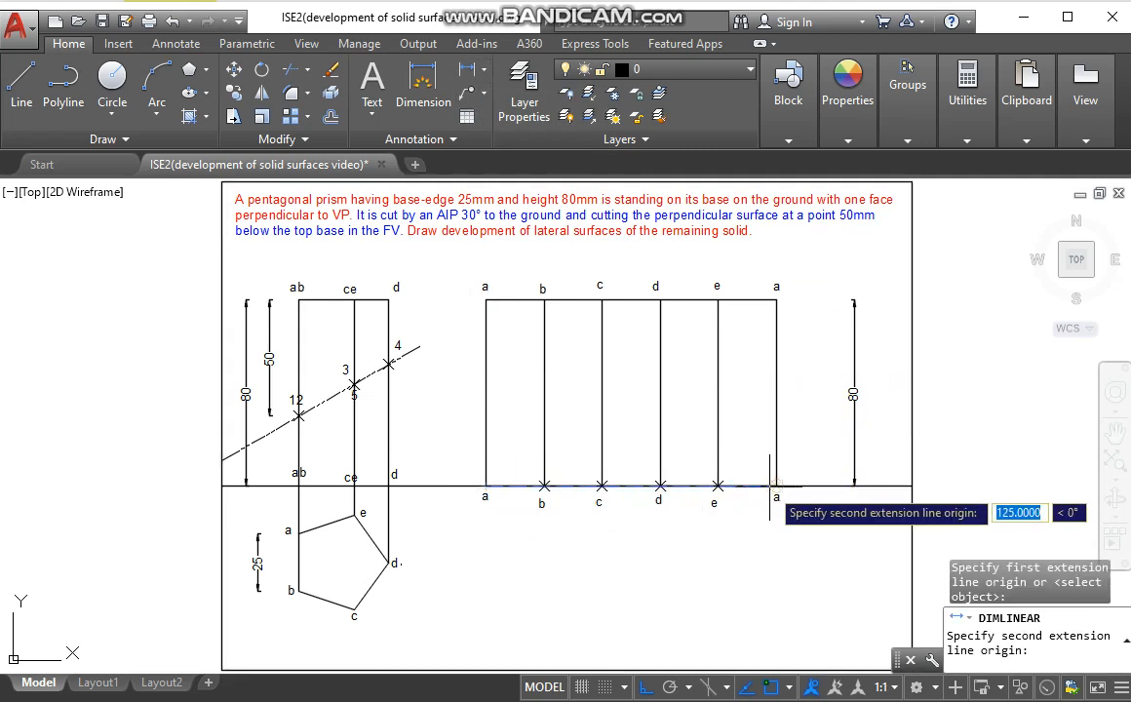
{"action": "left_click", "coordinate": [776, 485]}
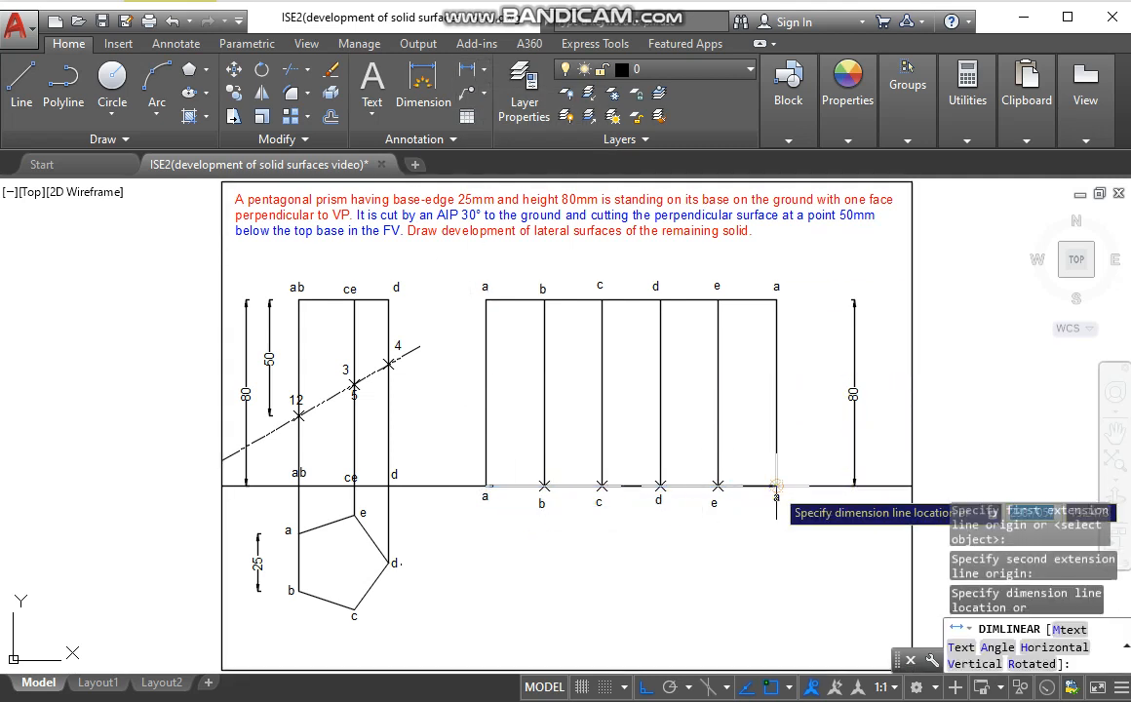
{"action": "left_click", "coordinate": [775, 554]}
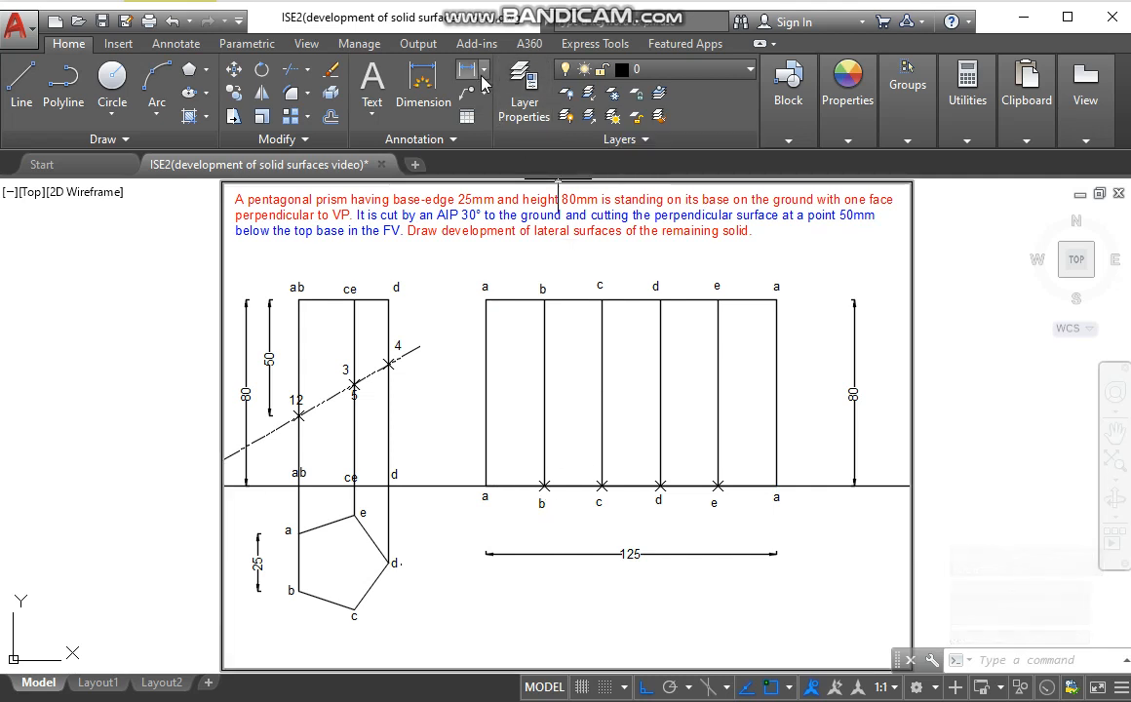
{"action": "left_click", "coordinate": [424, 80]}
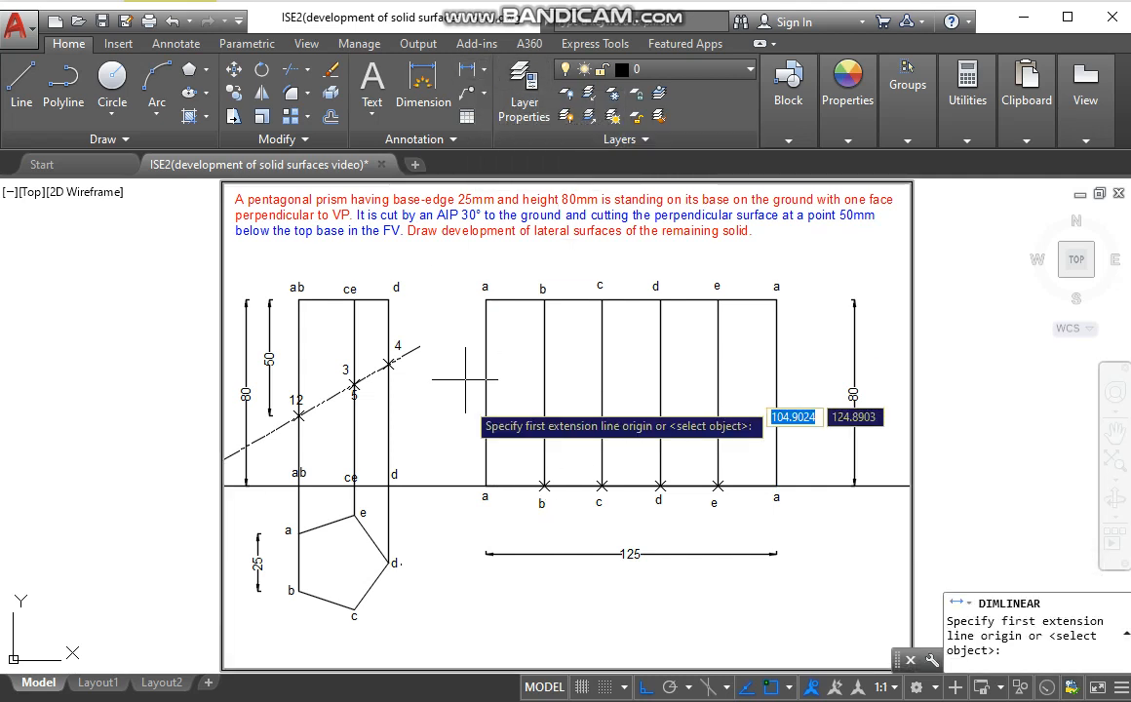
{"action": "left_click", "coordinate": [486, 485]}
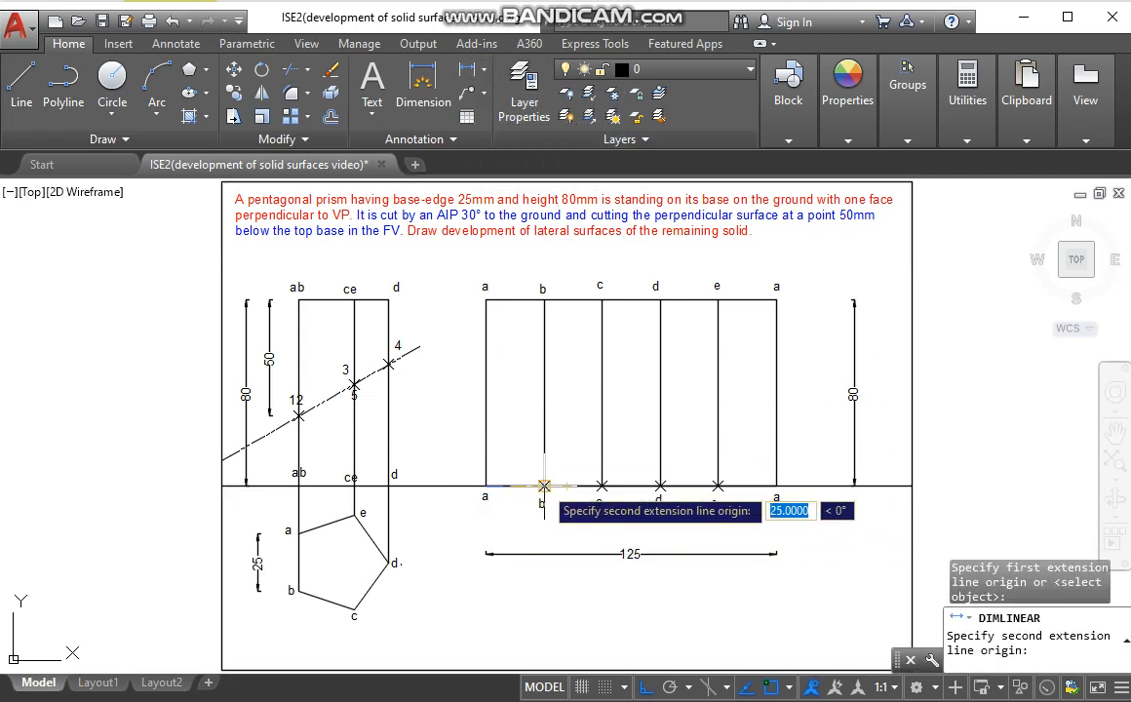
{"action": "left_click", "coordinate": [543, 485]}
{"action": "left_click", "coordinate": [533, 543]}
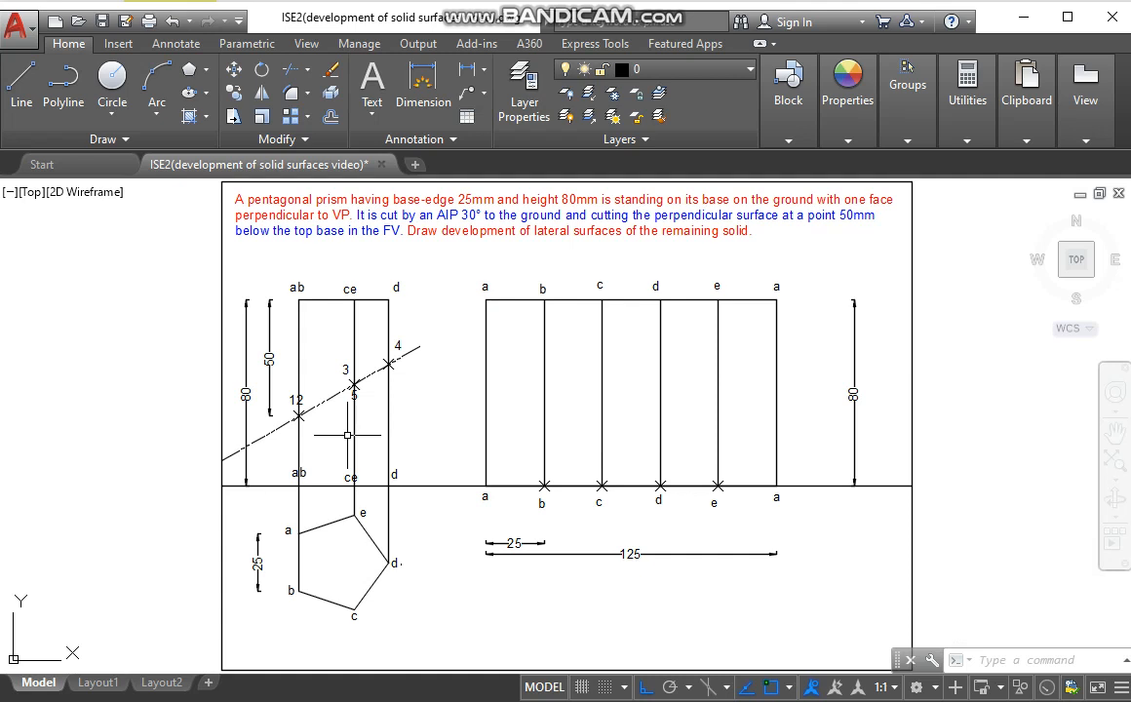
Step: Draw a horizontal projection line from cut point 12 in the front view across the whole development
{"action": "key", "text": "Return"}
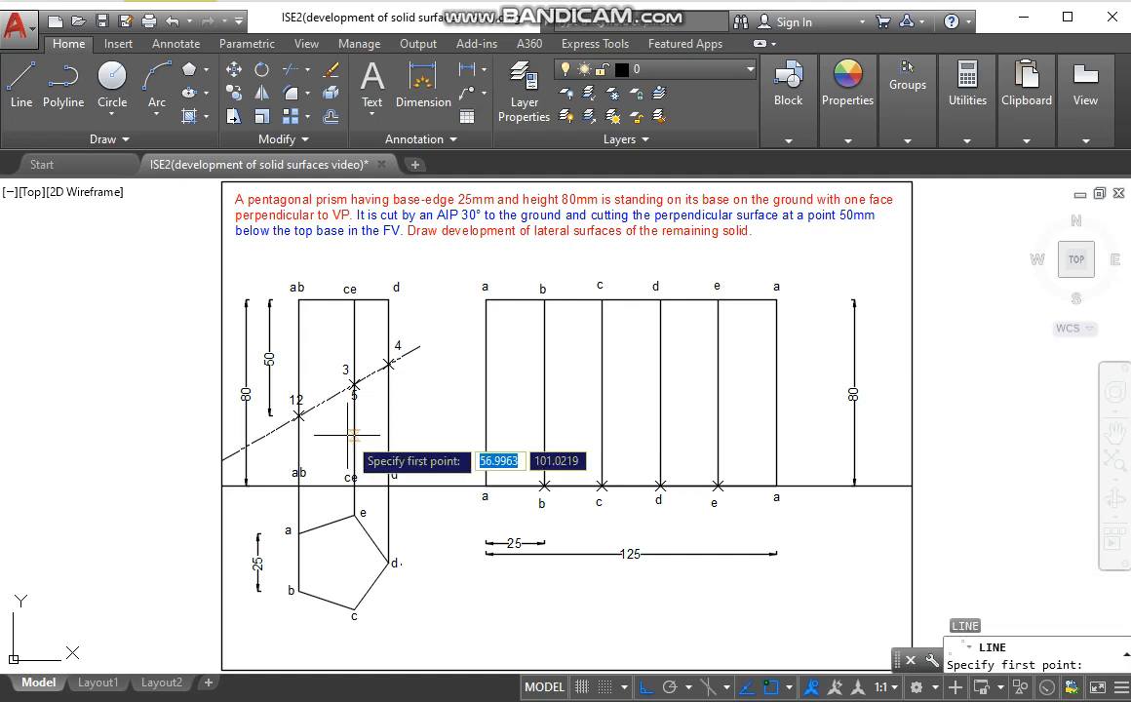
{"action": "left_click", "coordinate": [299, 417]}
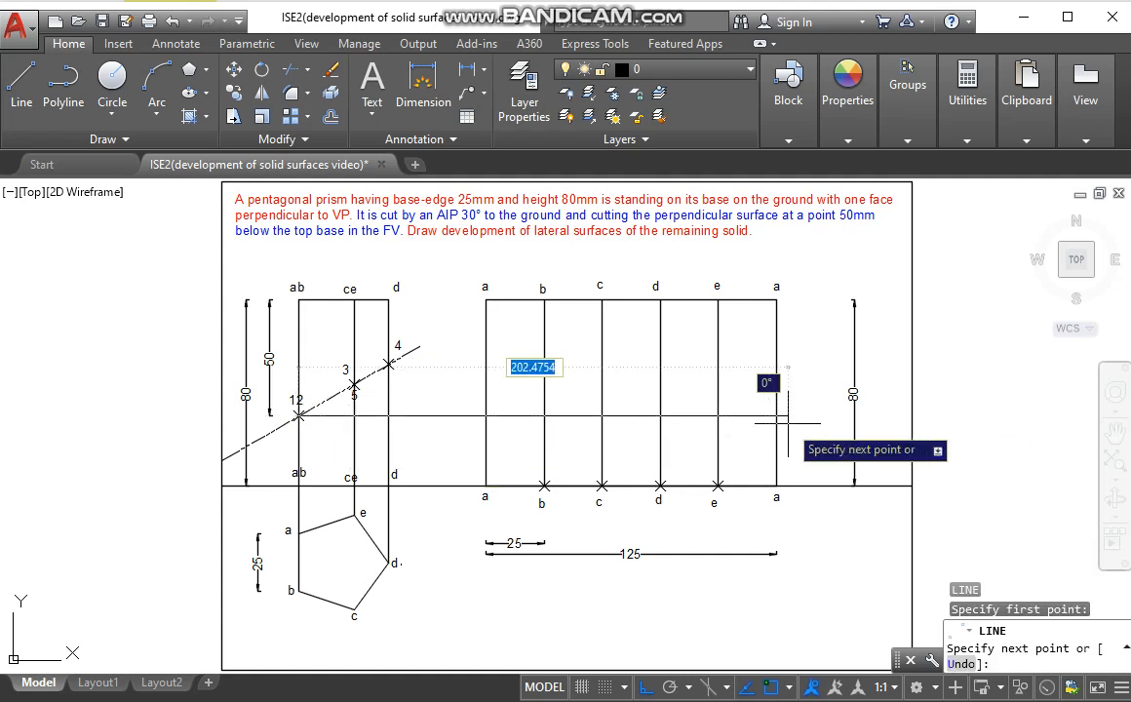
{"action": "left_click", "coordinate": [777, 417]}
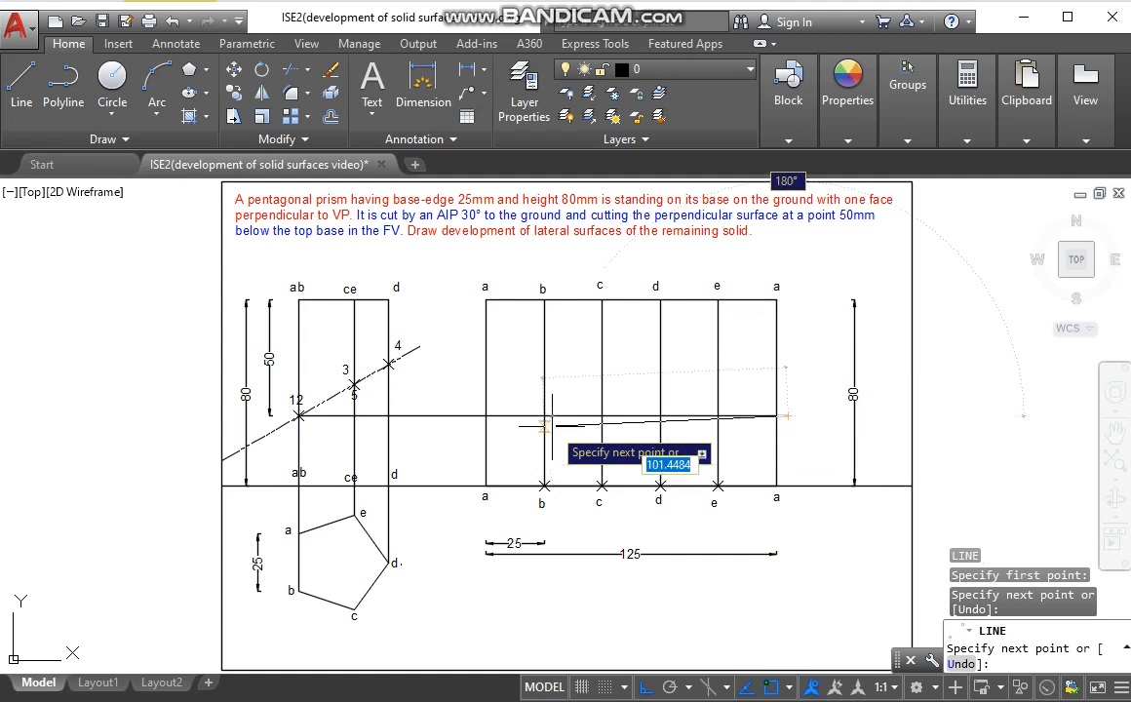
{"action": "key", "text": "Return"}
Step: Draw horizontal projection lines from cut points 3/5 and 4 in the front view, extending past the development's last edge
{"action": "key", "text": "Return"}
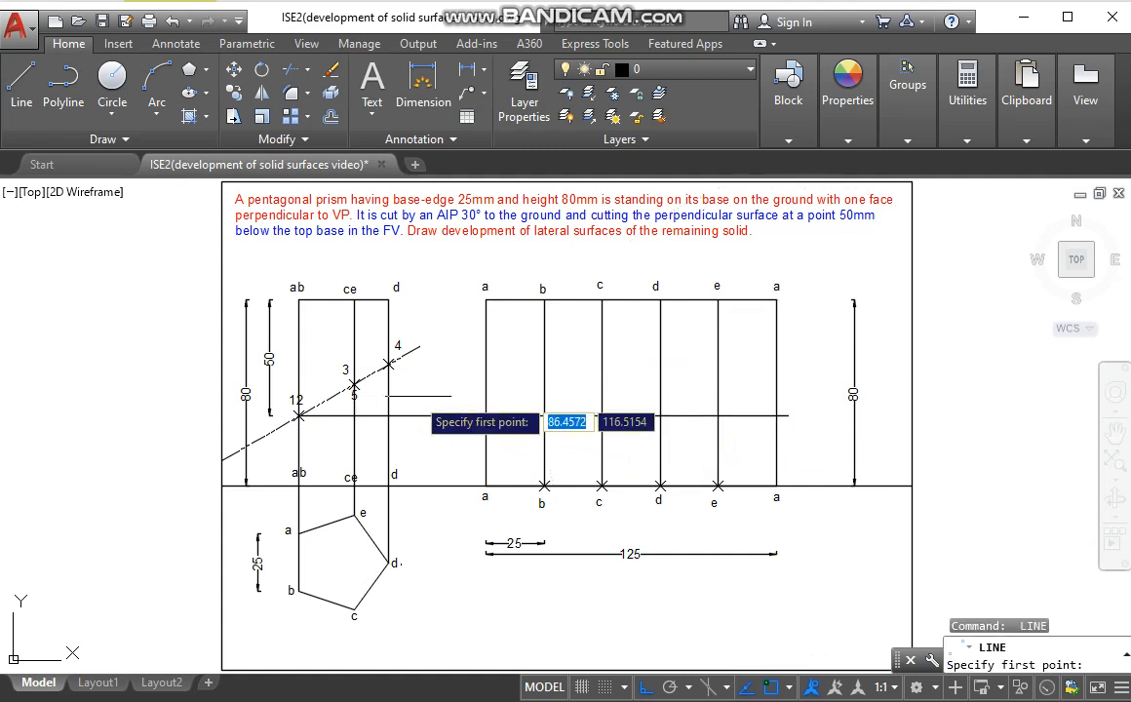
{"action": "left_click", "coordinate": [354, 384]}
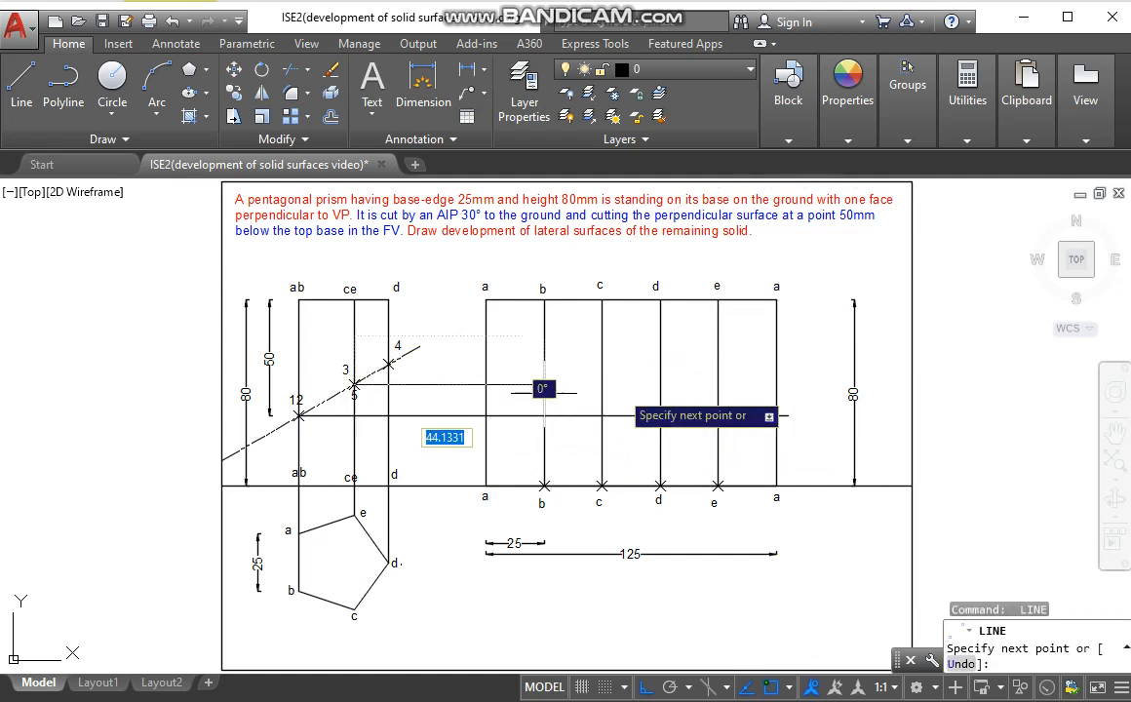
{"action": "left_click", "coordinate": [800, 384]}
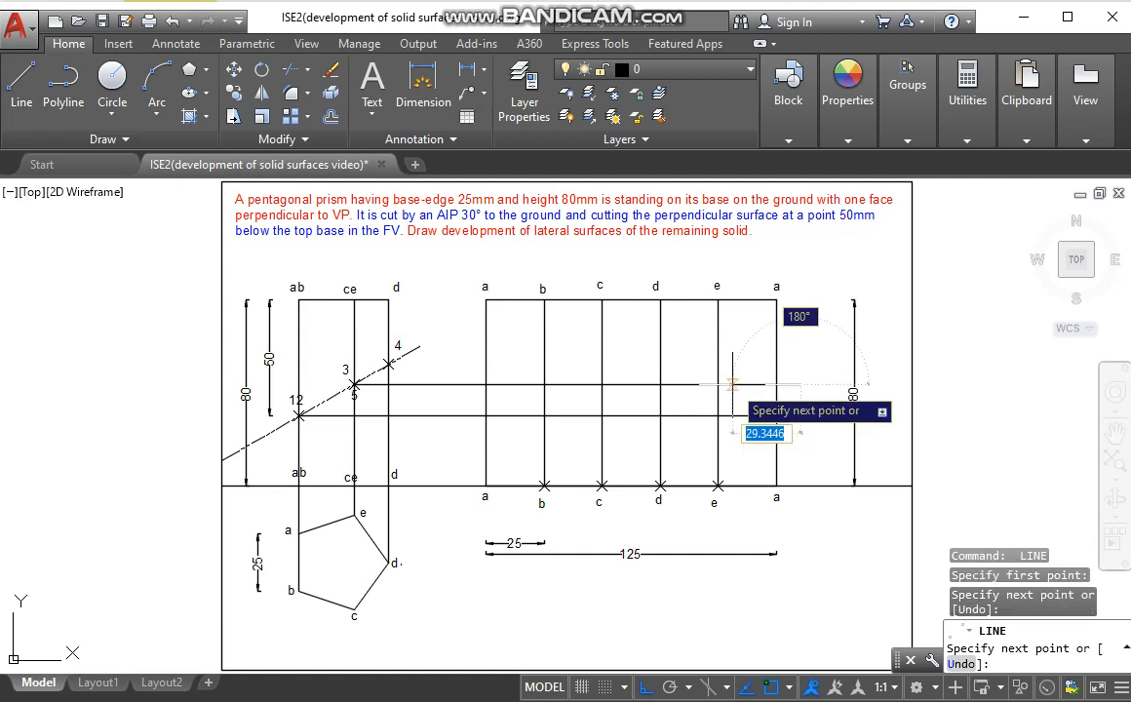
{"action": "key", "text": "Return"}
{"action": "key", "text": "Return"}
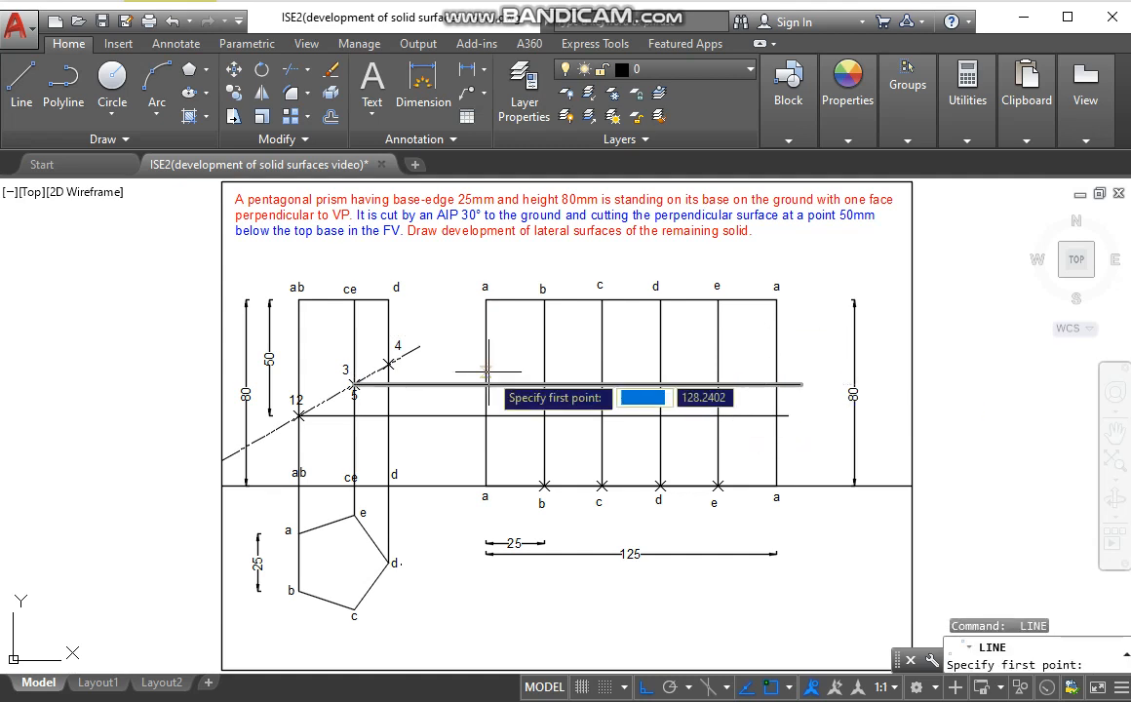
{"action": "left_click", "coordinate": [389, 364]}
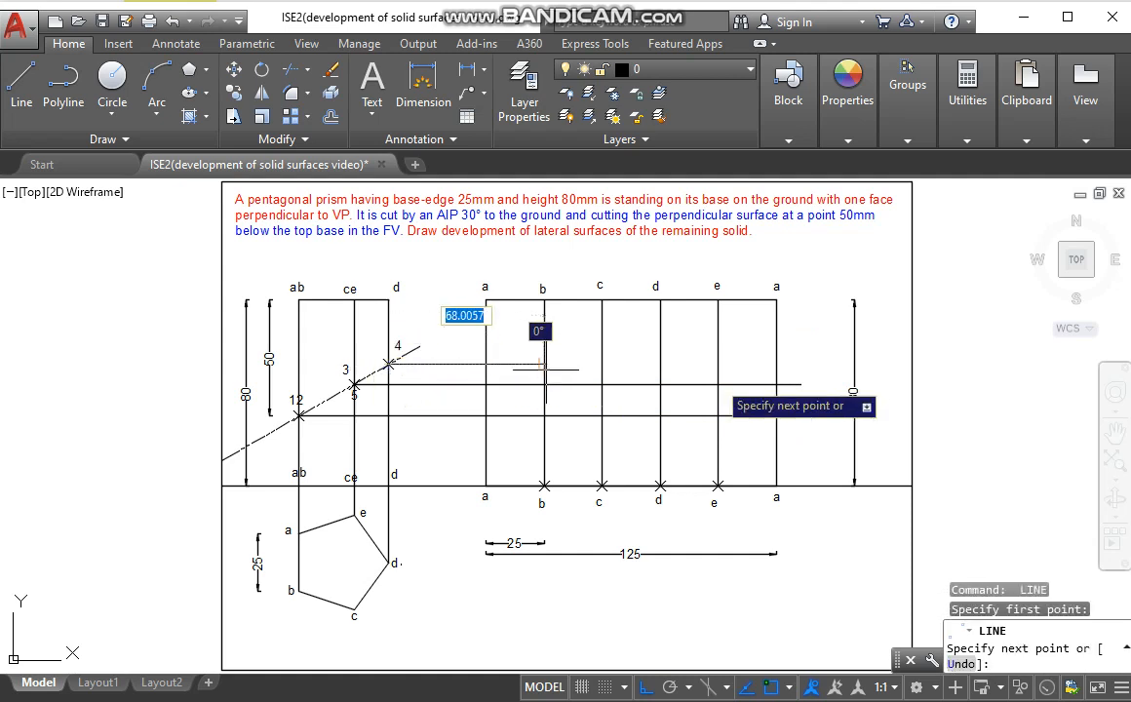
{"action": "left_click", "coordinate": [814, 364]}
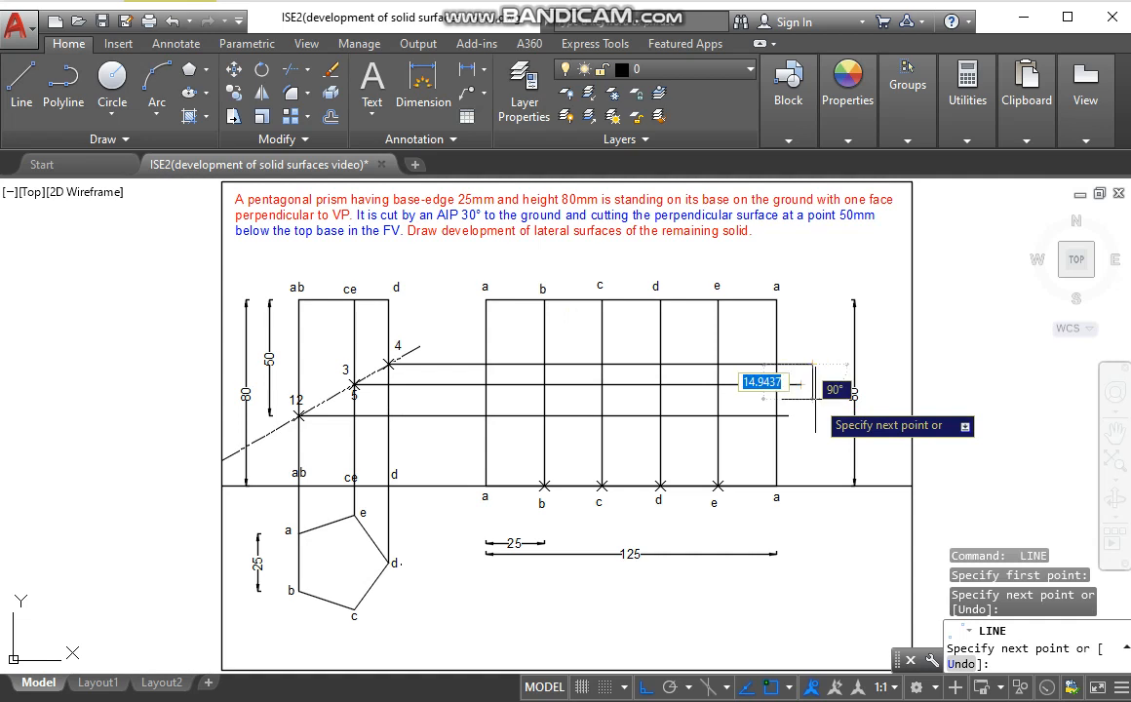
{"action": "key", "text": "Return"}
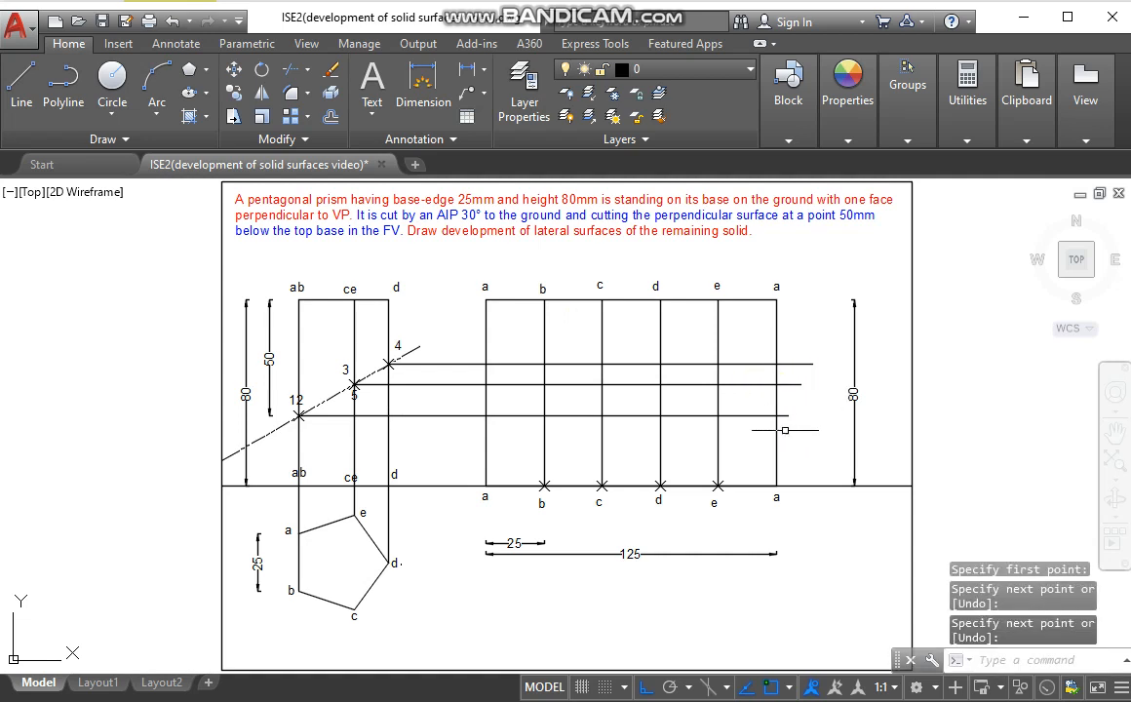
Step: Change the colour of the three horizontal projection lines to light grey
{"action": "left_click", "coordinate": [761, 423]}
{"action": "left_click", "coordinate": [751, 352]}
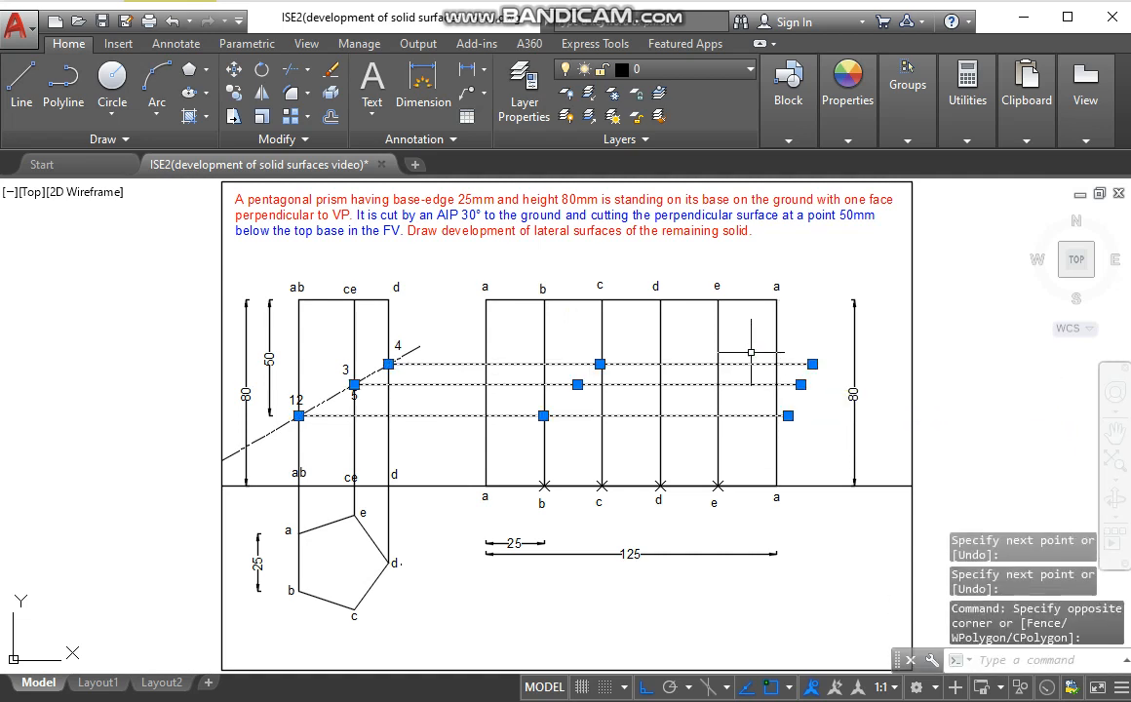
{"action": "left_click", "coordinate": [848, 93]}
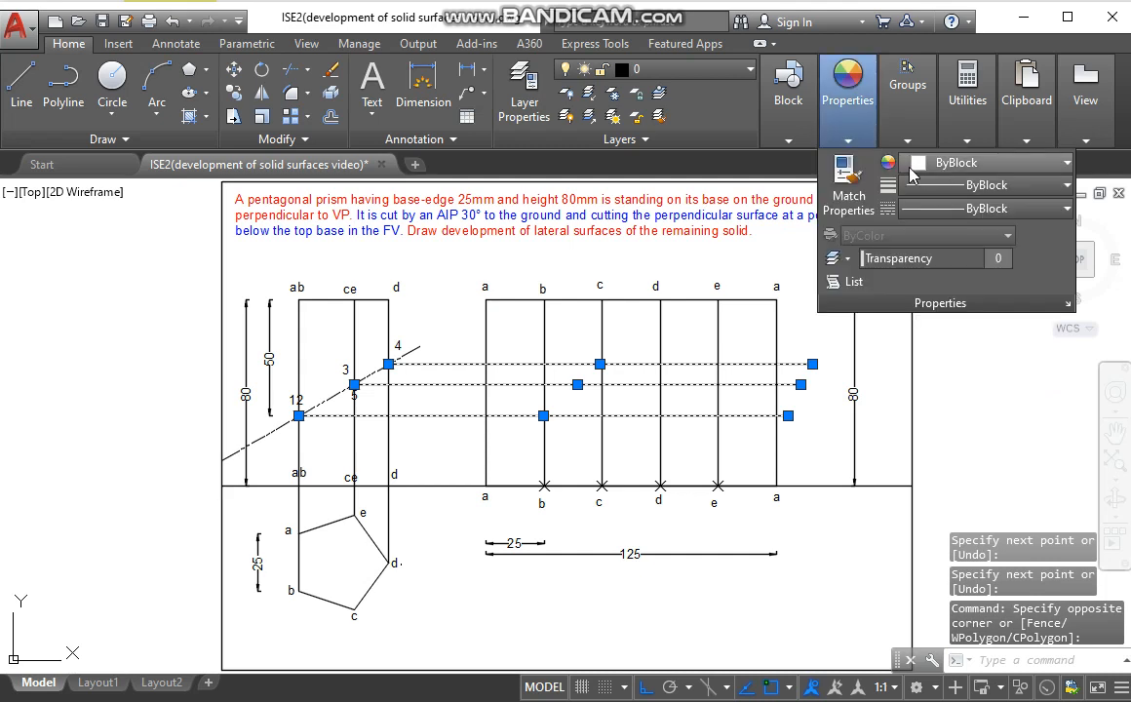
{"action": "left_click", "coordinate": [990, 163]}
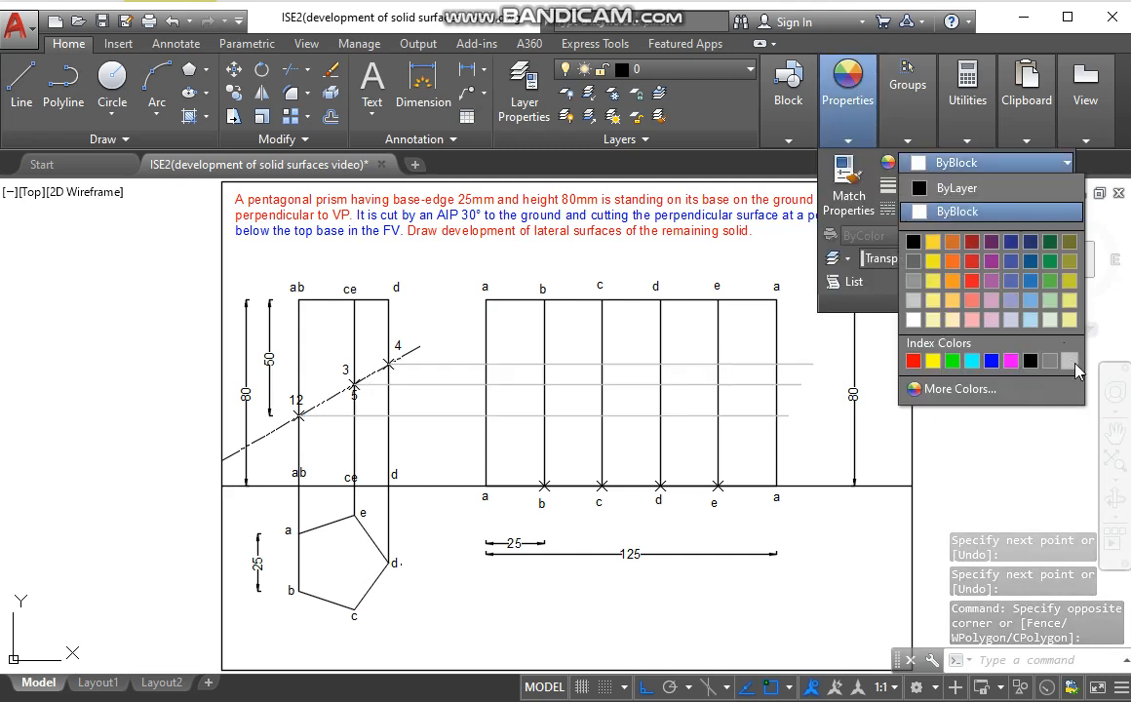
{"action": "left_click", "coordinate": [974, 322]}
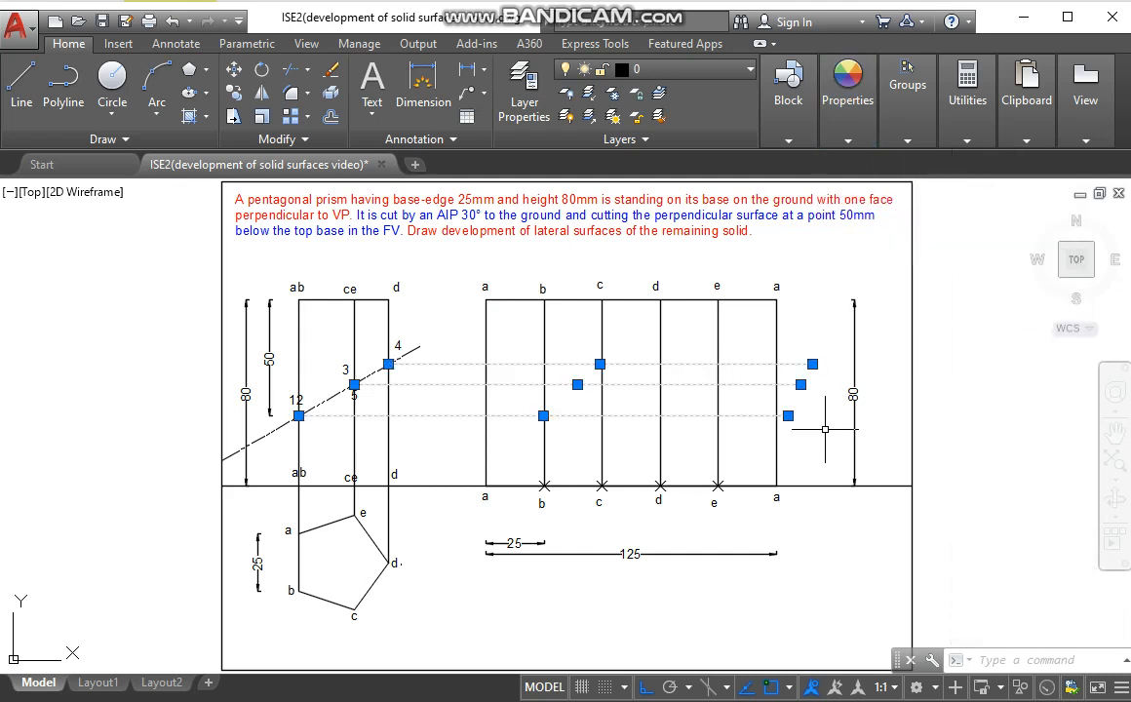
{"action": "key", "text": "Escape"}
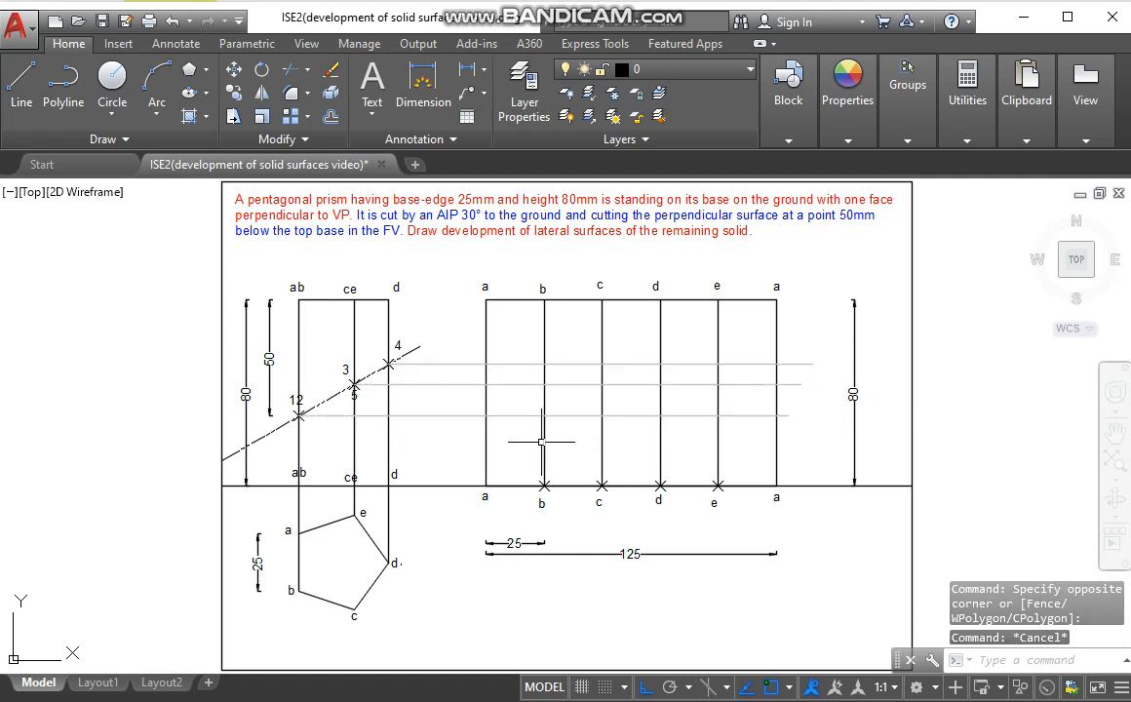
Step: Place a point where the projection line from 12 crosses the development's first edge a
{"action": "left_click", "coordinate": [108, 138]}
{"action": "left_click", "coordinate": [110, 167]}
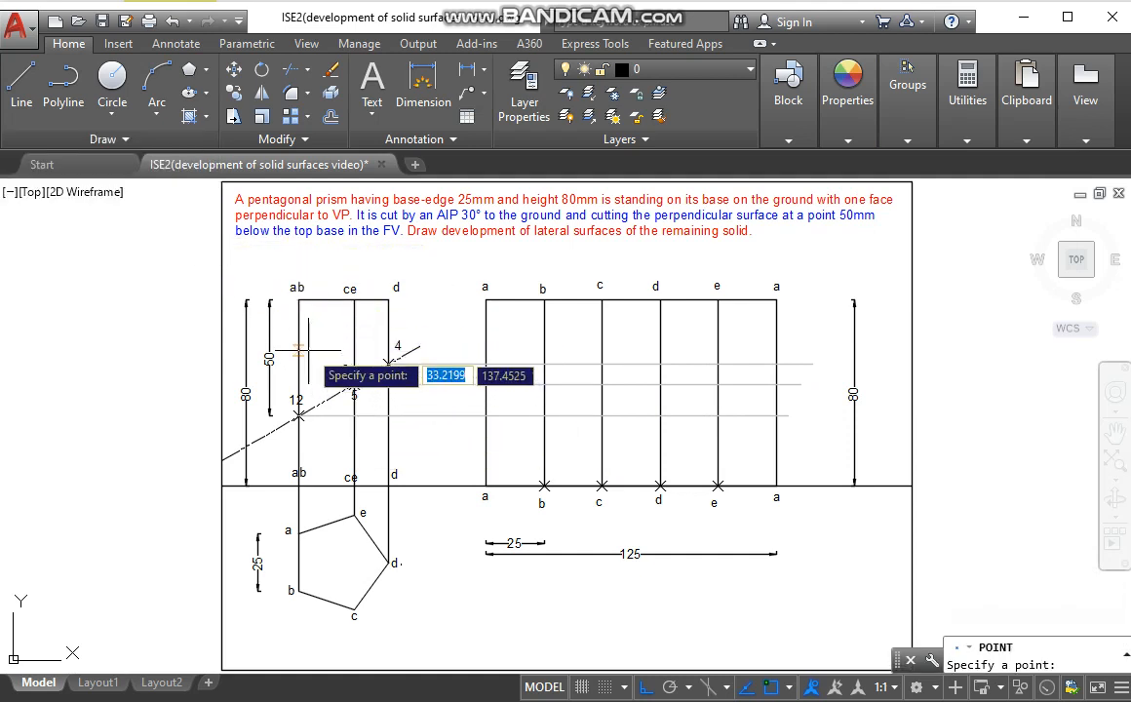
{"action": "left_click", "coordinate": [485, 415]}
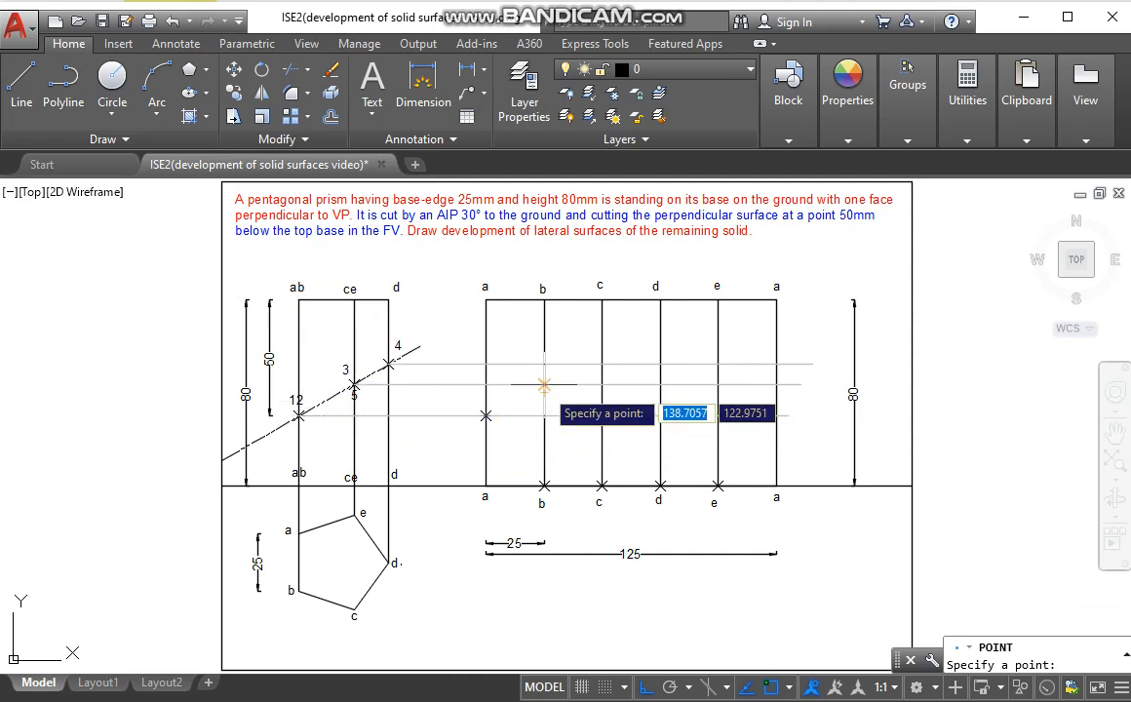
{"action": "left_click", "coordinate": [543, 384]}
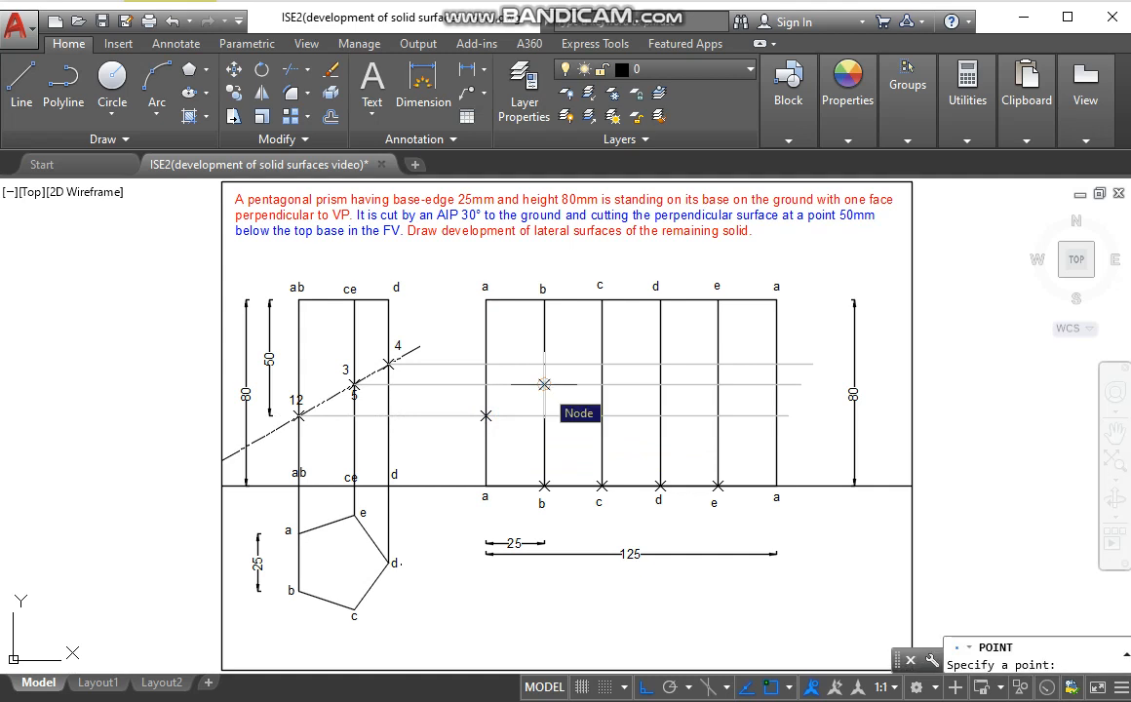
{"action": "key", "text": "ctrl+z"}
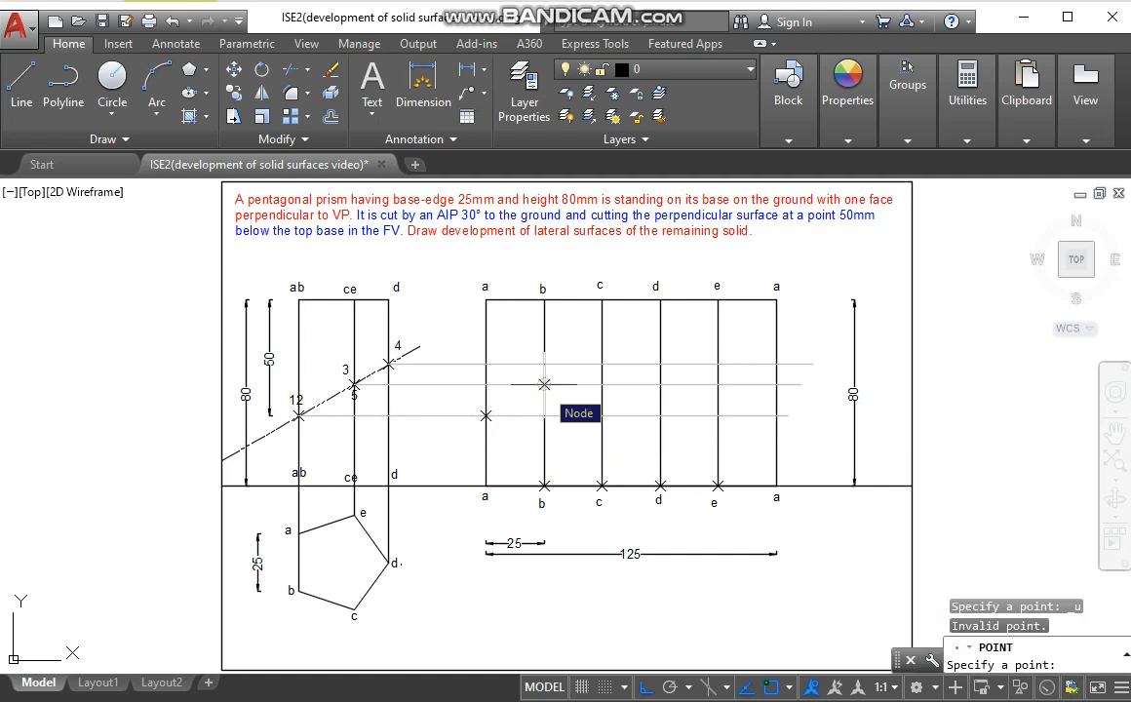
{"action": "key", "text": "Escape"}
{"action": "key", "text": "ctrl+z"}
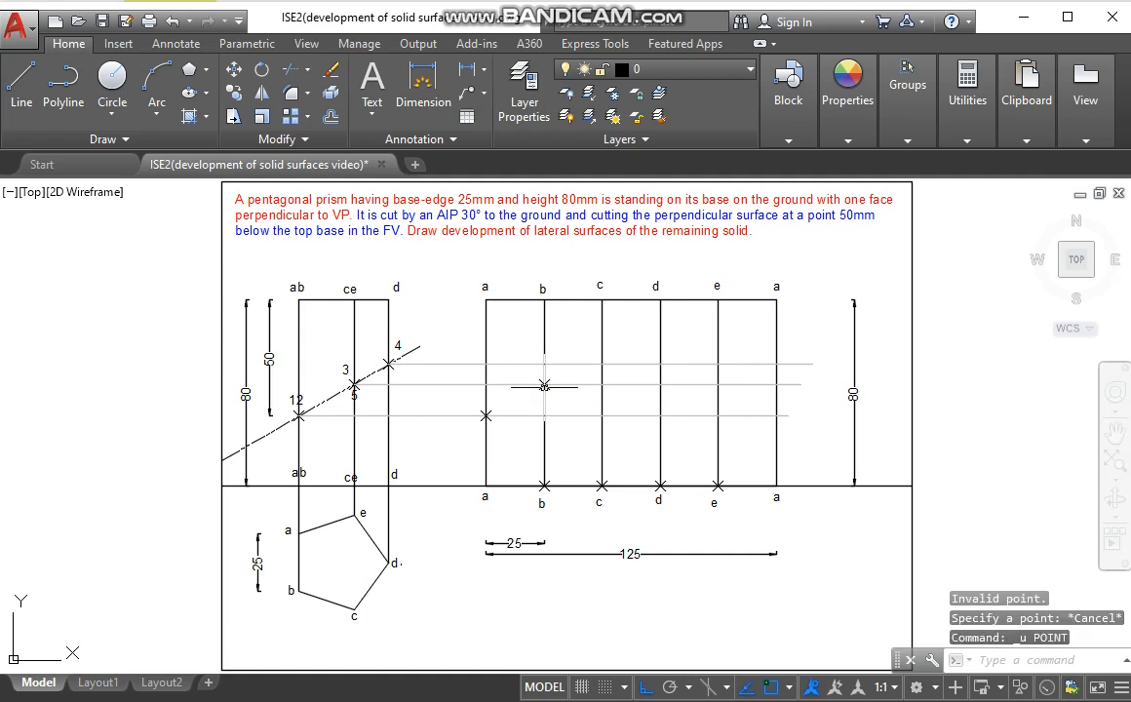
{"action": "key", "text": "ctrl+z"}
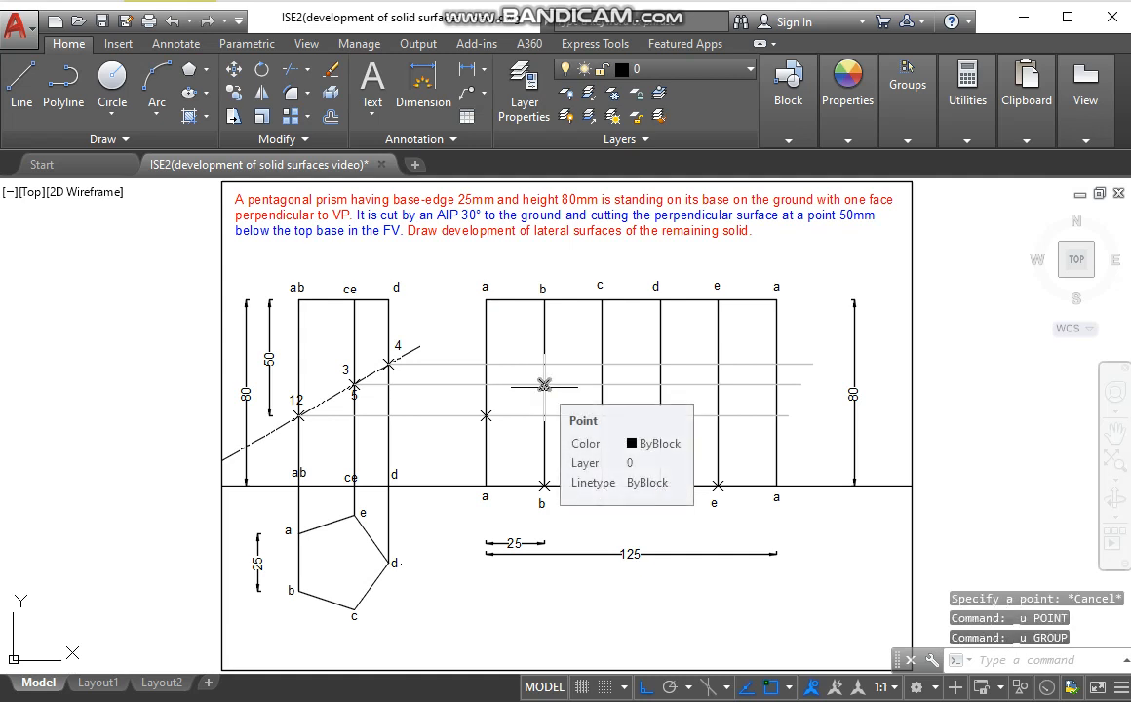
{"action": "left_click", "coordinate": [544, 385]}
{"action": "key", "text": "Delete"}
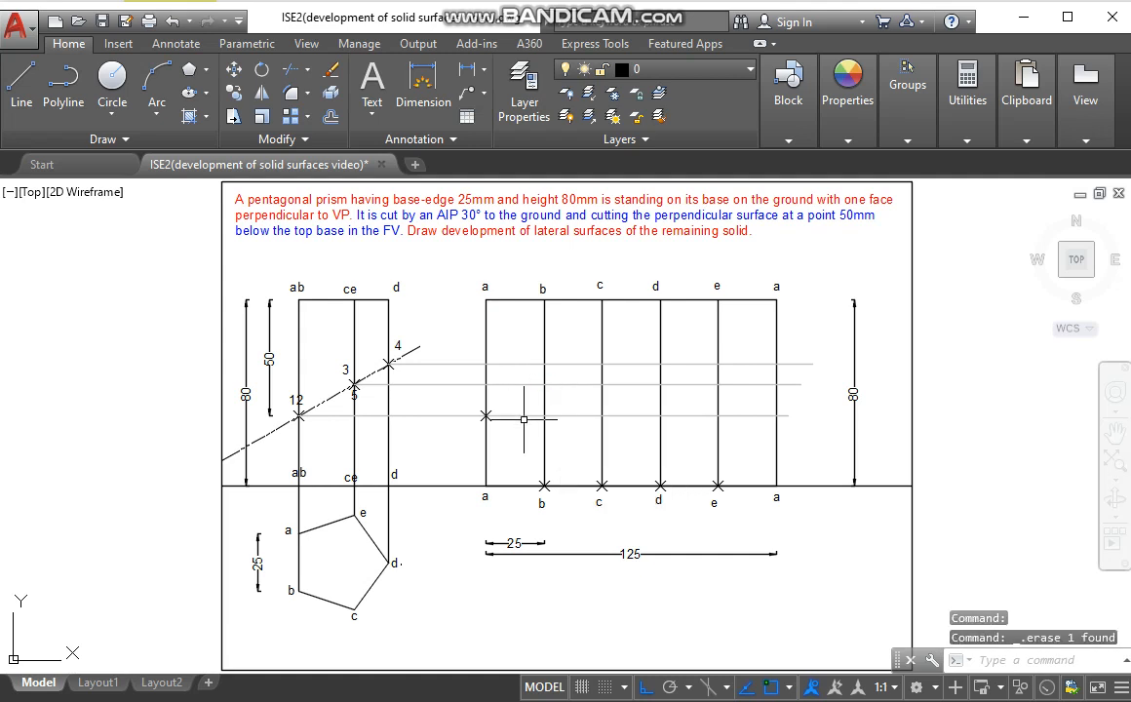
Step: Place points on the development where edges b, c, d, e and the last a meet their projection lines from 12, 3/5 and 4
{"action": "left_click", "coordinate": [107, 138]}
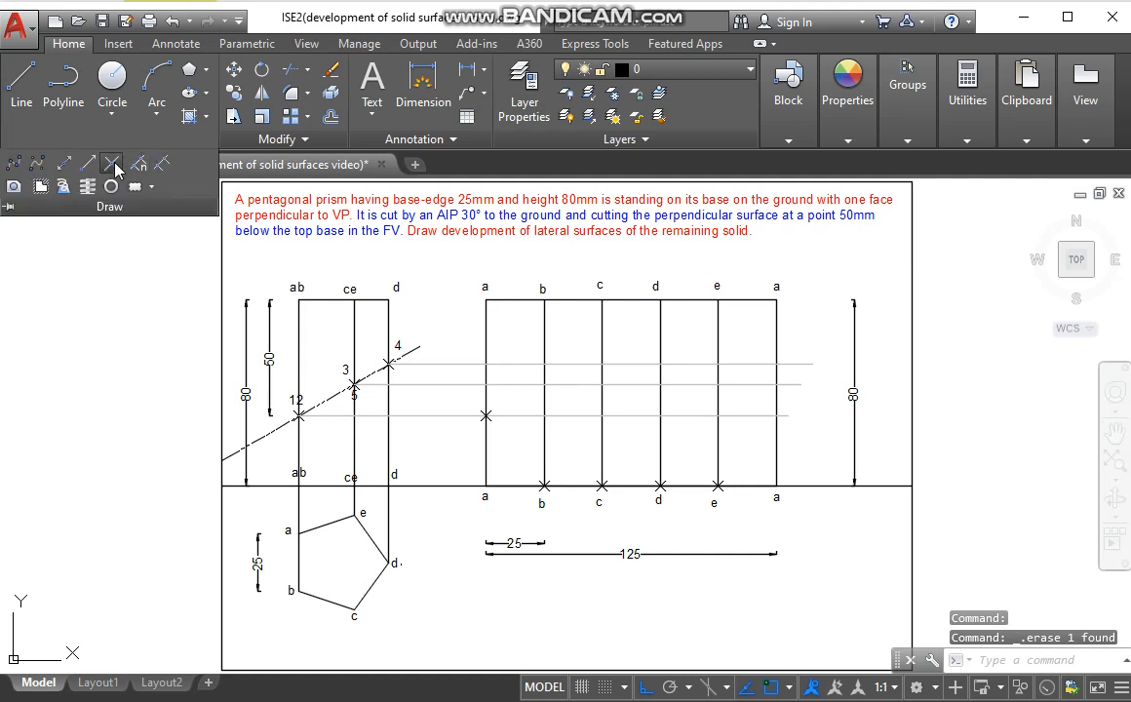
{"action": "left_click", "coordinate": [113, 164]}
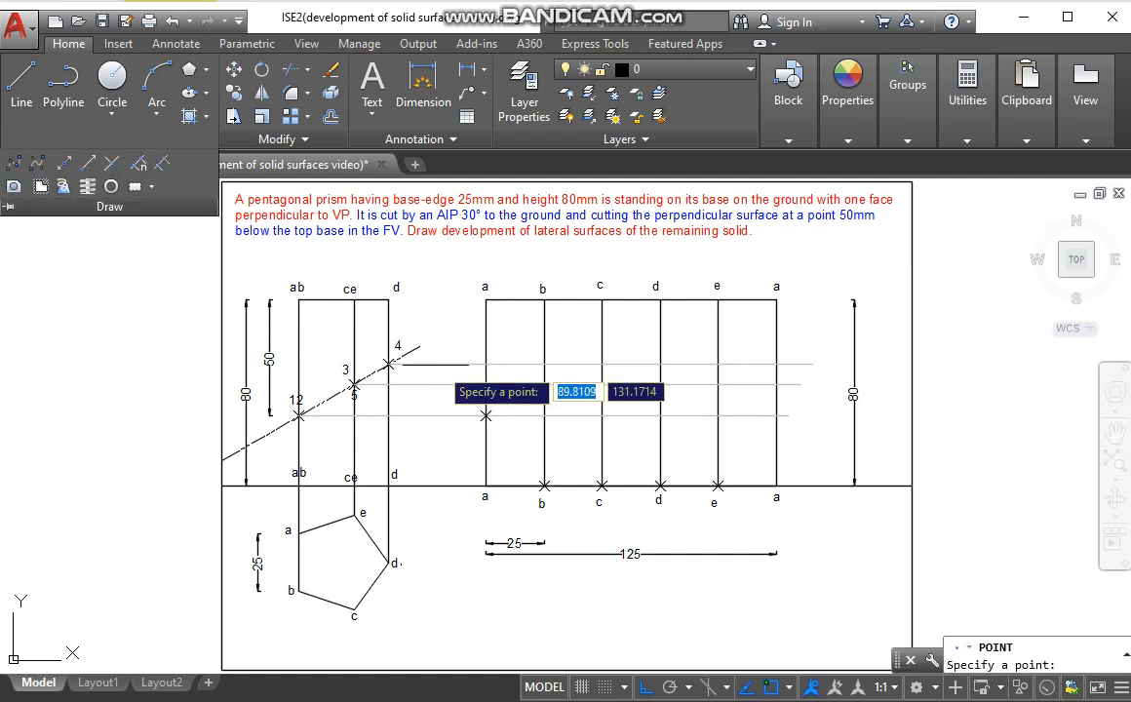
{"action": "left_click", "coordinate": [543, 417]}
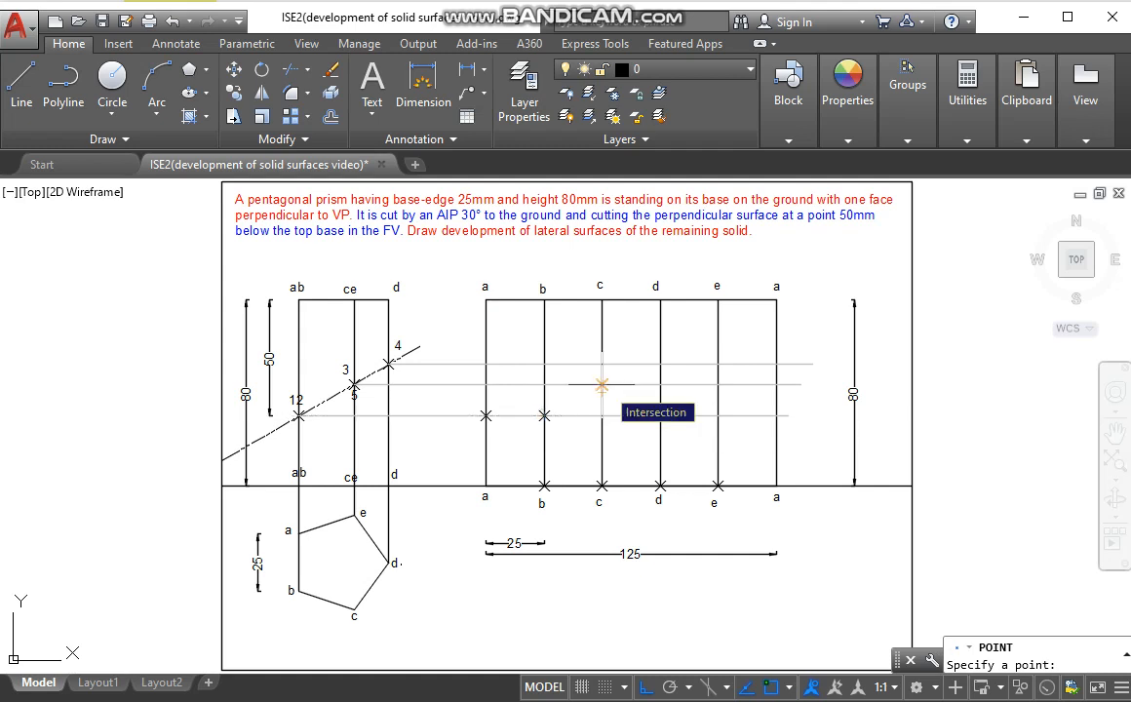
{"action": "left_click", "coordinate": [602, 385]}
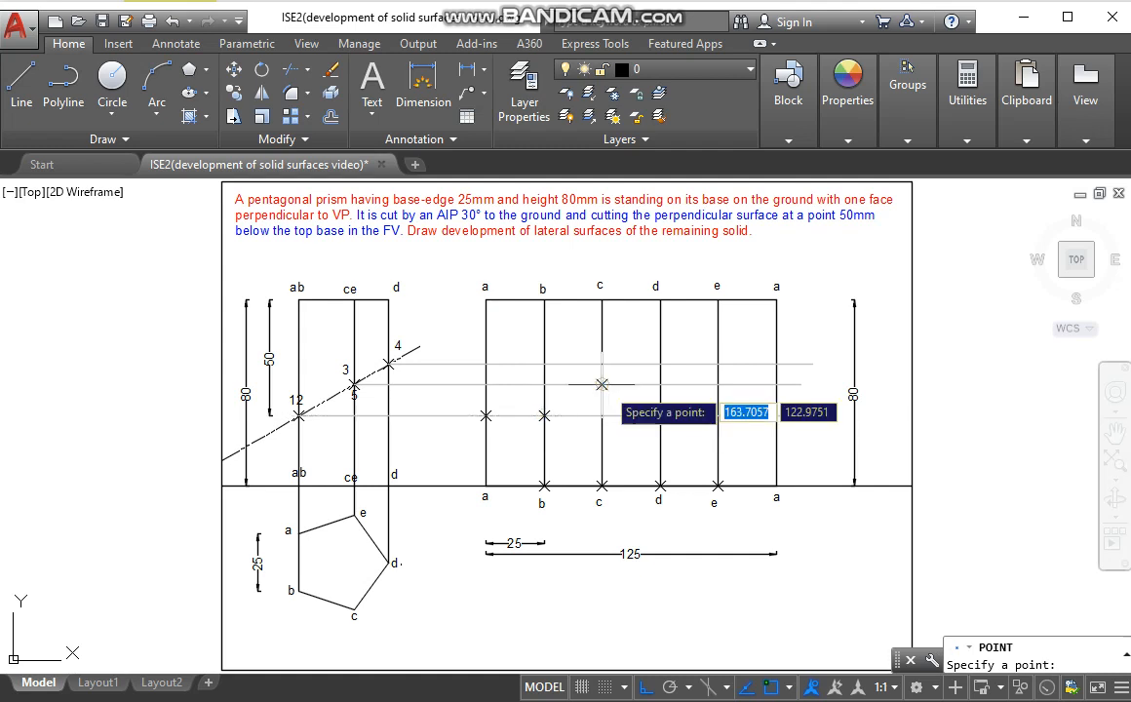
{"action": "left_click", "coordinate": [660, 364]}
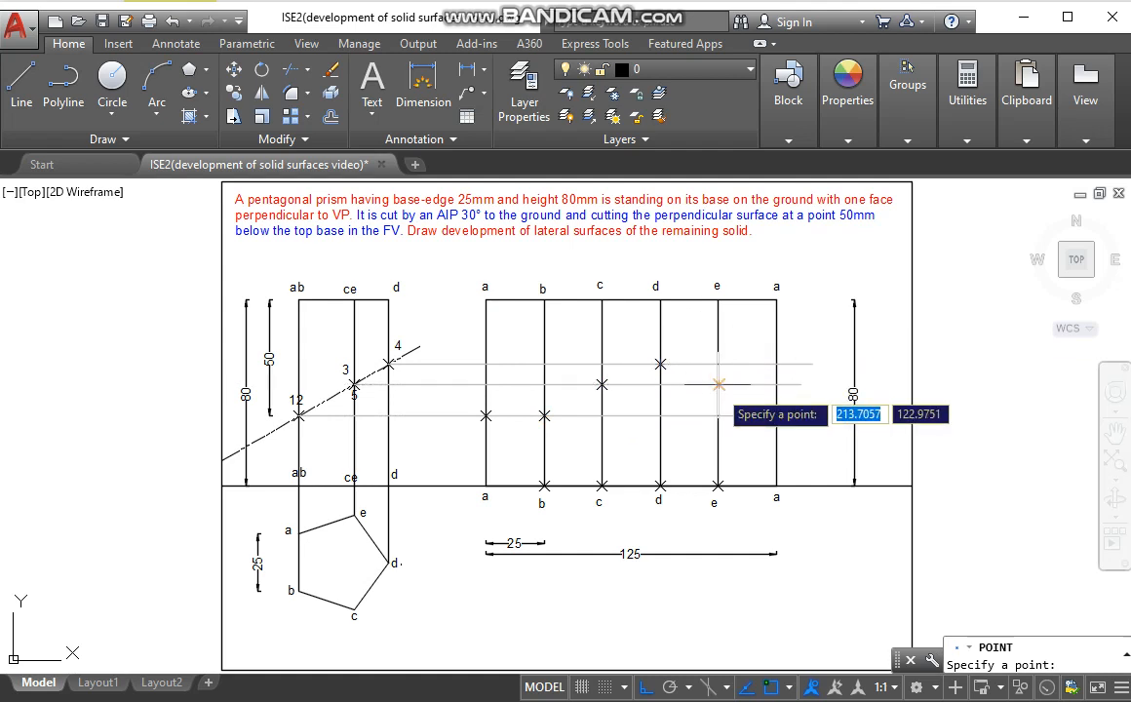
{"action": "left_click", "coordinate": [718, 384]}
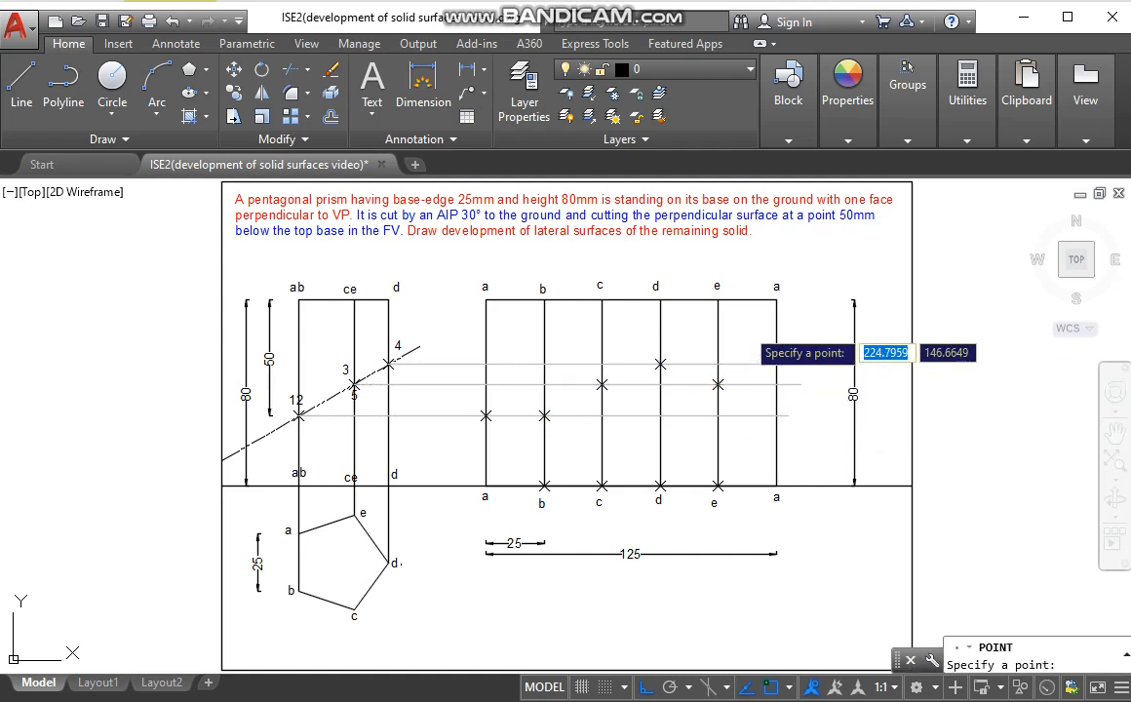
{"action": "left_click", "coordinate": [776, 416]}
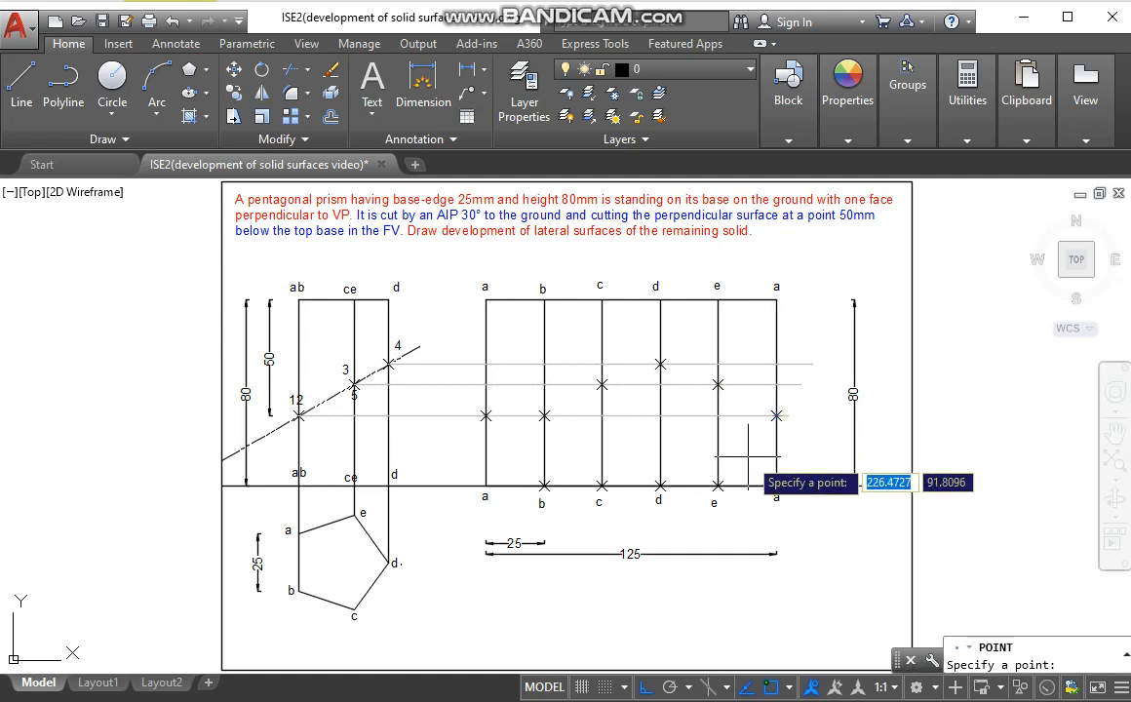
{"action": "key", "text": "Escape"}
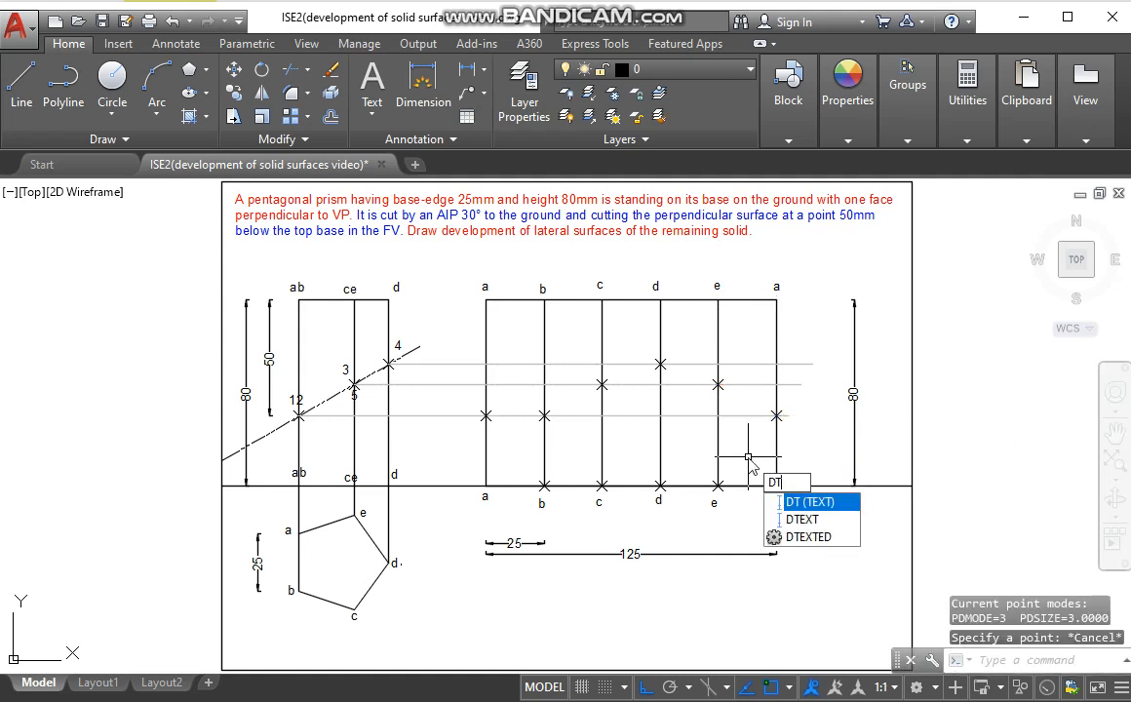
Step: Label the development's cut points 1, 2, 3, 4, 5 and 1 in order with single-line text, height 4 and rotation 0
{"action": "key", "text": "Return"}
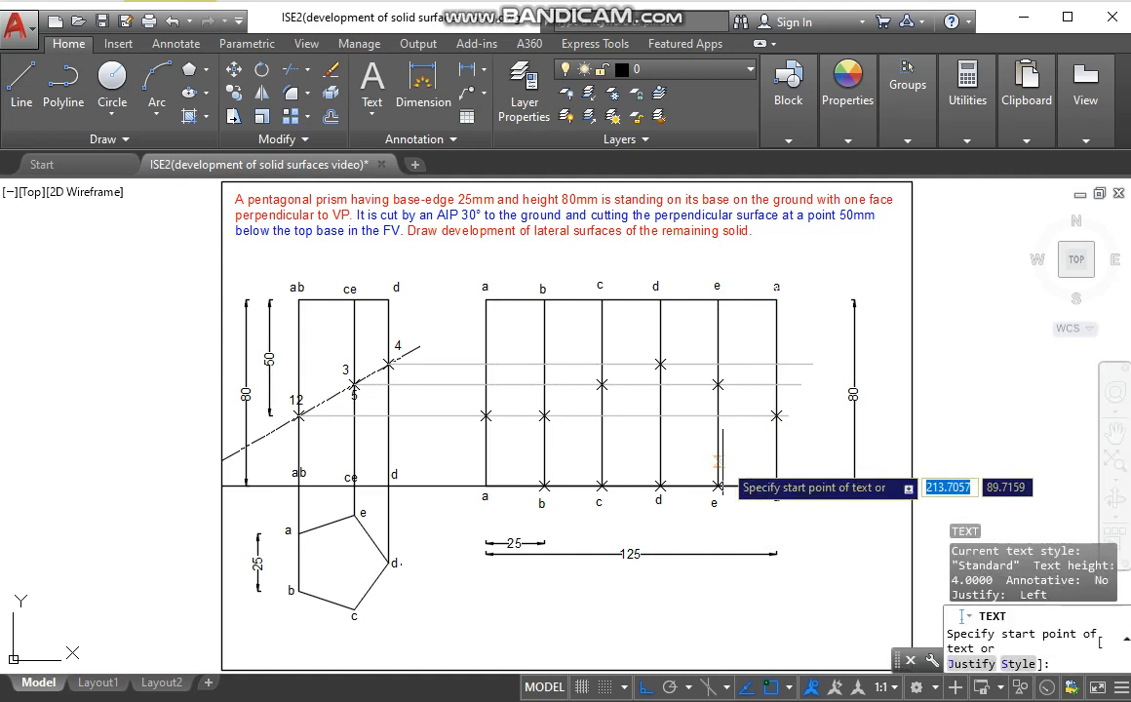
{"action": "left_click", "coordinate": [718, 463]}
{"action": "key", "text": "Return"}
{"action": "key", "text": "Return"}
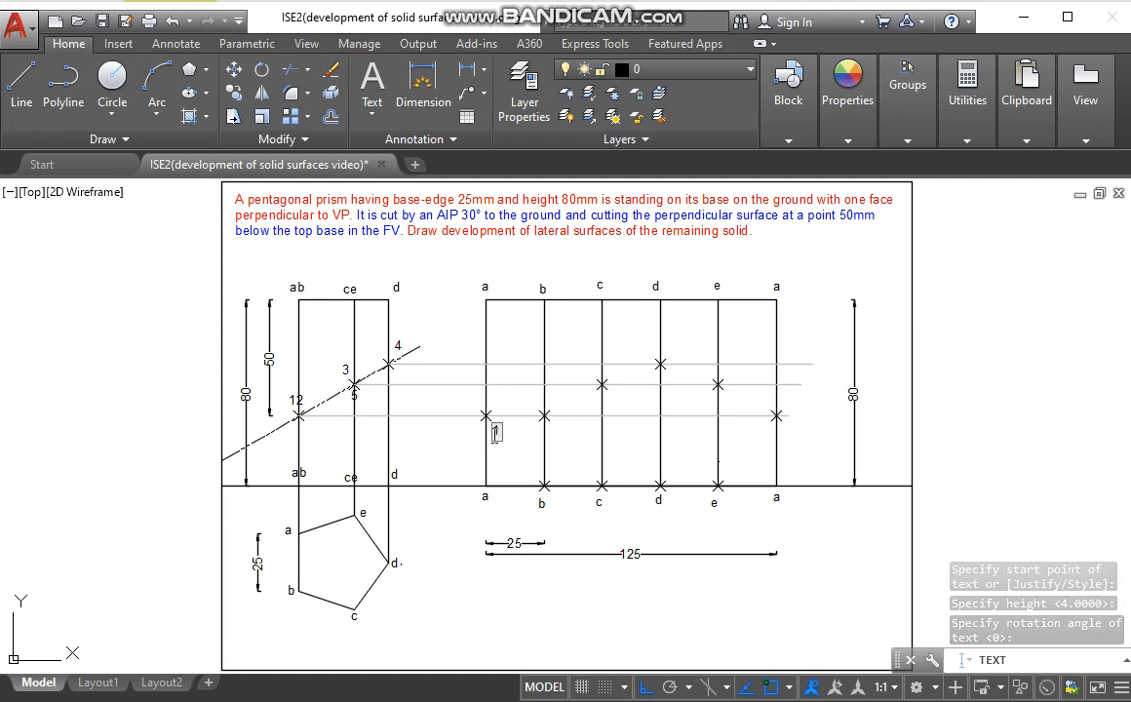
{"action": "type", "text": "1"}
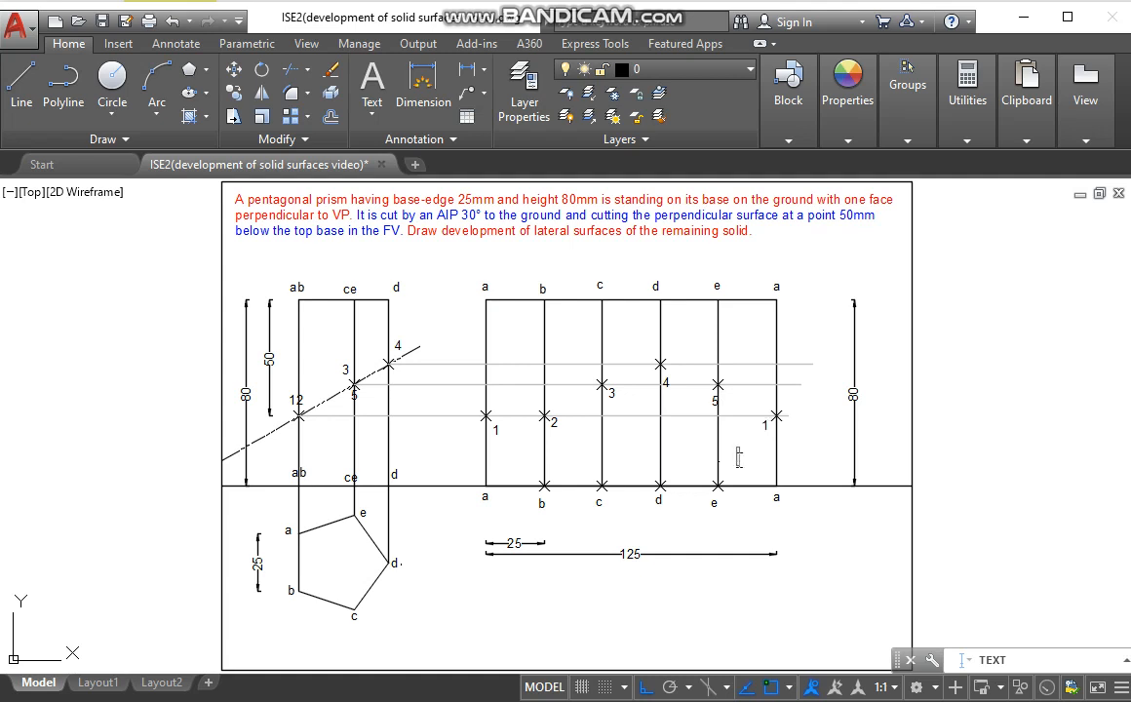
{"action": "left_click", "coordinate": [738, 457]}
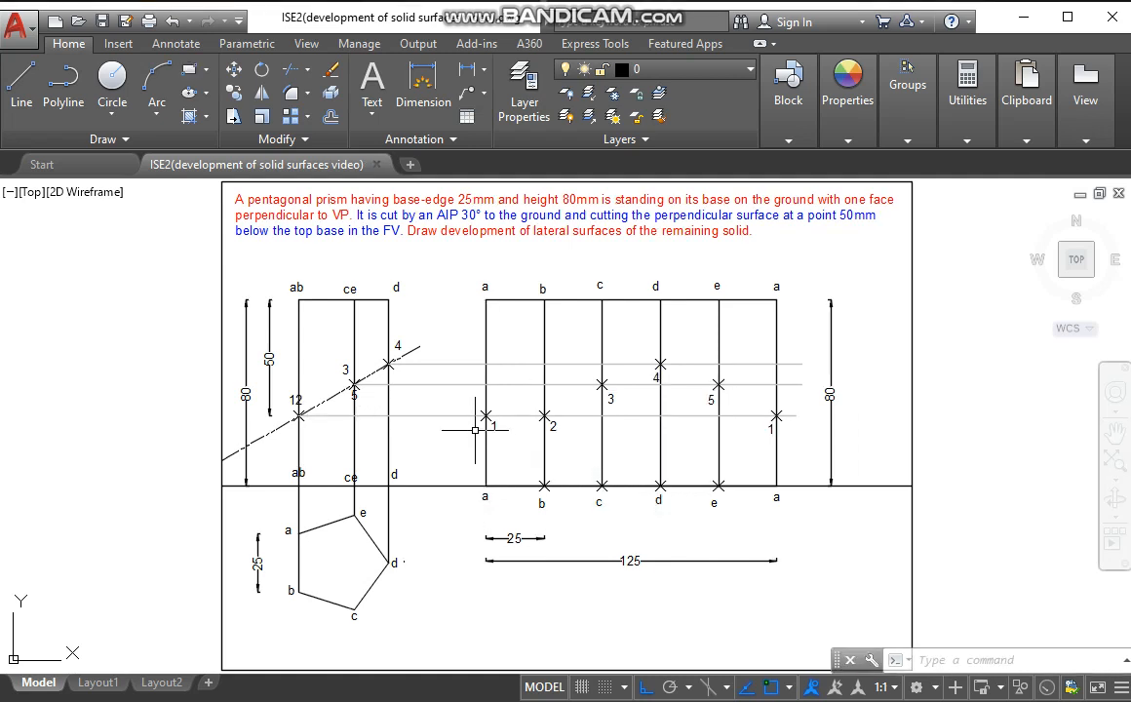
Step: Draw a polyline through the development's cut points 1, 2, 3, 4, 5 and 1, from the first edge a to the last
{"action": "type", "text": "p"}
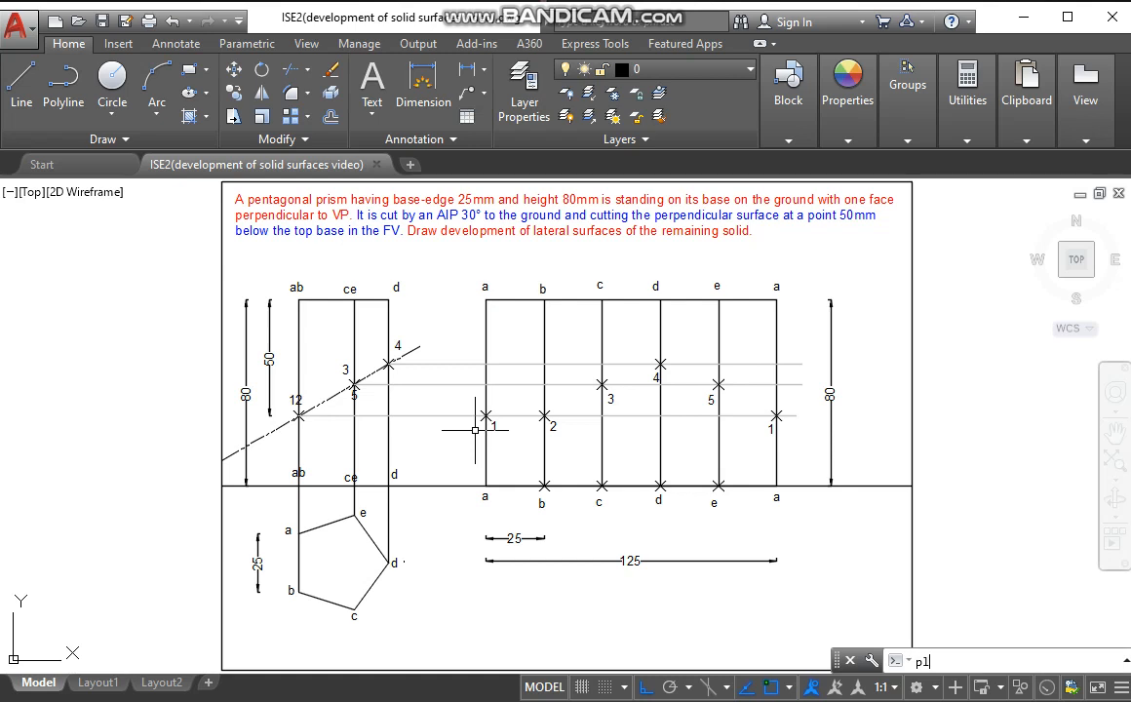
{"action": "type", "text": "l"}
{"action": "key", "text": "Return"}
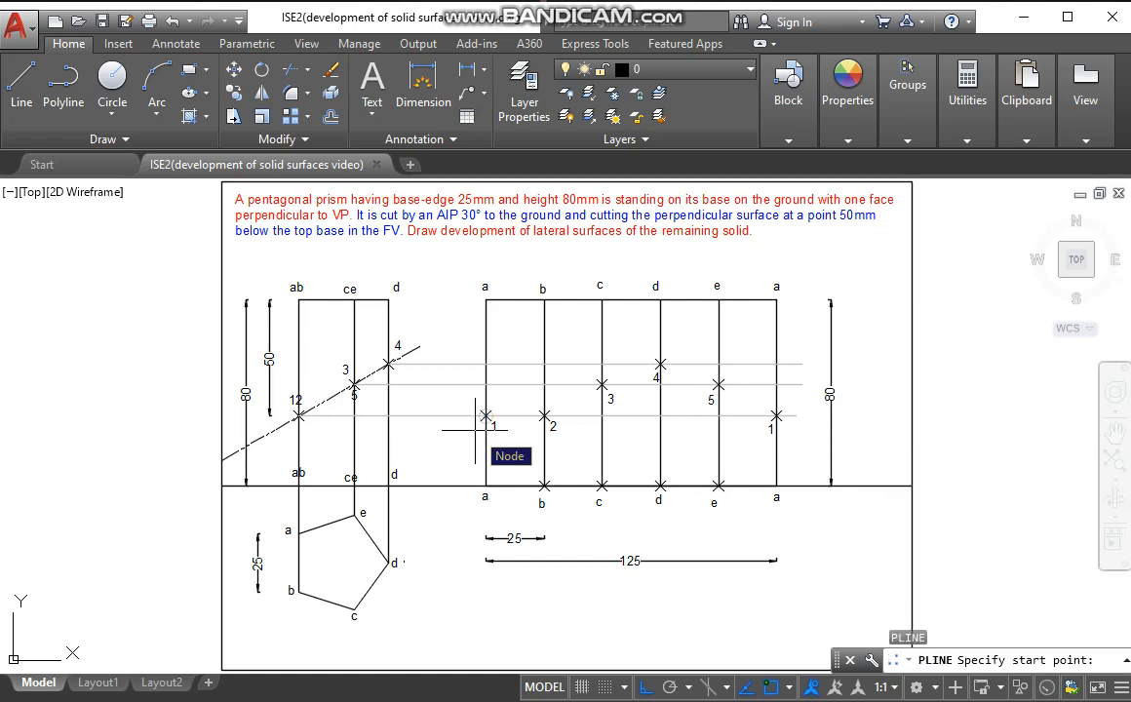
{"action": "left_click", "coordinate": [486, 415]}
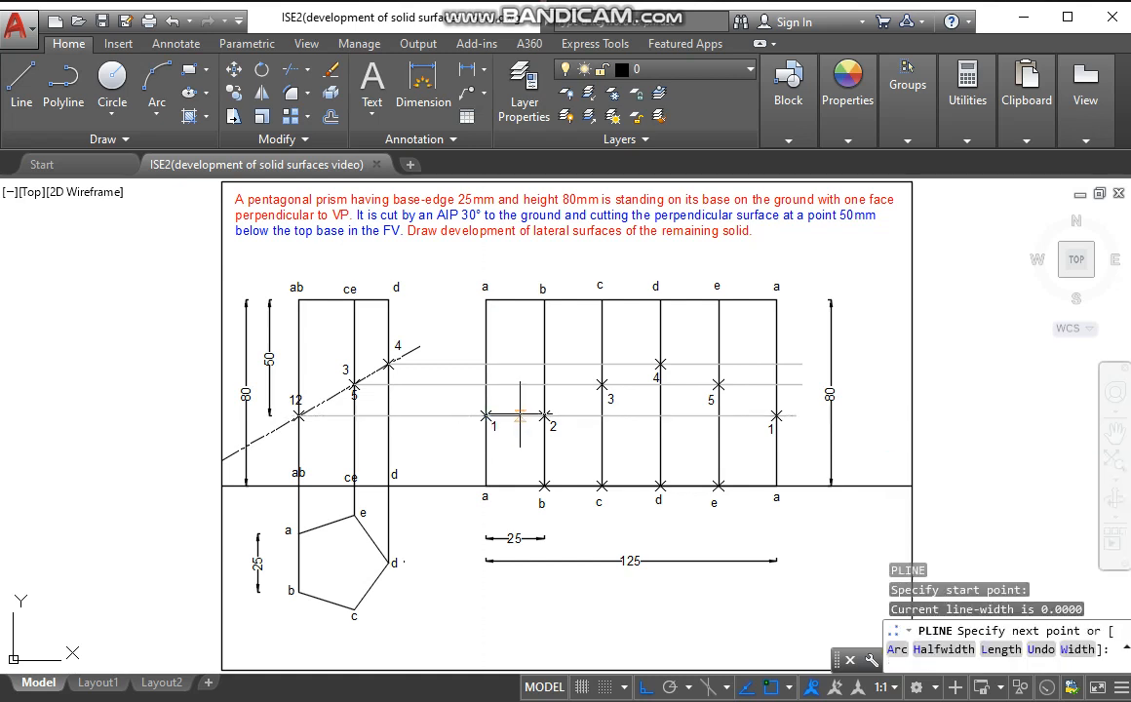
{"action": "left_click", "coordinate": [544, 416]}
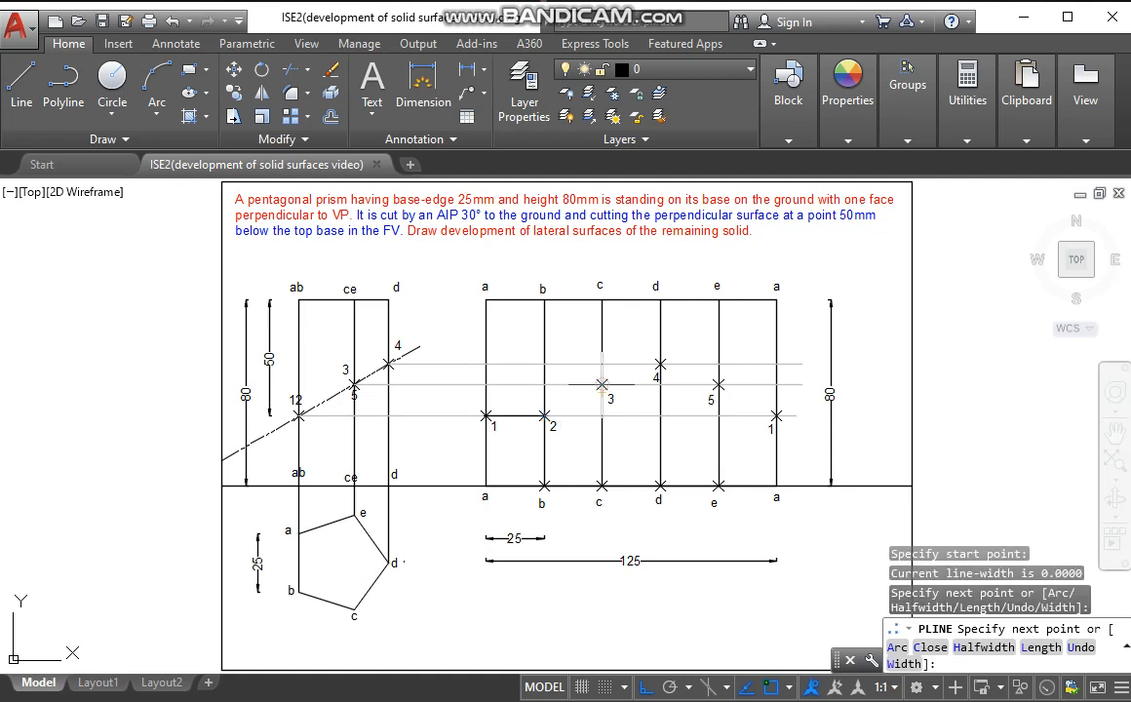
{"action": "left_click", "coordinate": [602, 385]}
{"action": "left_click", "coordinate": [660, 364]}
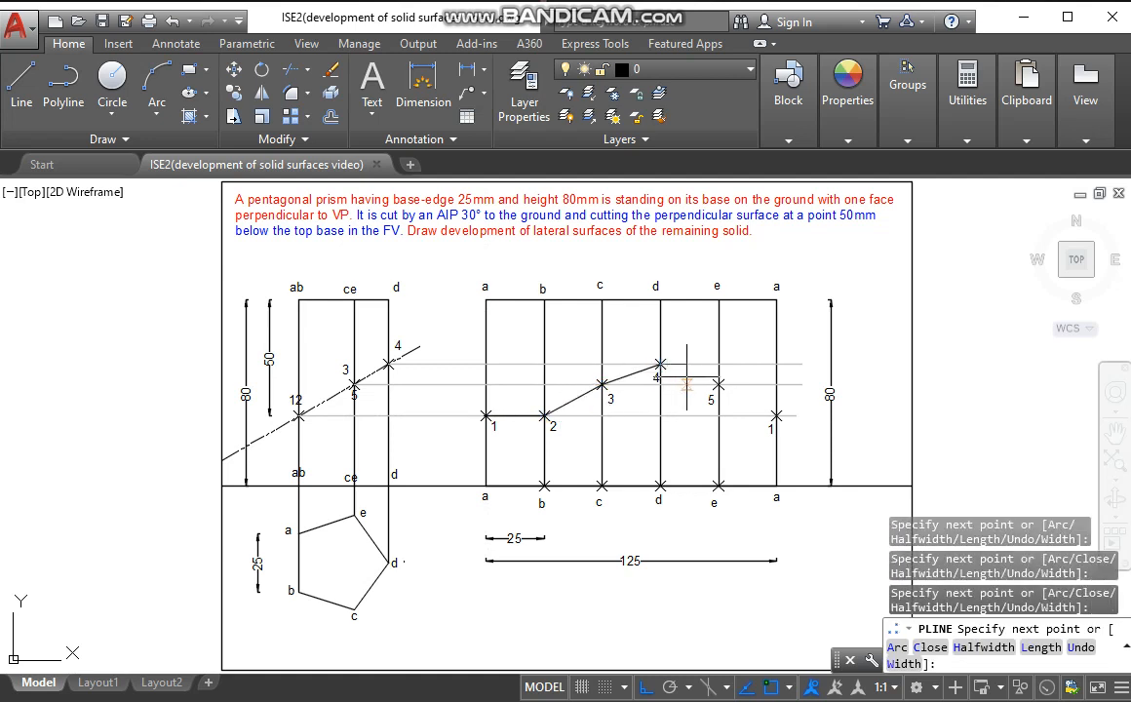
{"action": "left_click", "coordinate": [718, 385]}
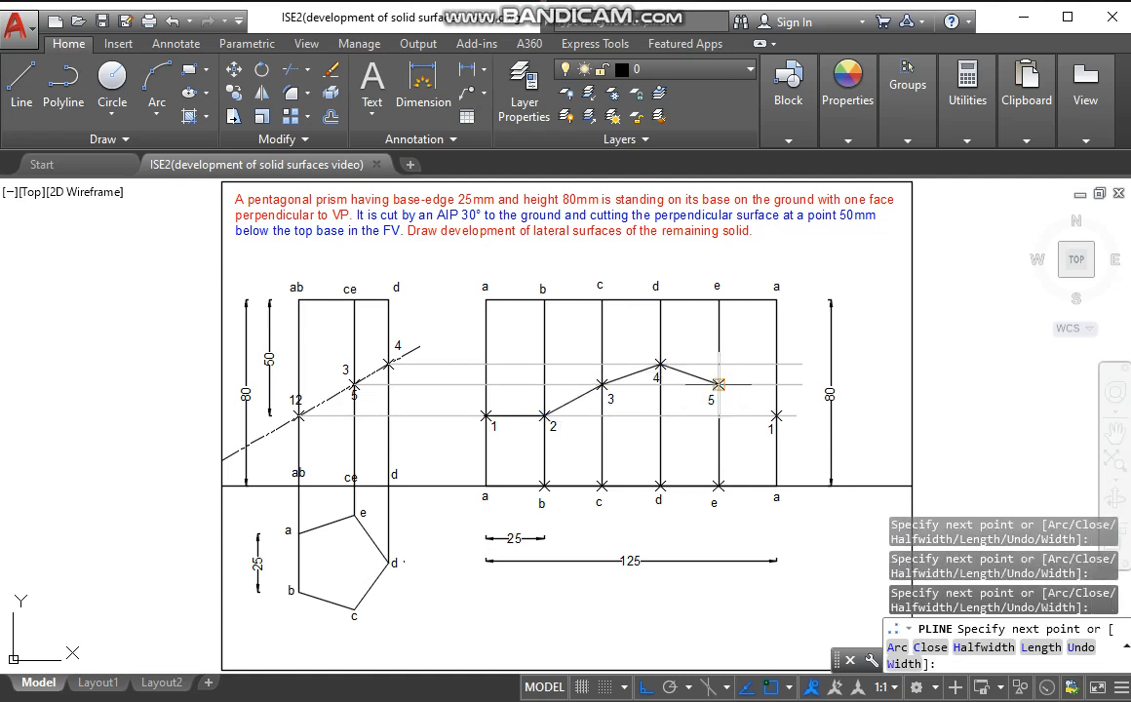
{"action": "left_click", "coordinate": [777, 416]}
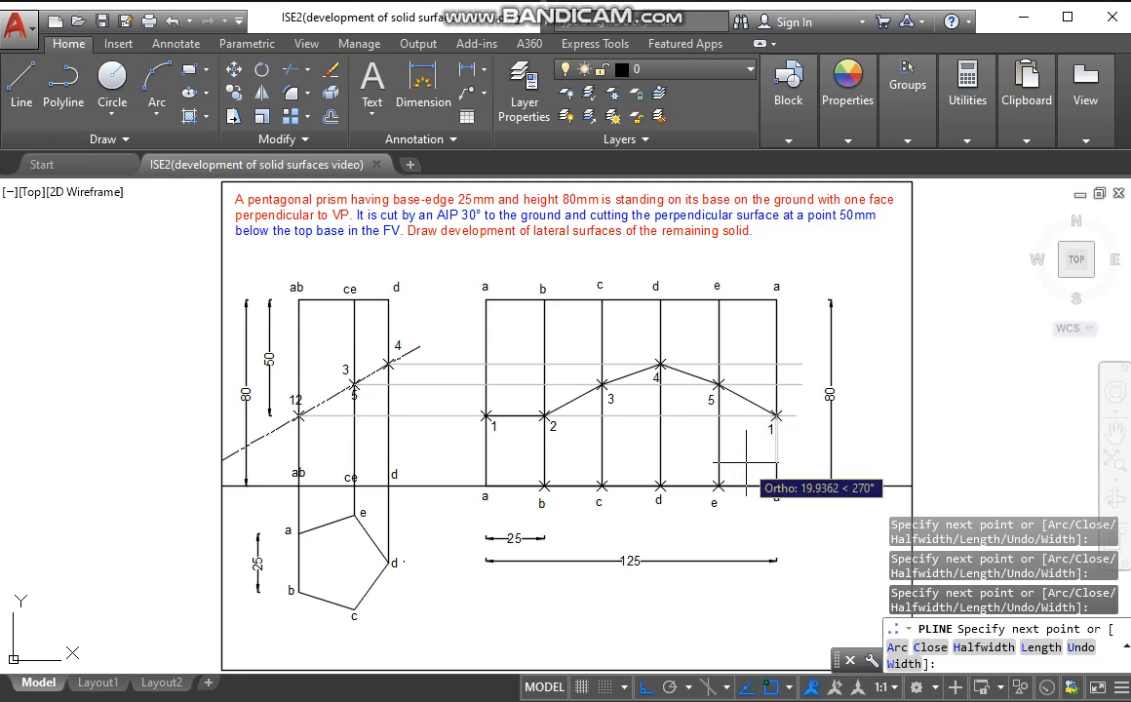
{"action": "key", "text": "Escape"}
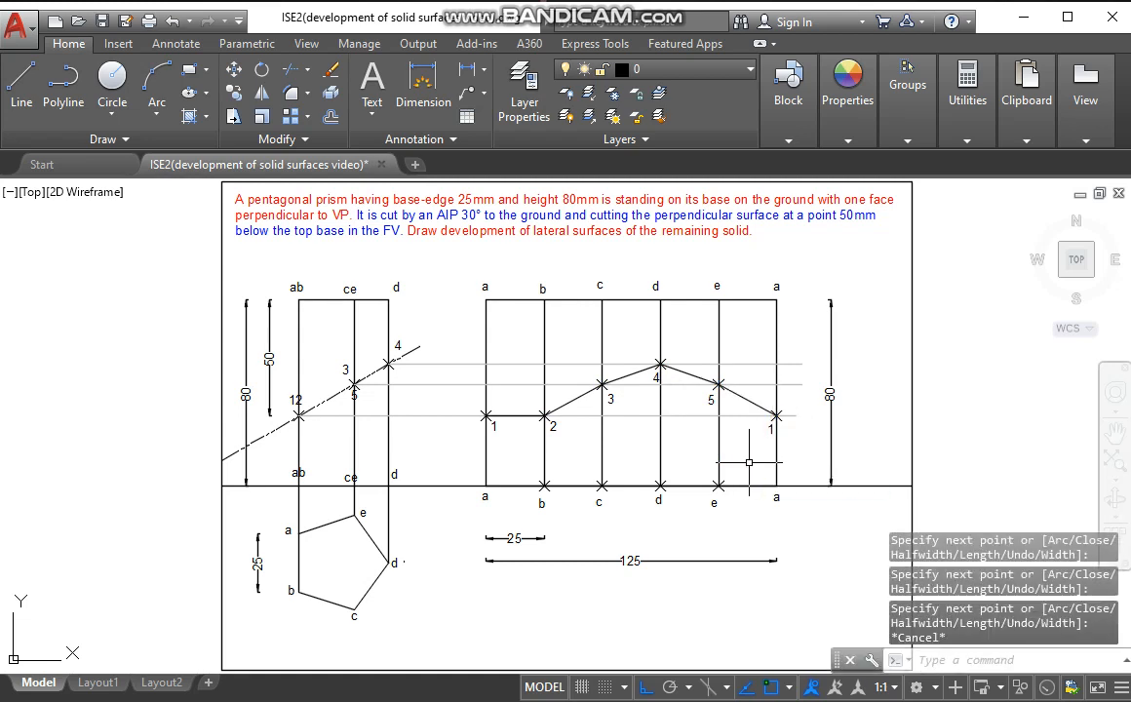